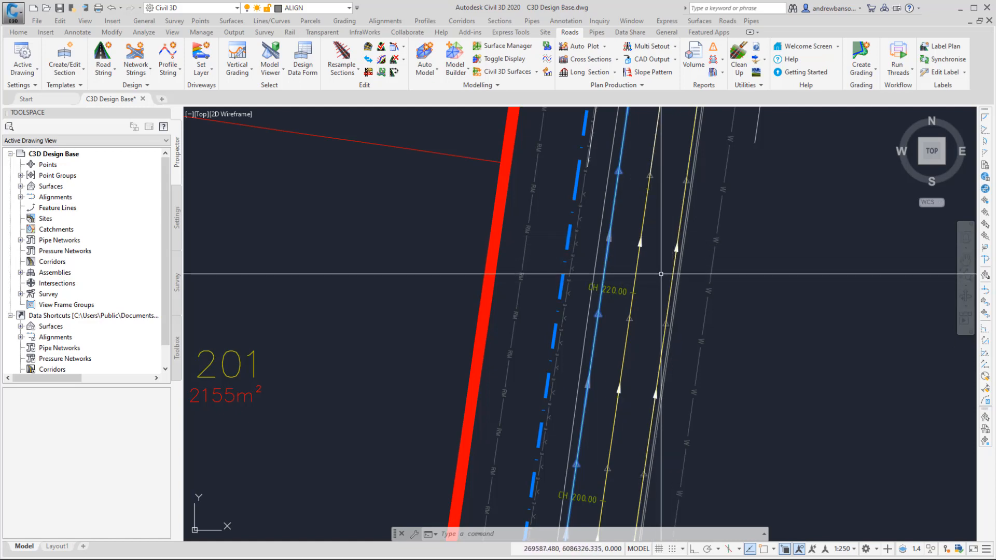
# Examine the existing road alignment and where the magenta kerb return ties into it near chainage 260
pyautogui.scroll(-4, 667, 272)
pyautogui.moveTo(669, 269); pyautogui.dragTo(635, 453, button='middle')
pyautogui.scroll(5, 630, 264)
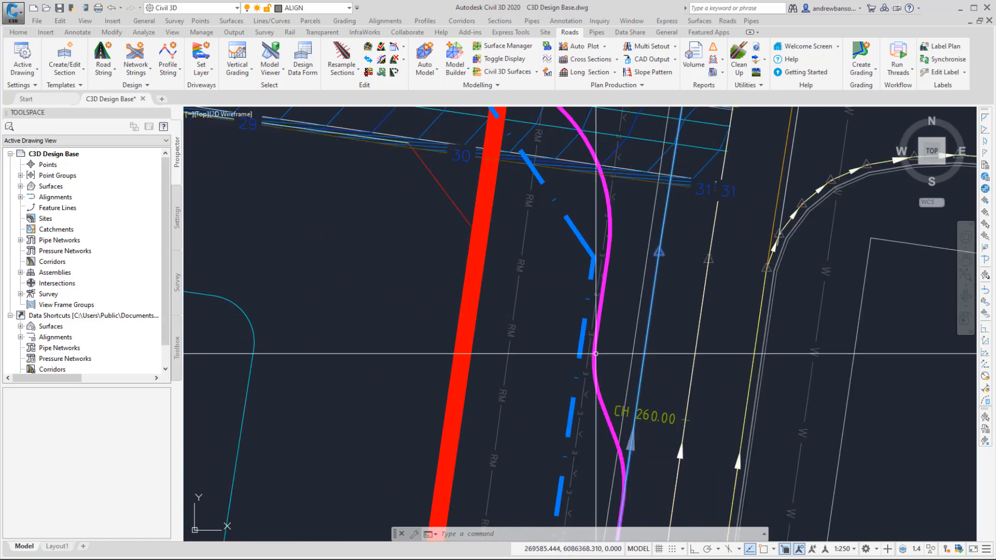
pyautogui.press('Escape')
pyautogui.scroll(-2, 599, 390)
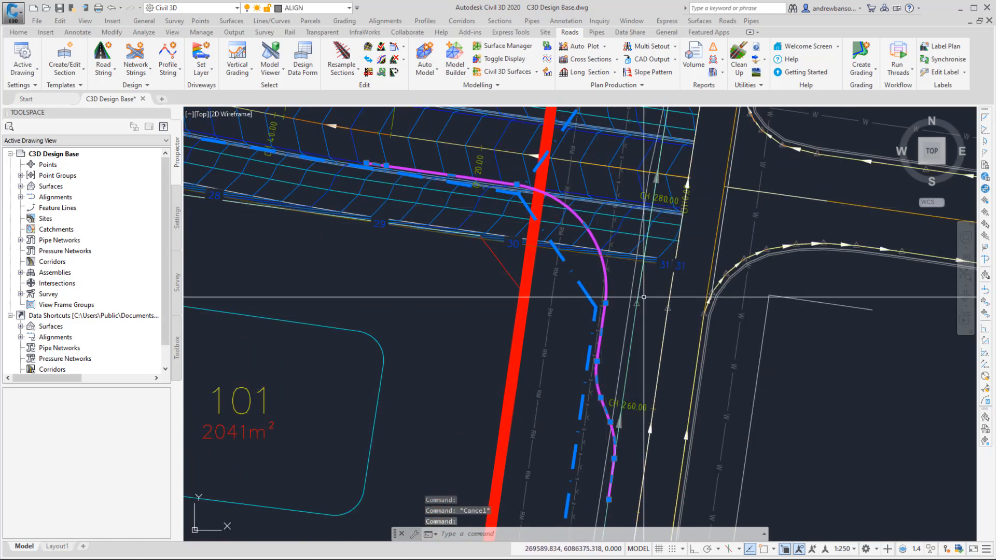
pyautogui.moveTo(631, 329); pyautogui.dragTo(633, 313, button='middle')
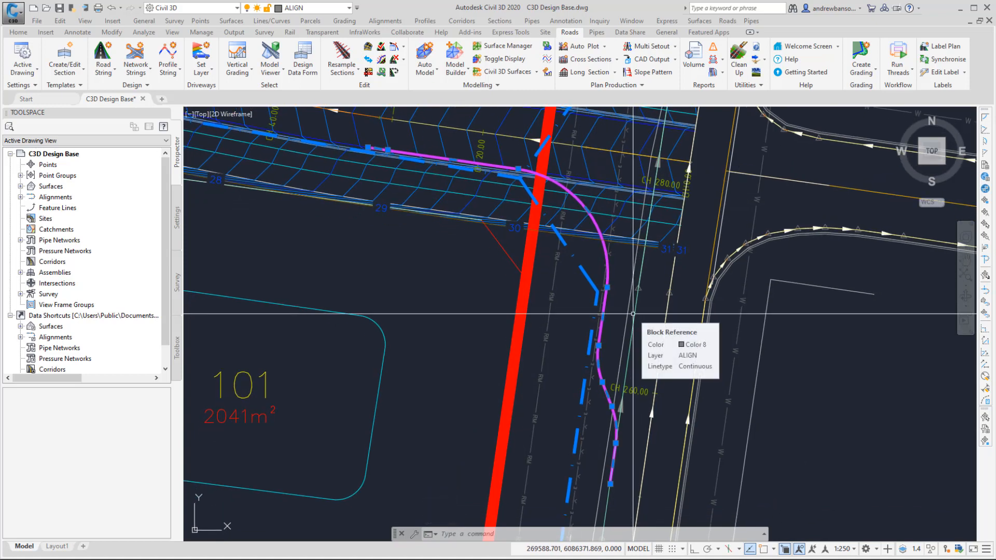
pyautogui.click(136, 70)
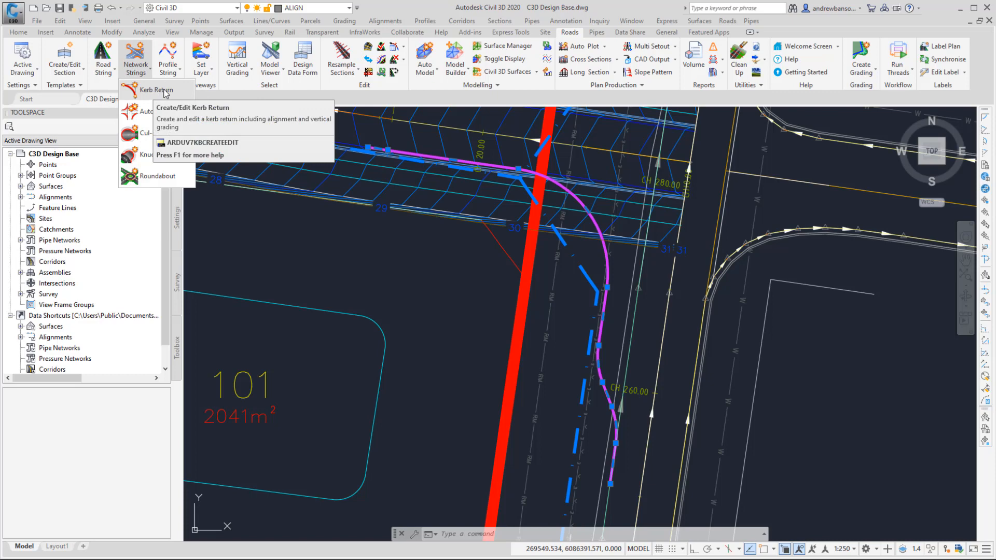
pyautogui.click(384, 263)
# Review the legs and cross-section of the Local Road - 3m (Half Road)-L template, and close its editor
pyautogui.scroll(-4, 513, 269)
pyautogui.moveTo(518, 303); pyautogui.dragTo(646, 190, button='middle')
pyautogui.press('Escape')
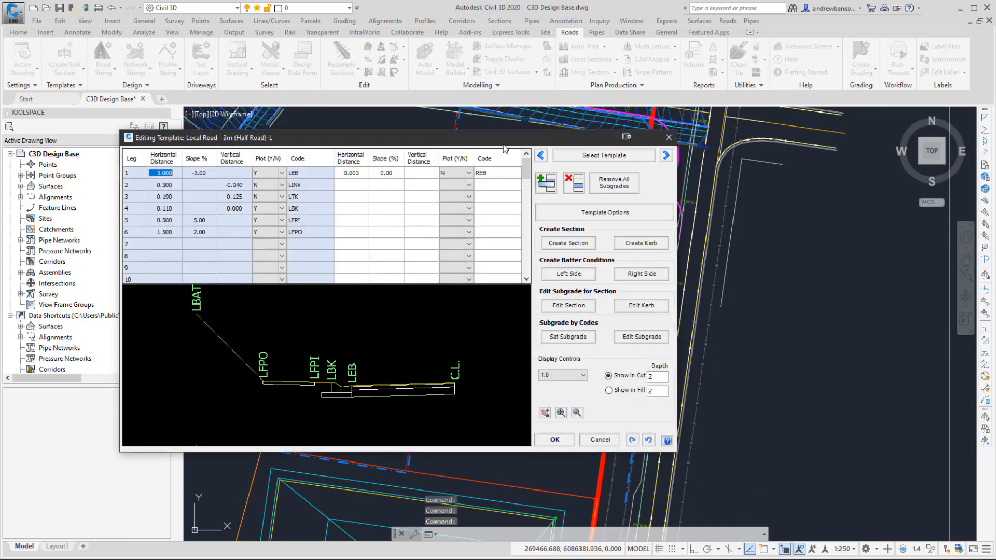
pyautogui.moveTo(498, 140); pyautogui.dragTo(434, 126)
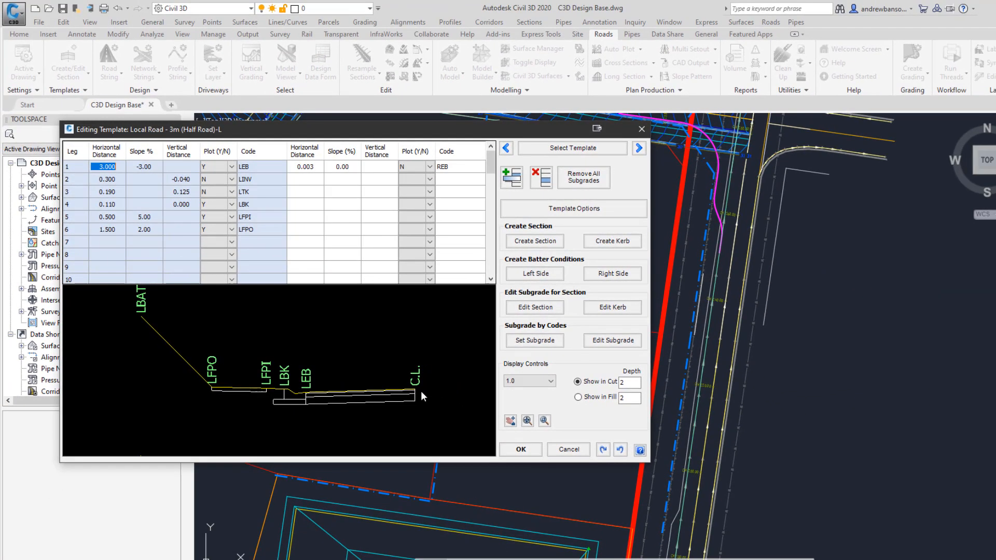
pyautogui.click(418, 385)
pyautogui.click(418, 385)
pyautogui.click(642, 130)
# Inspect the existing road crown alignment and edge linework from chainage 220 up to the new intersection
pyautogui.scroll(5, 689, 349)
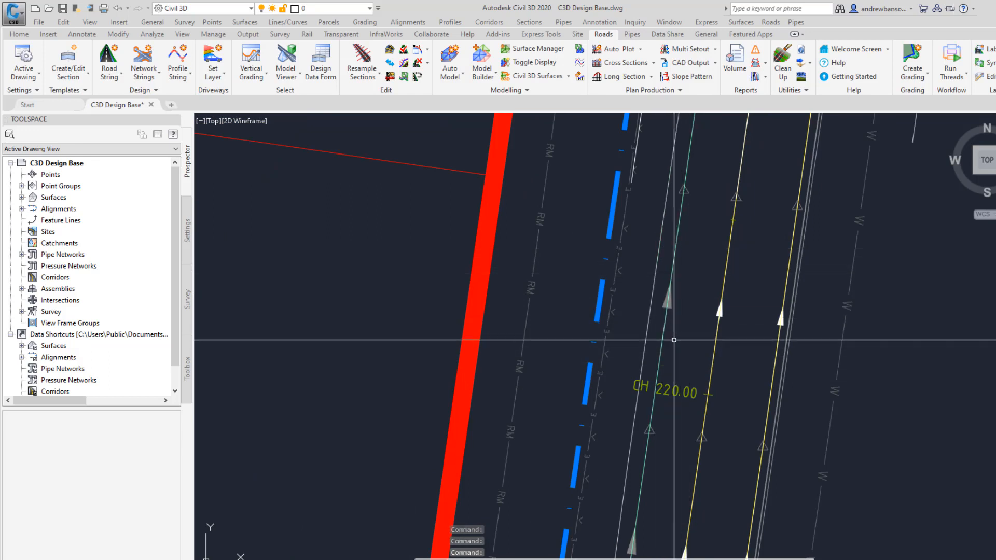
pyautogui.moveTo(677, 284)
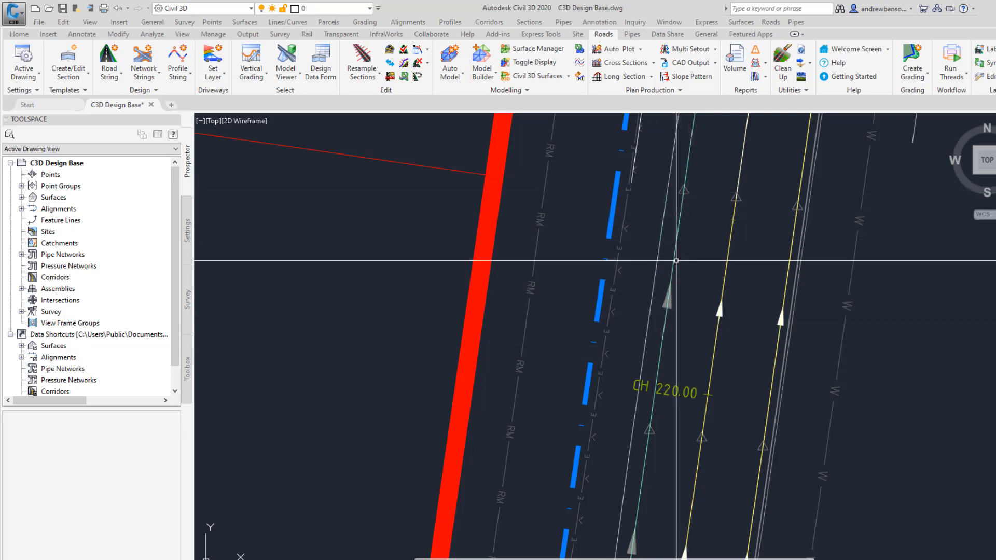
pyautogui.moveTo(666, 337)
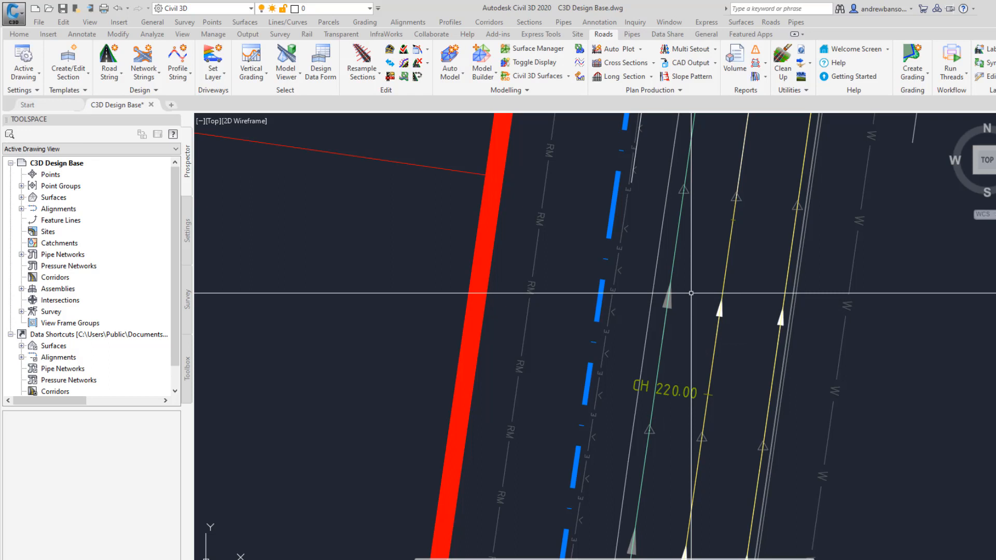
pyautogui.scroll(-5, 691, 293)
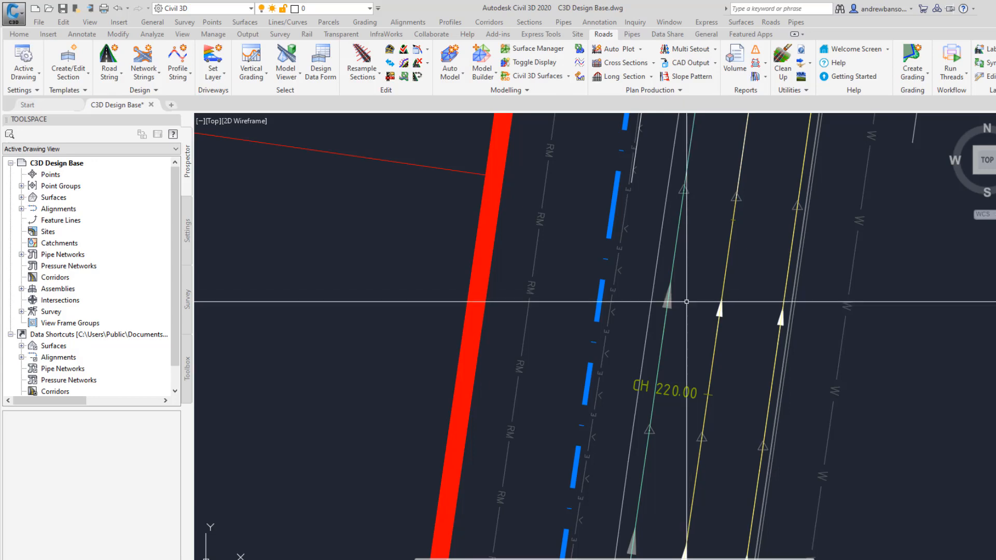
pyautogui.moveTo(686, 302)
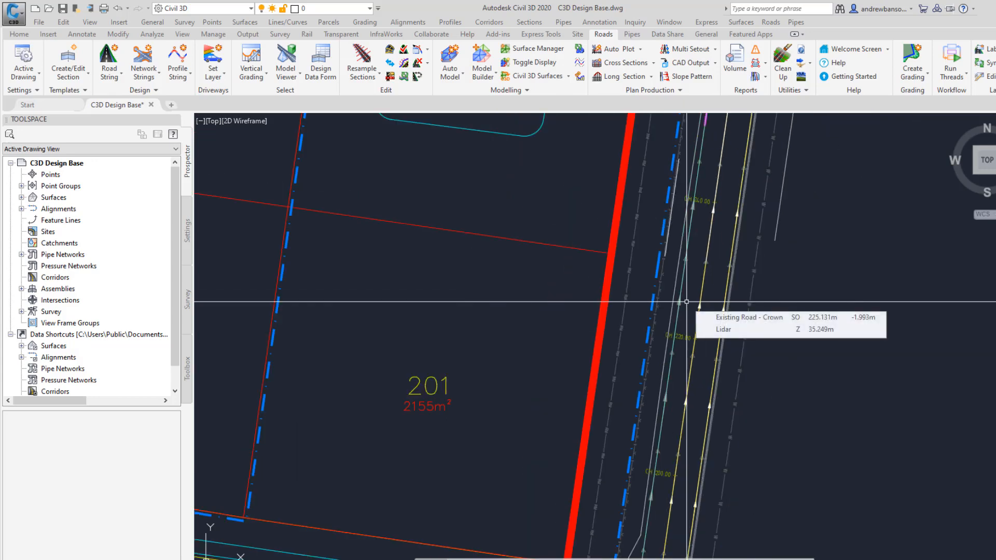
pyautogui.moveTo(665, 314)
pyautogui.mouseDown(button='middle')
pyautogui.moveTo(673, 305)
pyautogui.moveTo(673, 342)
pyautogui.moveTo(645, 438)
pyautogui.mouseUp(button='middle')
pyautogui.moveTo(673, 290)
pyautogui.mouseDown(button='middle')
pyautogui.moveTo(665, 341)
pyautogui.moveTo(693, 212)
pyautogui.moveTo(657, 356)
pyautogui.mouseUp(button='middle')
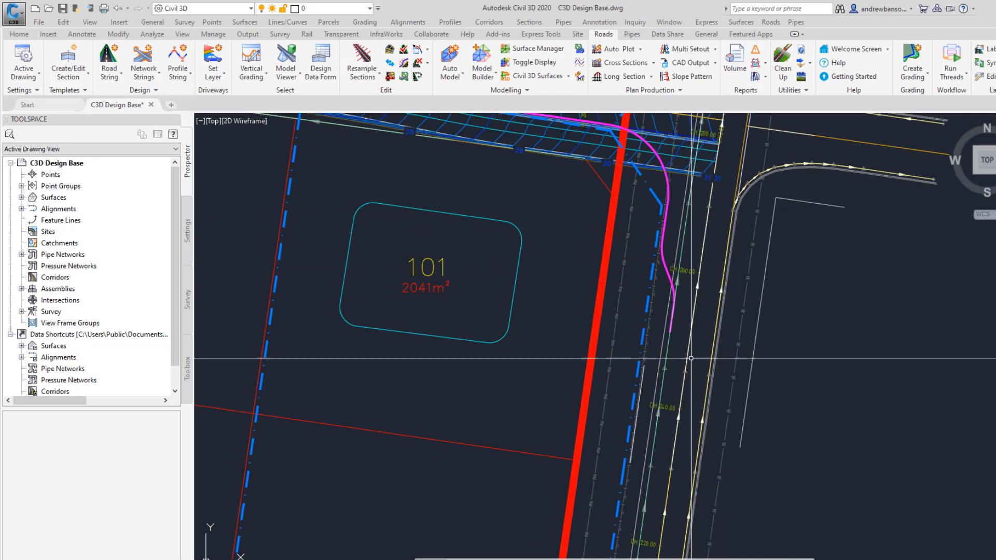
pyautogui.moveTo(699, 262); pyautogui.dragTo(678, 373, button='middle')
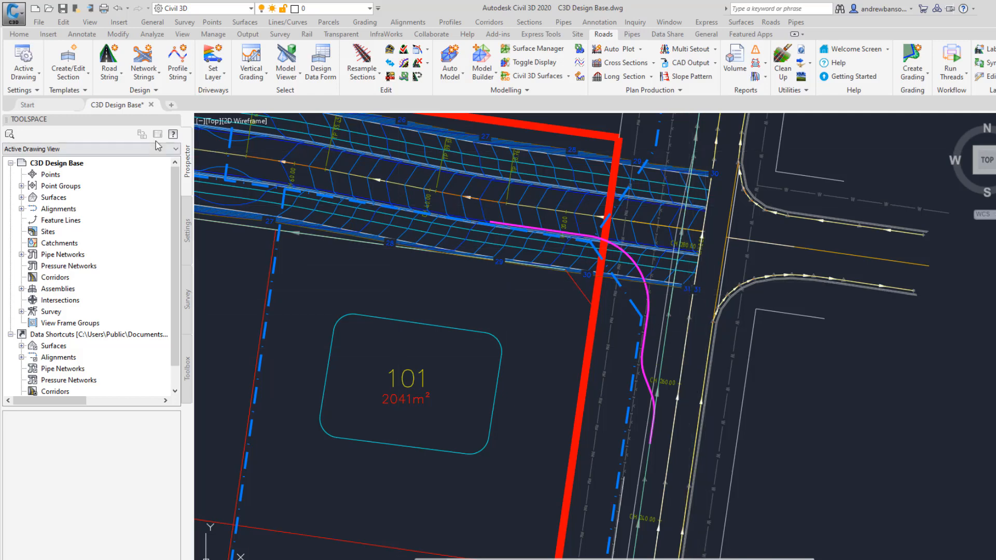
pyautogui.moveTo(645, 354); pyautogui.dragTo(708, 220, button='middle')
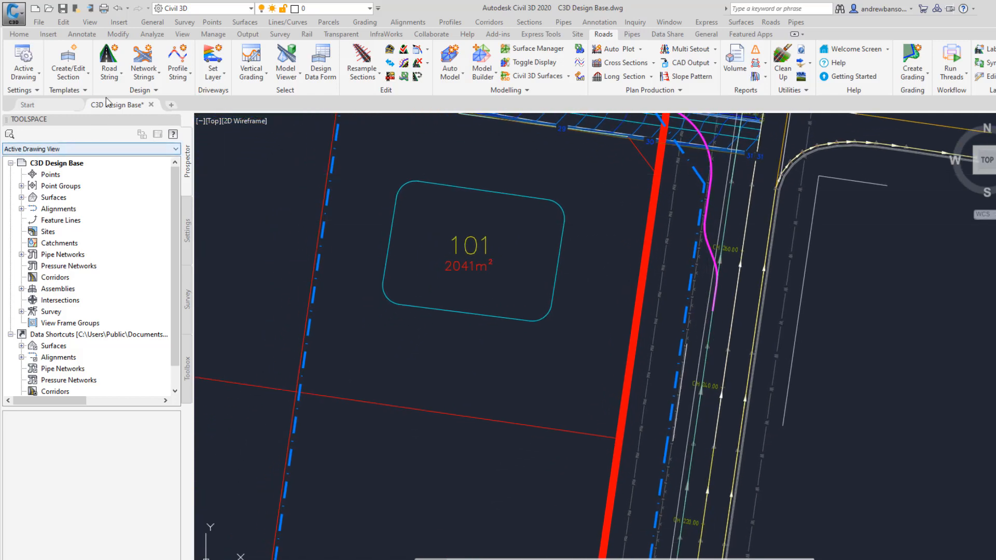
# Add a road string on the Existing Road - Crown alignment using the Road - 3m (Half Road)-L template
pyautogui.click(109, 77)
pyautogui.click(118, 97)
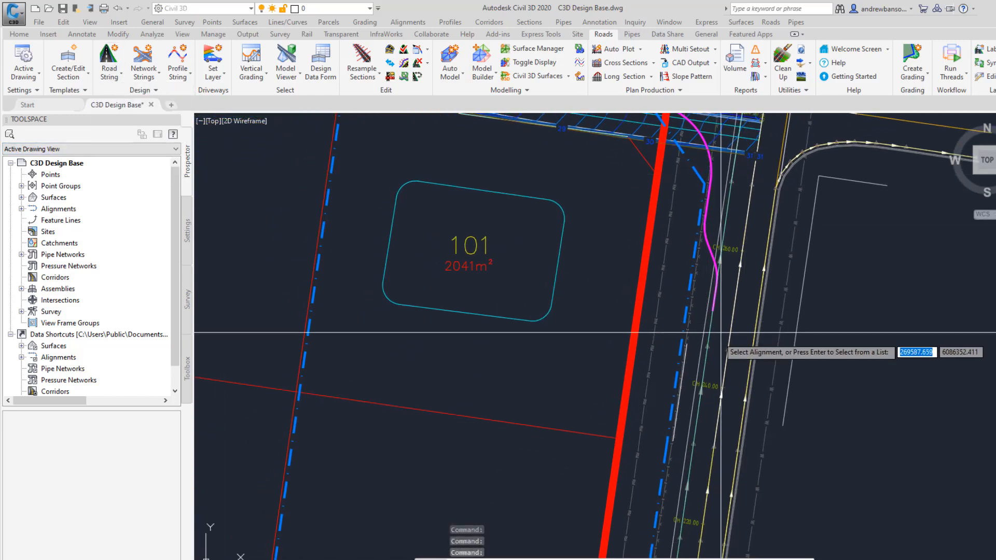
pyautogui.click(721, 374)
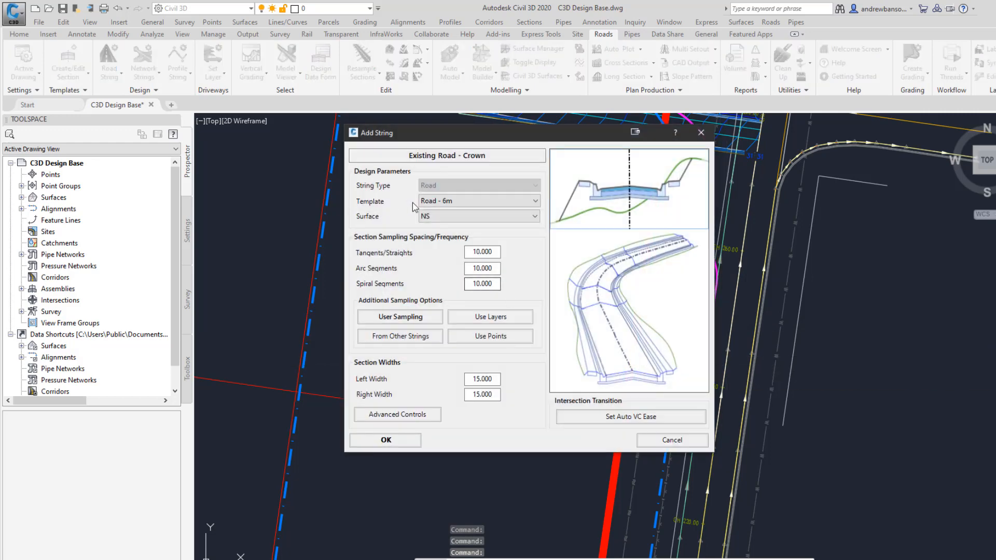
pyautogui.moveTo(469, 136); pyautogui.dragTo(442, 146)
pyautogui.click(447, 211)
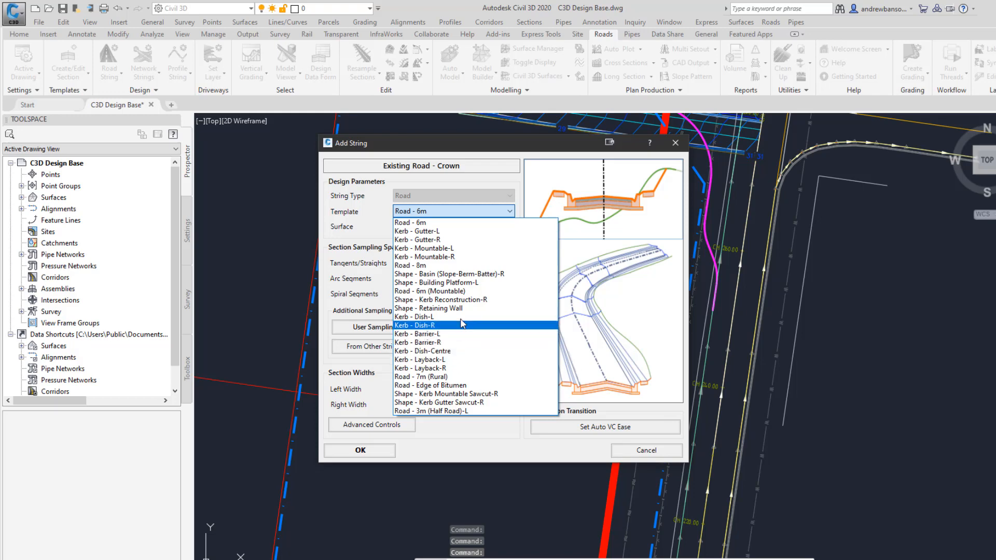
pyautogui.click(451, 410)
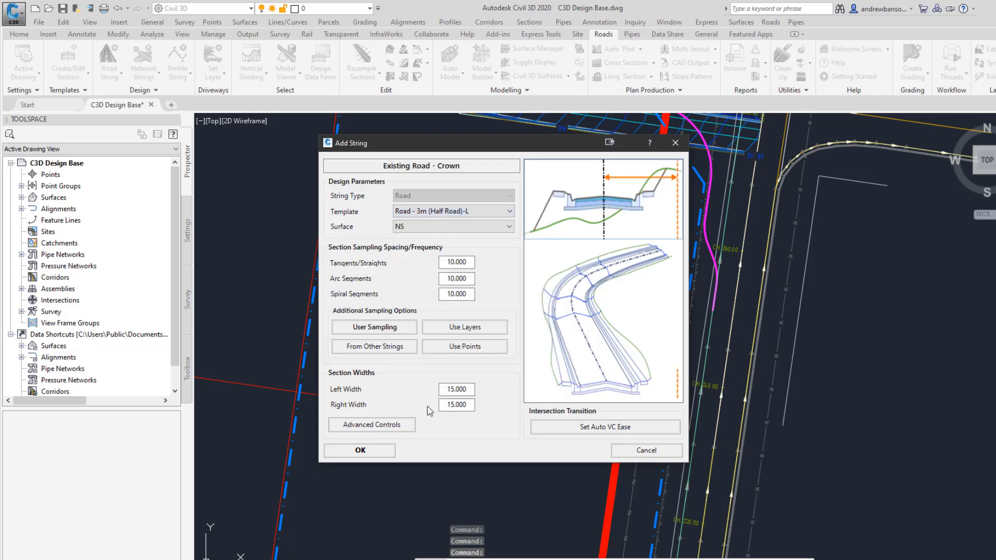
pyautogui.click(387, 456)
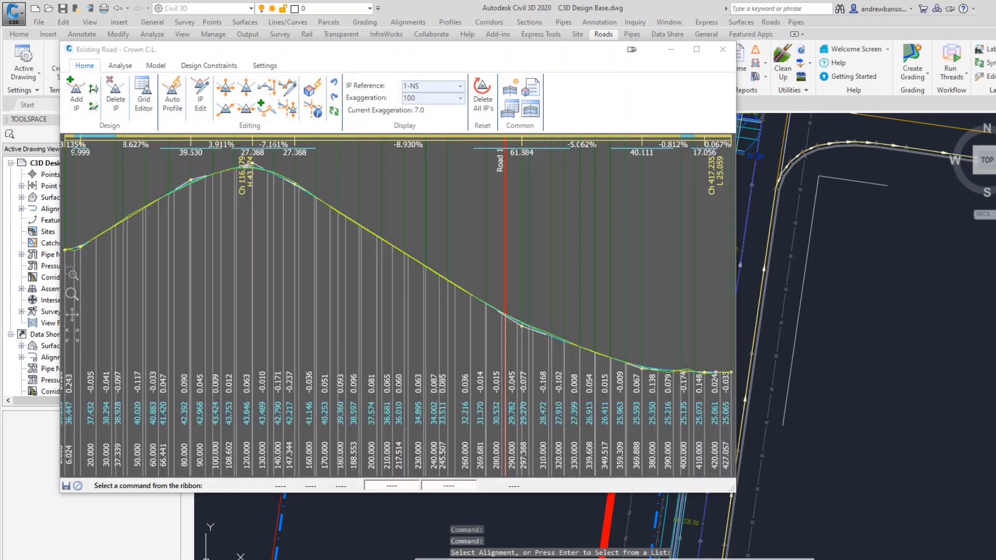
# Generate an automatic profile for the existing road crown from the NS reference surface, from chainage 0 to 10000
pyautogui.moveTo(380, 53); pyautogui.dragTo(476, 67)
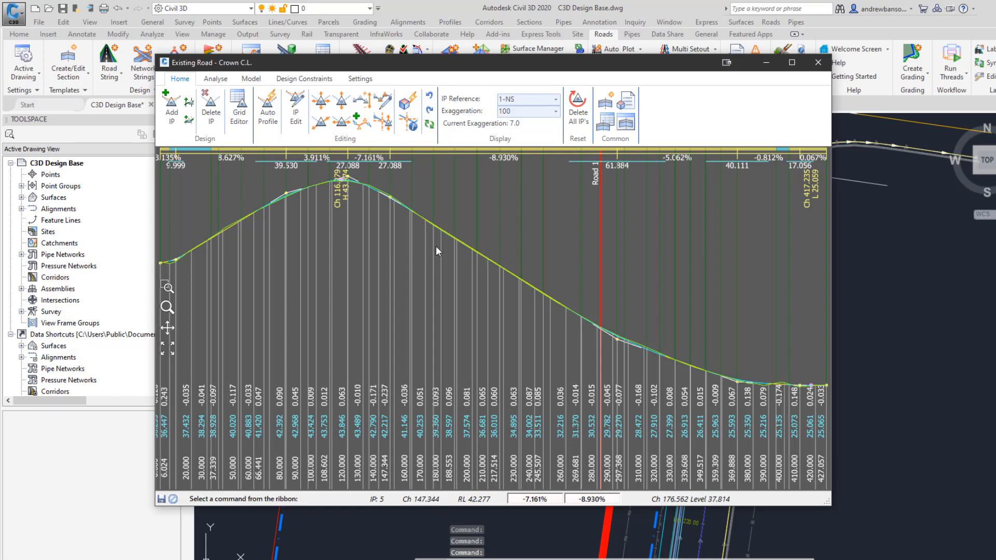
pyautogui.moveTo(449, 65); pyautogui.dragTo(501, 109)
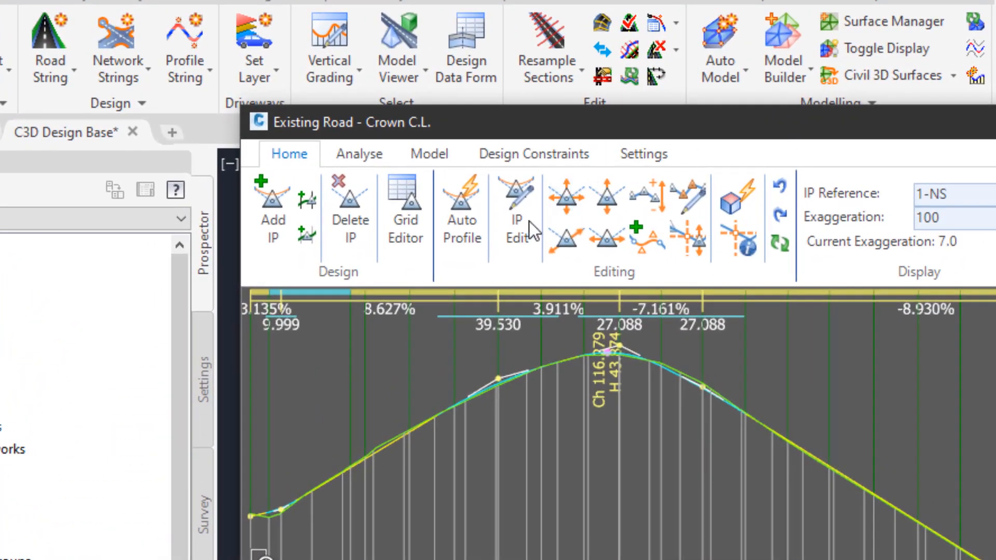
pyautogui.click(476, 244)
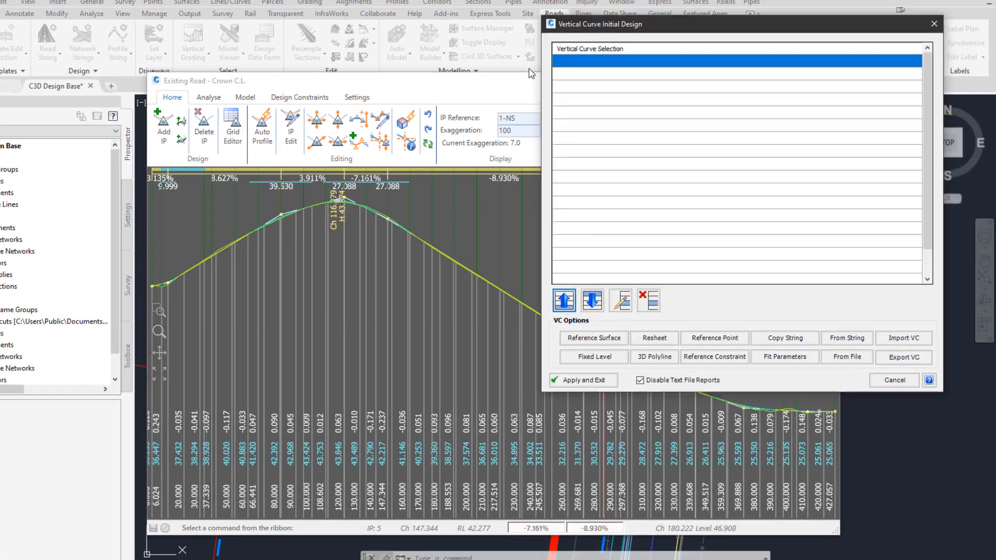
pyautogui.moveTo(529, 69); pyautogui.dragTo(442, 124)
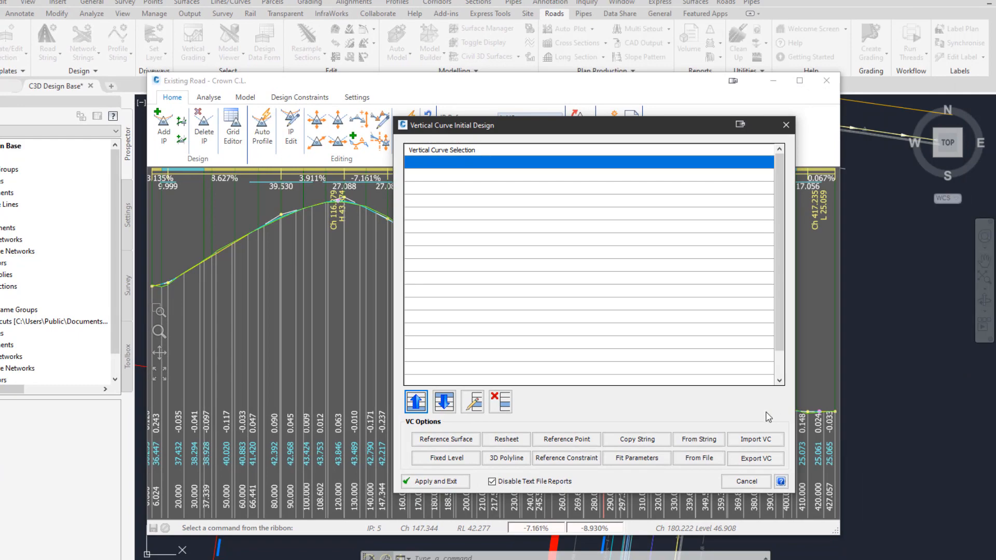
pyautogui.click(443, 442)
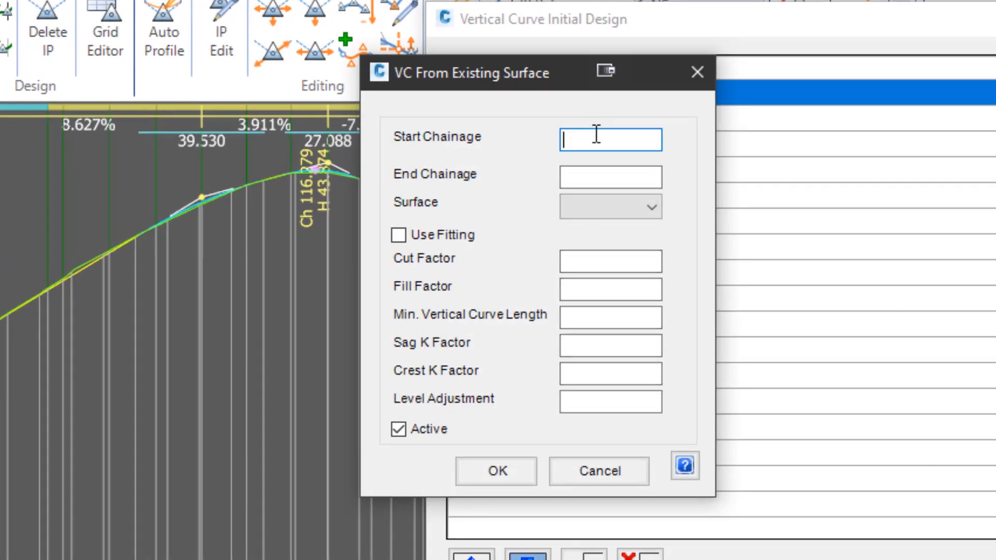
pyautogui.write('0')
pyautogui.click(612, 177)
pyautogui.write('10000')
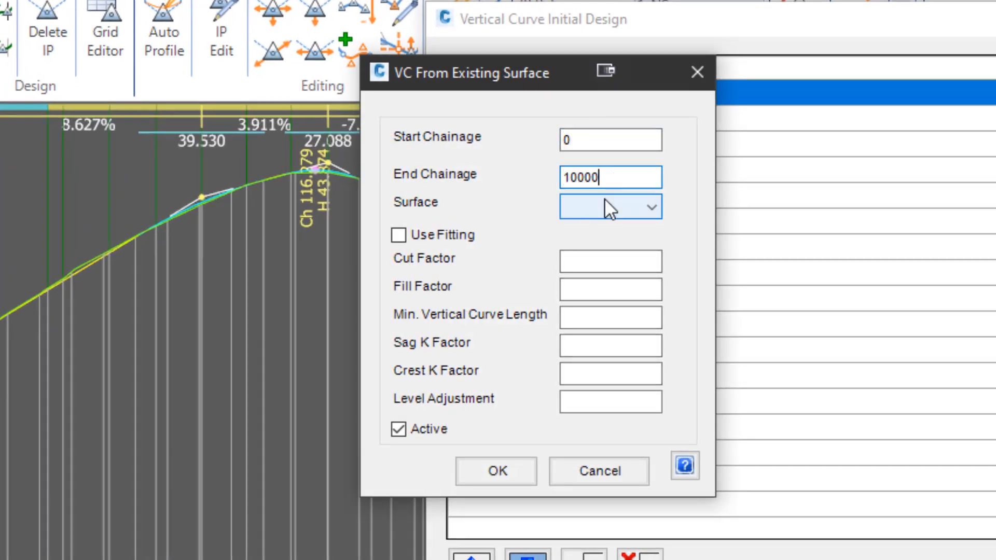
pyautogui.click(605, 198)
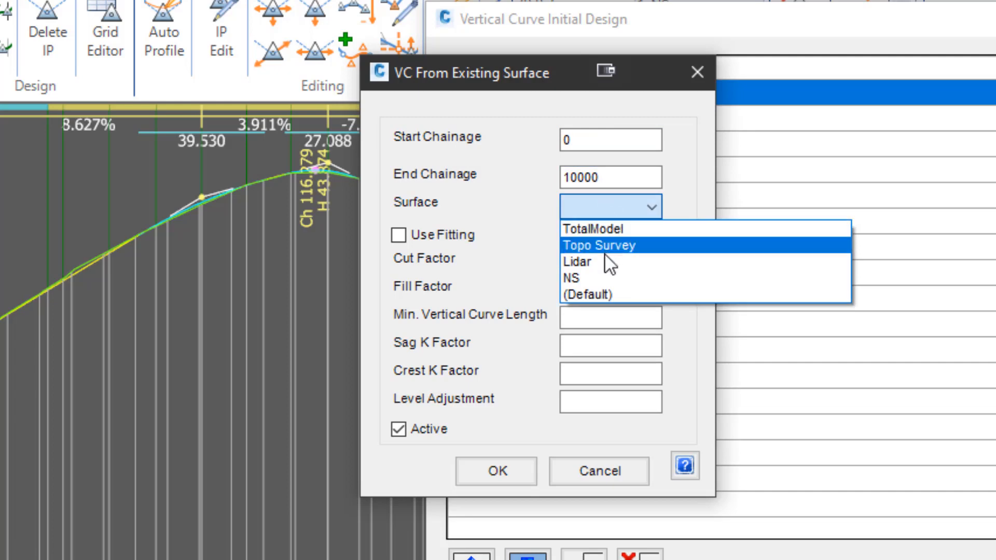
pyautogui.click(602, 275)
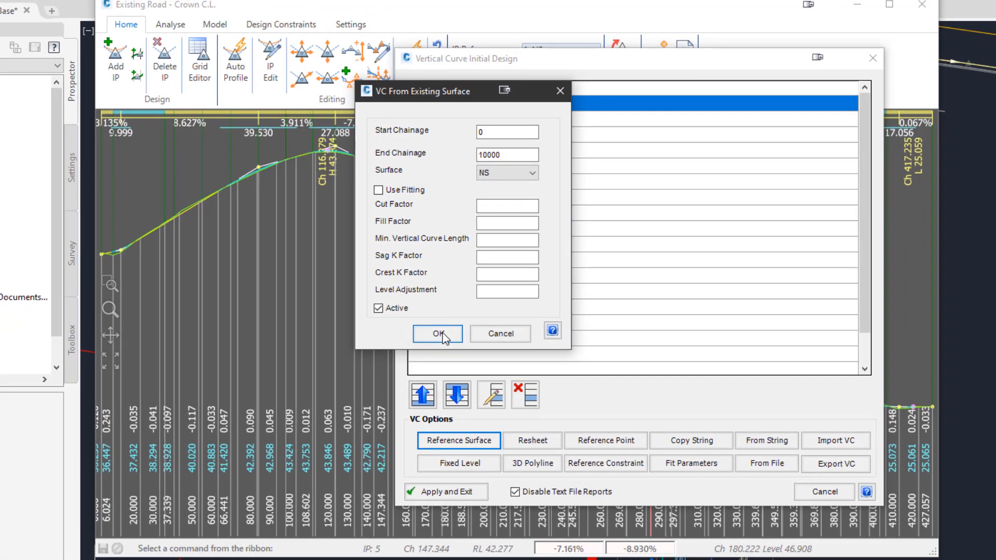
pyautogui.click(438, 333)
pyautogui.click(446, 491)
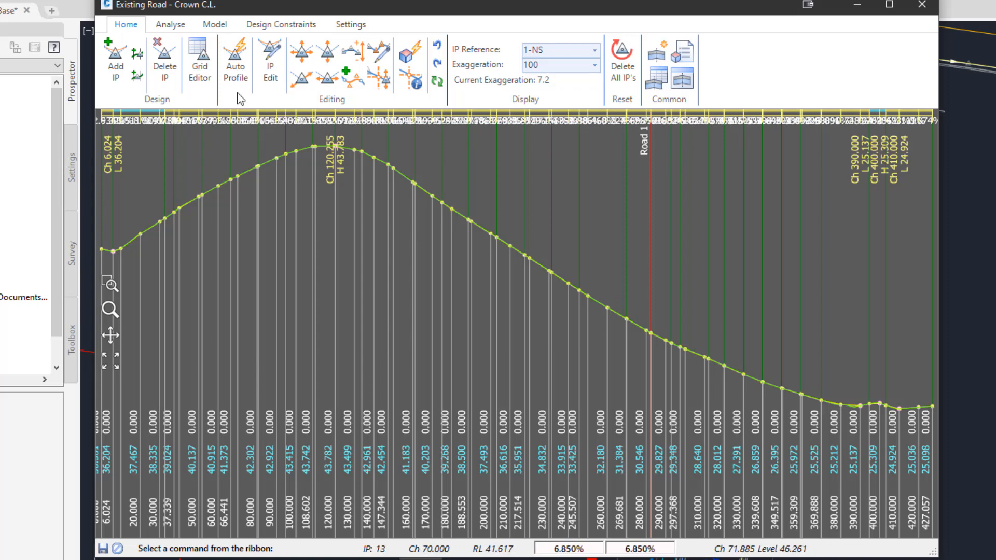
# Edit the automatic profile's reference surface entry to use fitting with a level adjustment of 0.05, and apply it
pyautogui.click(233, 72)
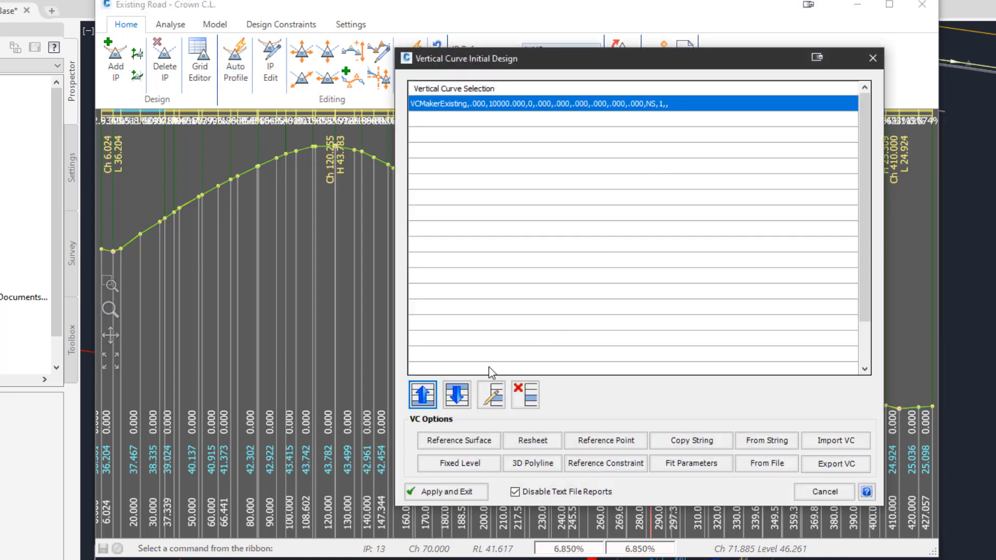
pyautogui.click(493, 397)
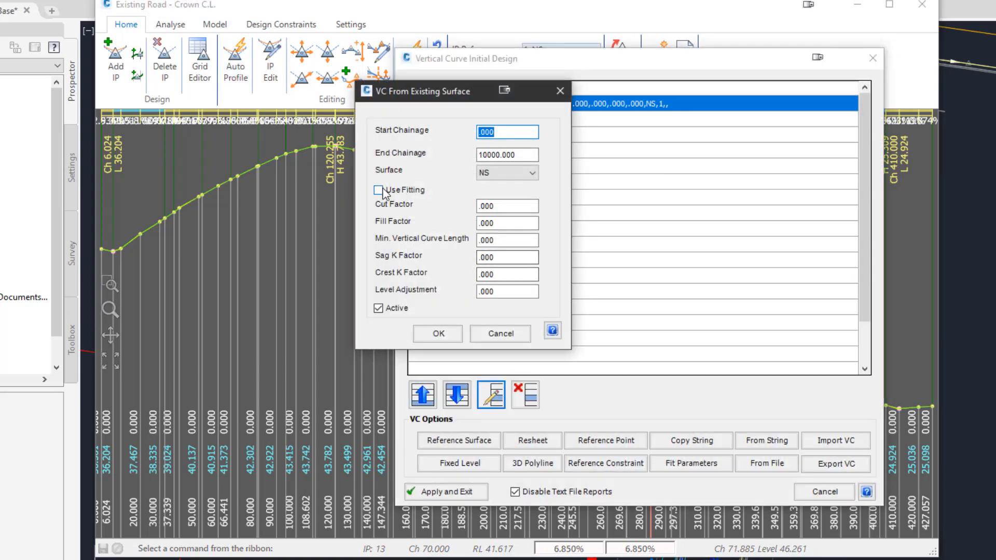
pyautogui.click(379, 190)
pyautogui.click(513, 290)
pyautogui.write('.05')
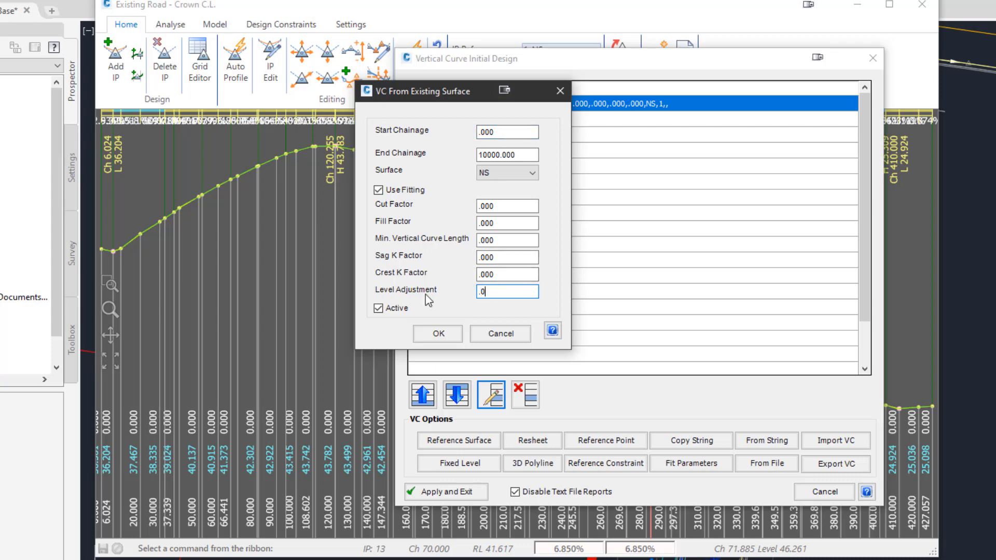
pyautogui.click(439, 334)
pyautogui.click(446, 491)
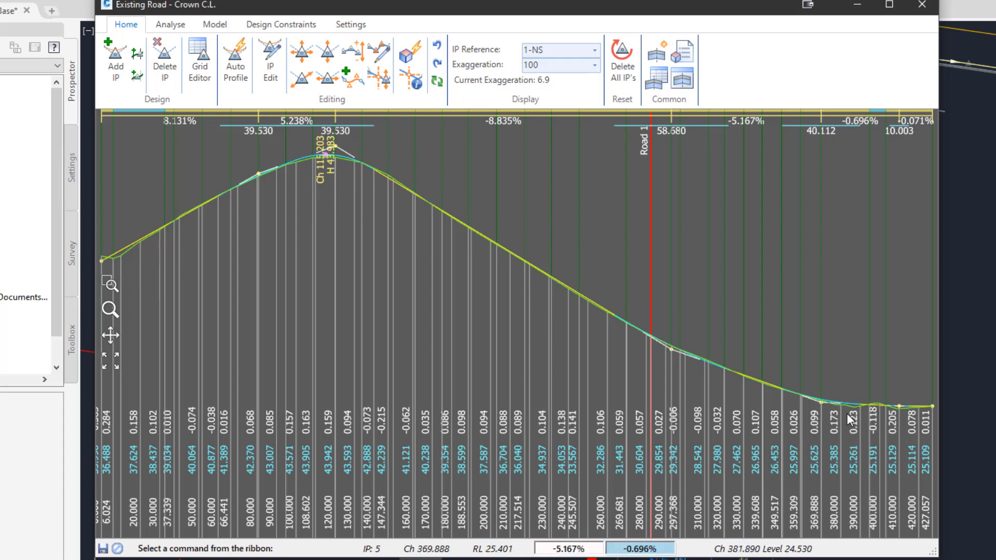
# Close the existing road's vertical grading window and review the new string's sections along the road in plan
pyautogui.moveTo(661, 10); pyautogui.dragTo(685, 22)
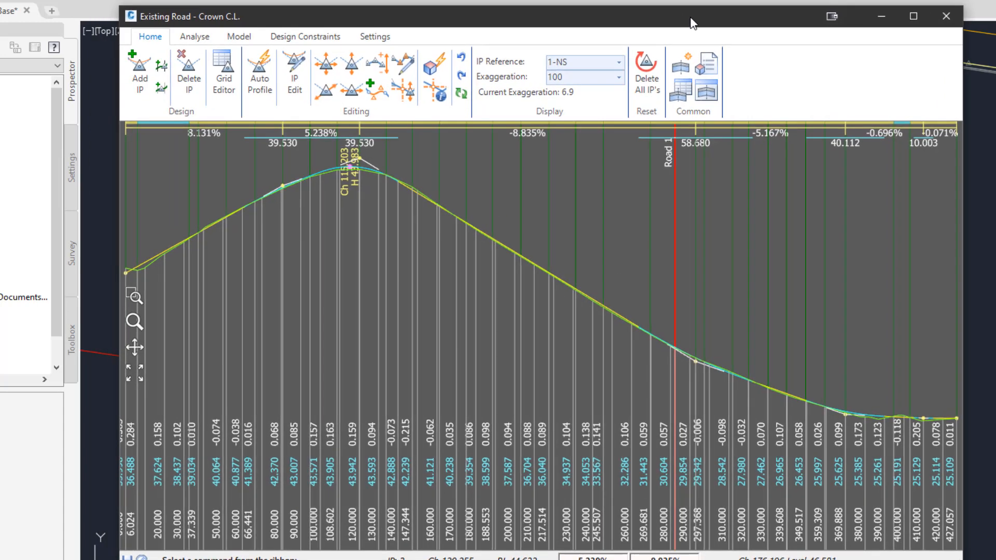
pyautogui.click(945, 20)
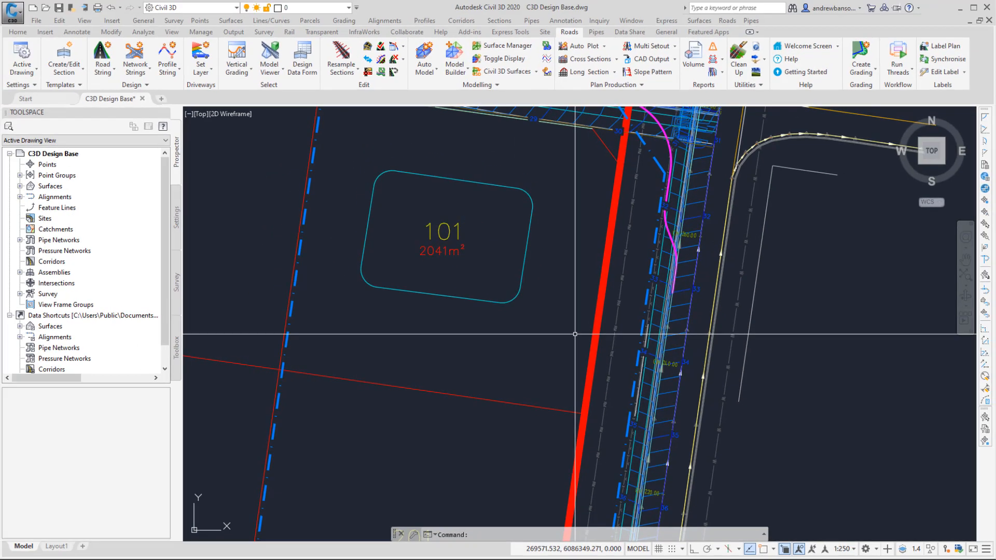
pyautogui.moveTo(543, 270); pyautogui.dragTo(517, 148, button='middle')
pyautogui.moveTo(583, 334); pyautogui.dragTo(584, 257, button='middle')
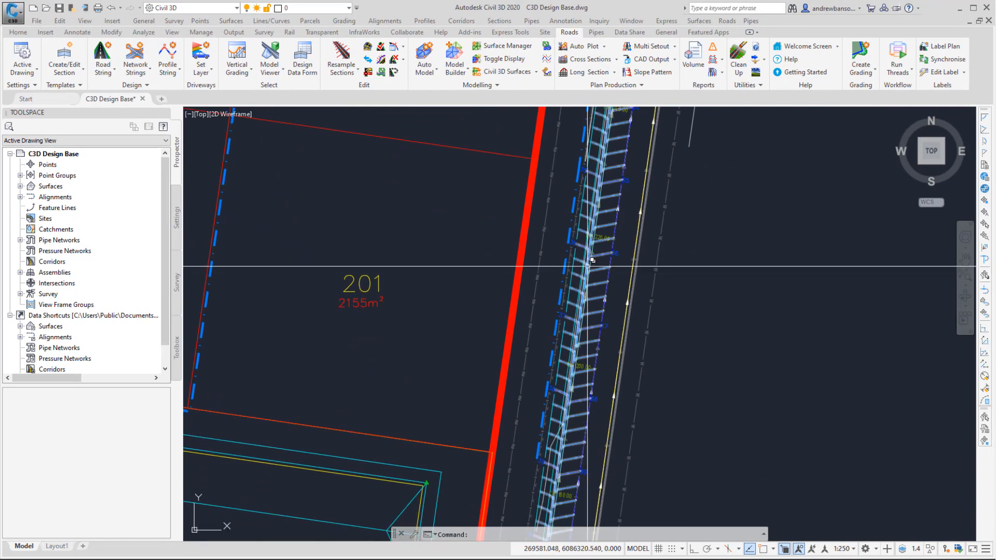
# Start a new profile string on the NewLEB alignment beside the existing road, with no template and NS as the surface
pyautogui.scroll(4, 587, 275)
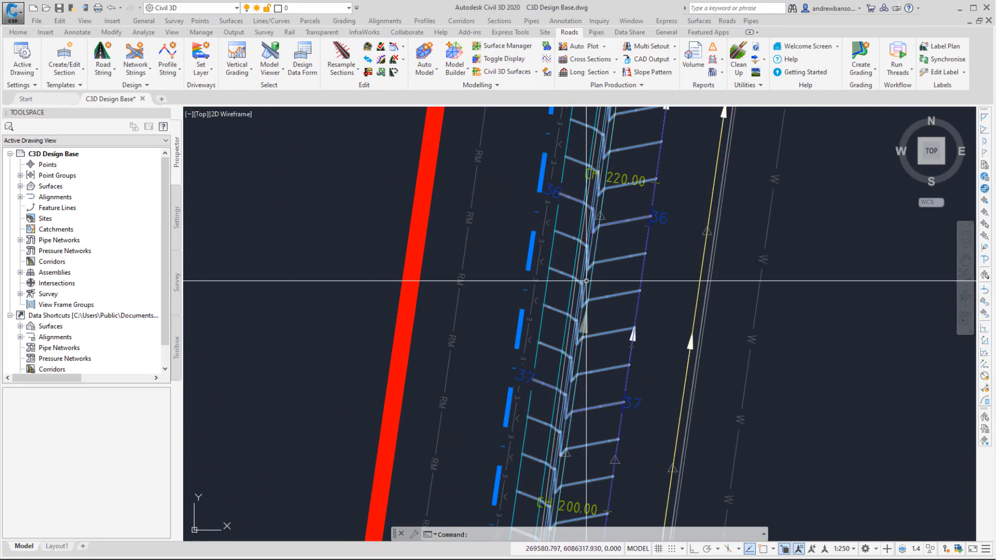
pyautogui.moveTo(577, 308)
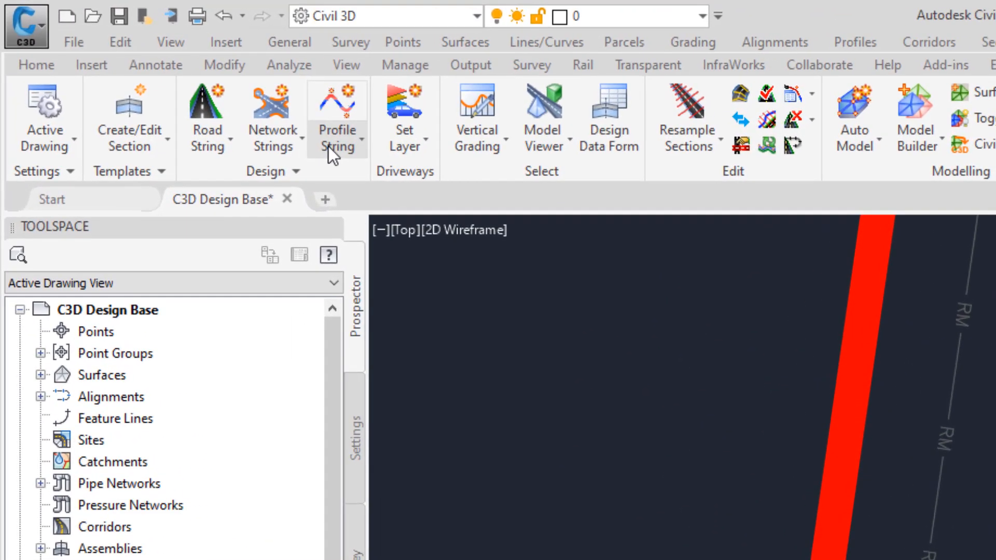
pyautogui.click(297, 134)
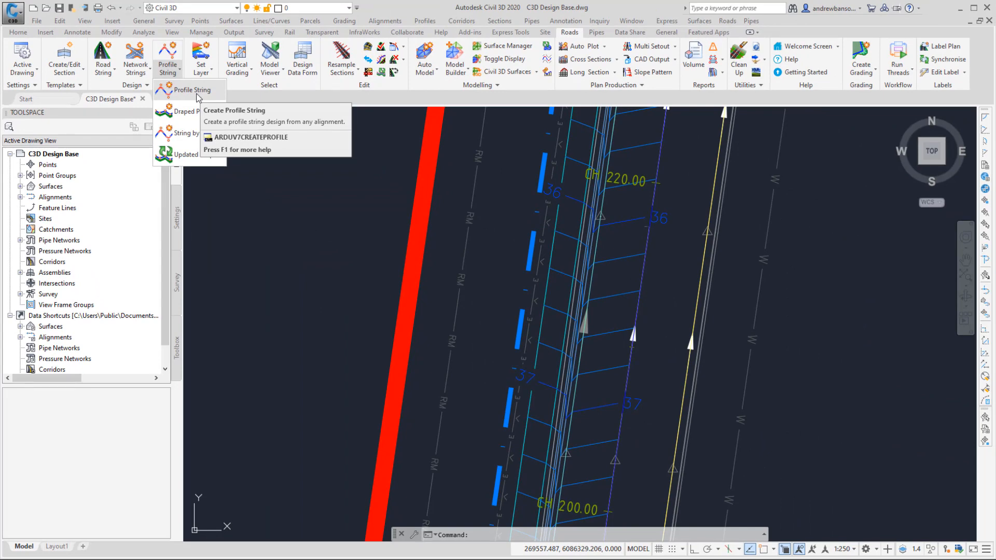
pyautogui.click(183, 91)
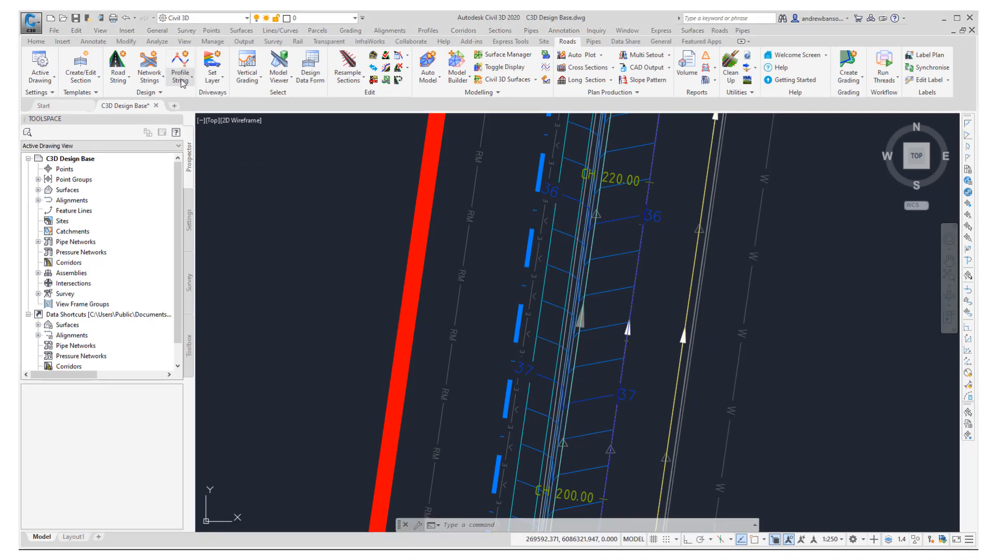
pyautogui.click(170, 78)
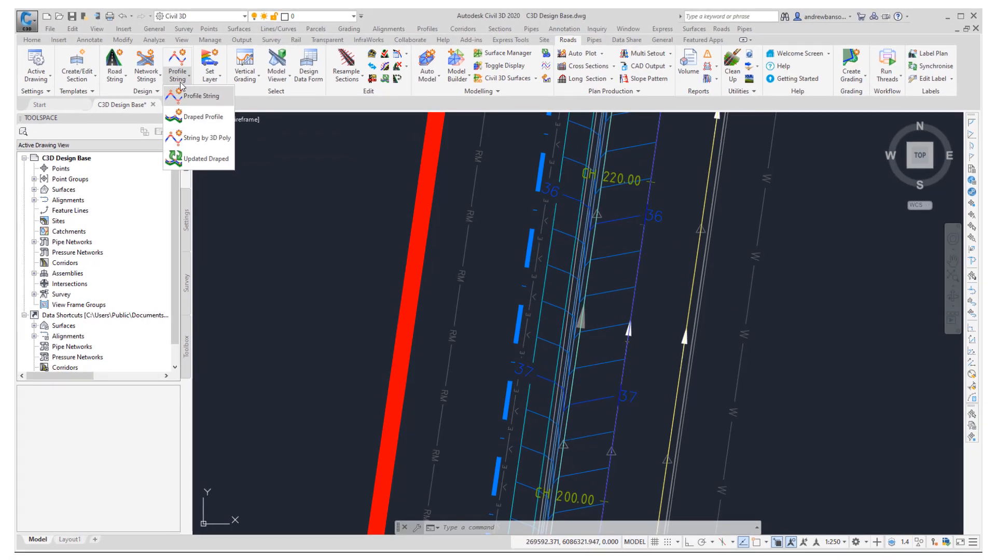
pyautogui.click(182, 91)
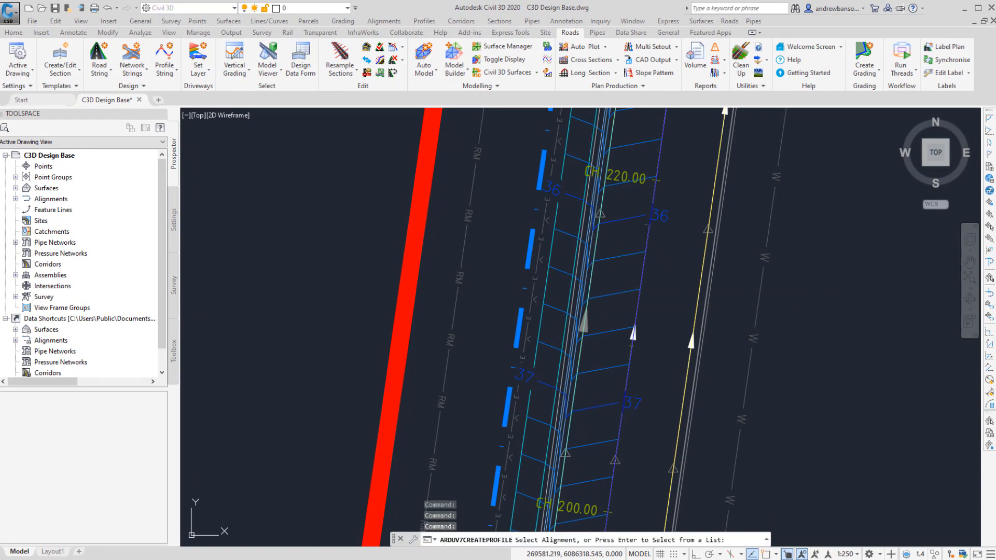
pyautogui.moveTo(434, 140); pyautogui.dragTo(409, 147)
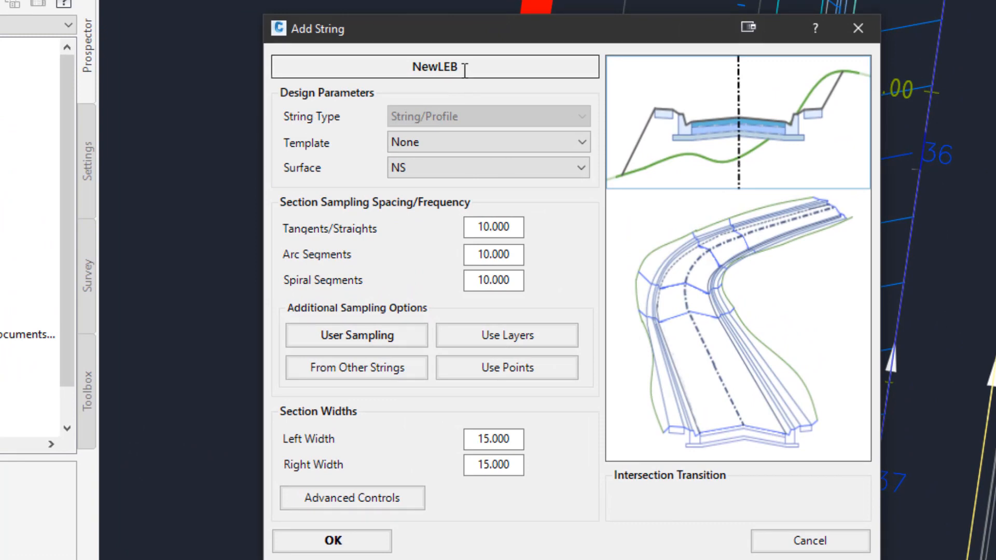
pyautogui.moveTo(476, 29); pyautogui.dragTo(407, 19)
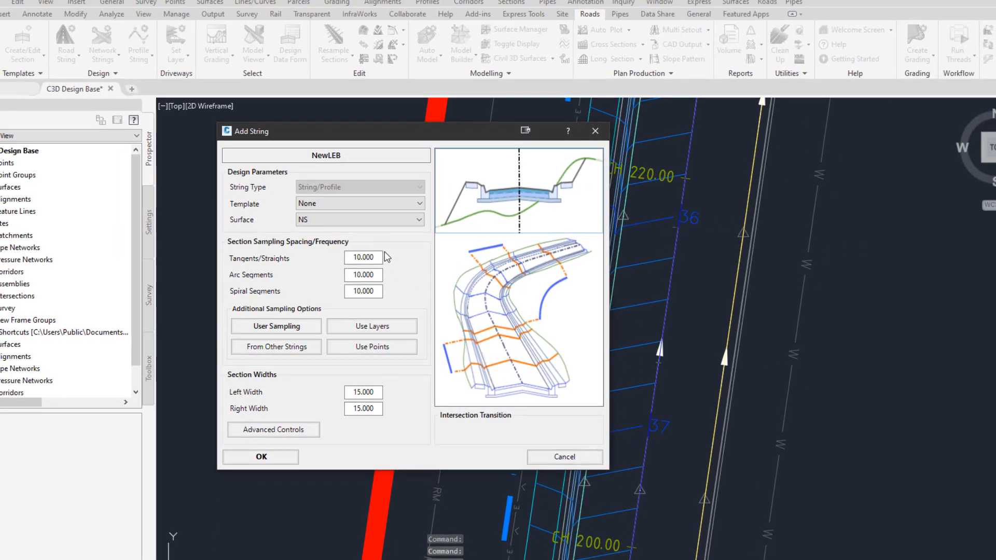
pyautogui.moveTo(361, 134); pyautogui.dragTo(217, 119)
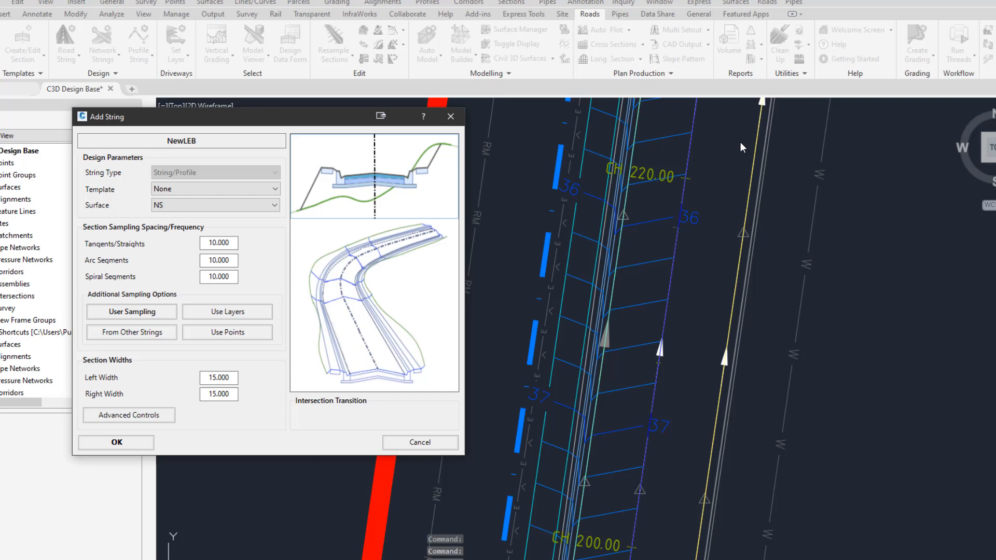
# Sample the NewLEB string's sections only at chainages from the Existing Road - Crown string, and create the string
pyautogui.click(119, 337)
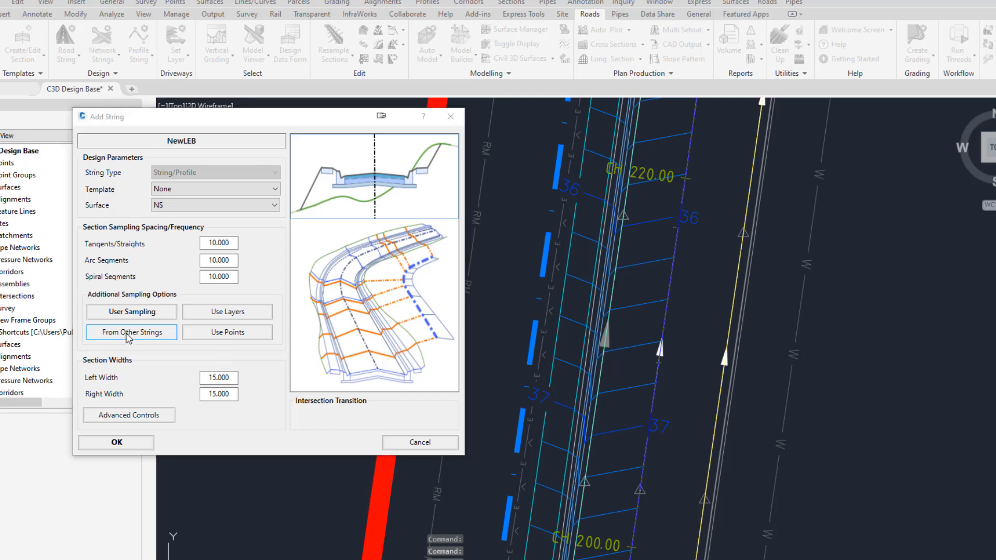
pyautogui.click(570, 206)
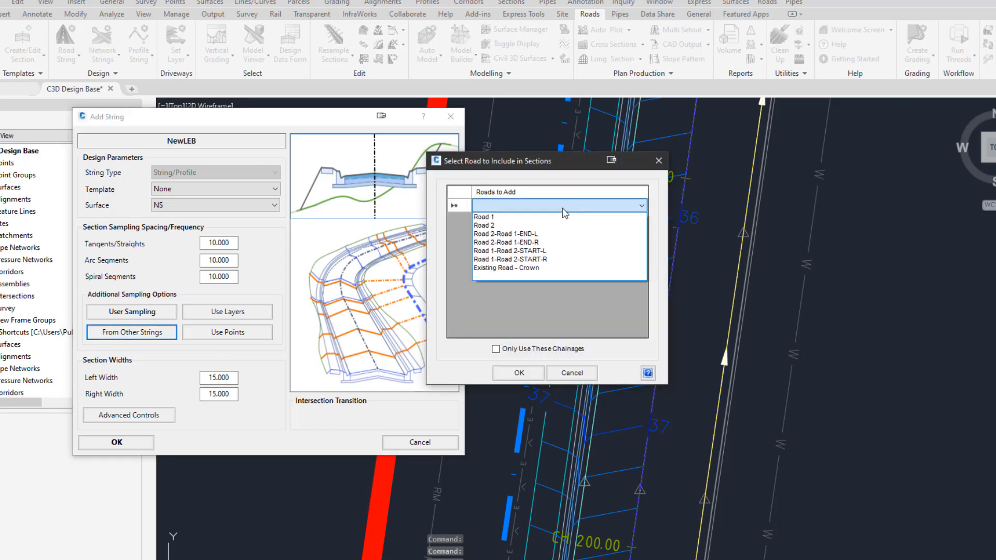
pyautogui.click(506, 269)
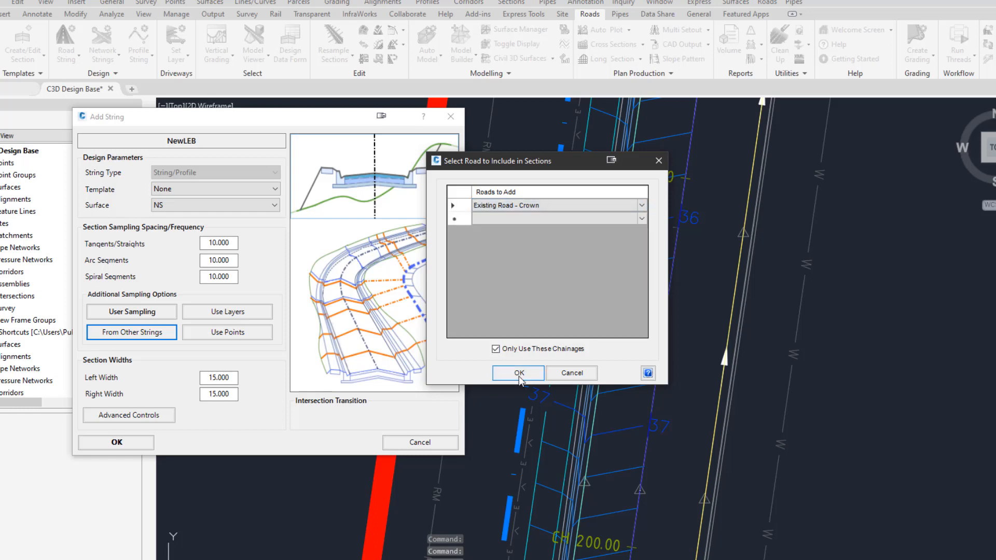
pyautogui.click(519, 374)
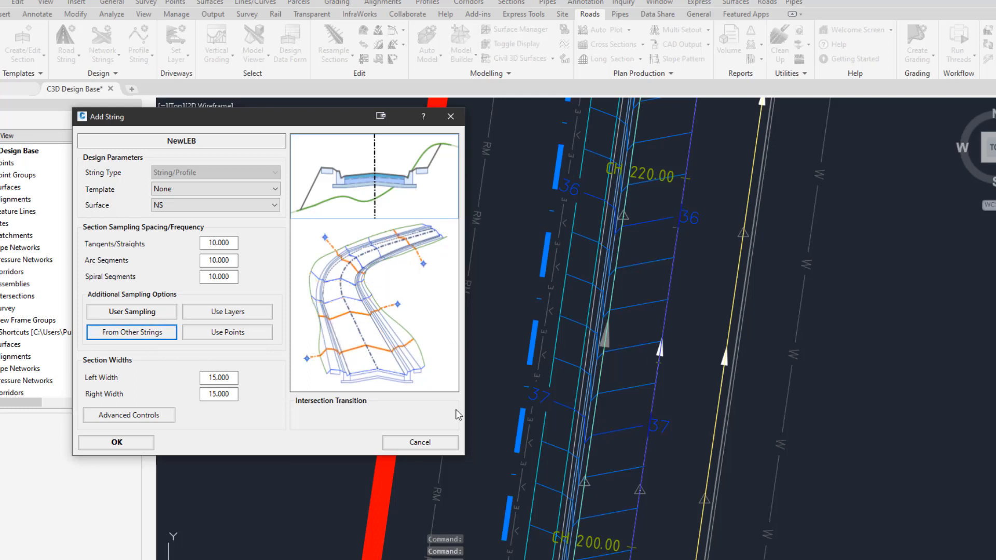
pyautogui.click(117, 442)
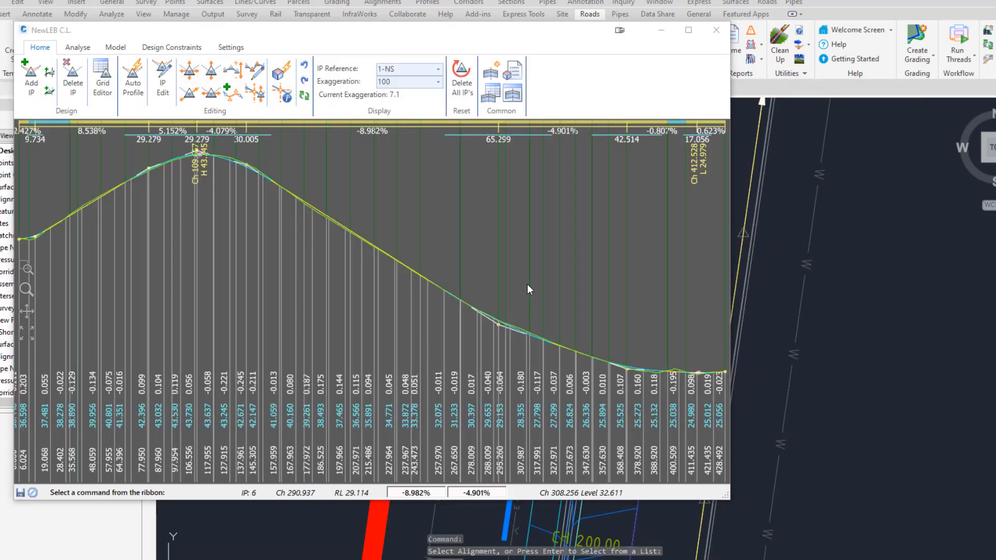
# Enlarge the NewLEB vertical grading window and add a Project Design (Alignment) design constraint named Road XFall
pyautogui.moveTo(390, 33); pyautogui.dragTo(417, 57)
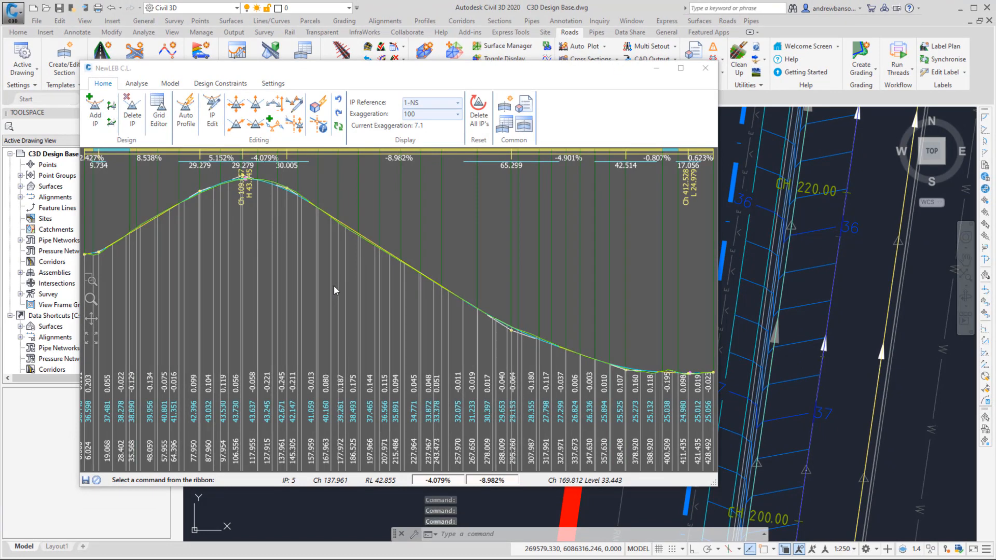
pyautogui.moveTo(334, 71); pyautogui.dragTo(236, 24)
pyautogui.click(258, 101)
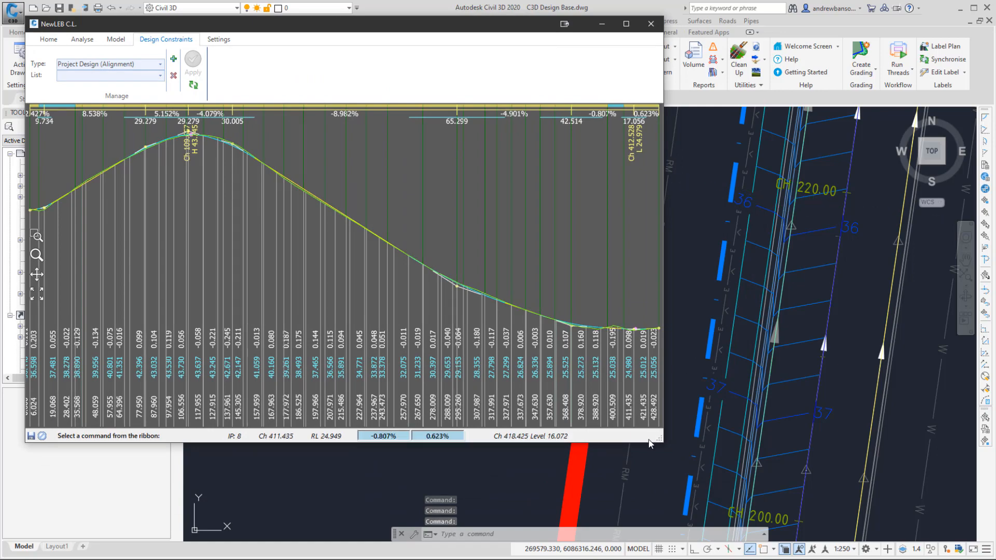
pyautogui.moveTo(659, 440); pyautogui.dragTo(960, 526)
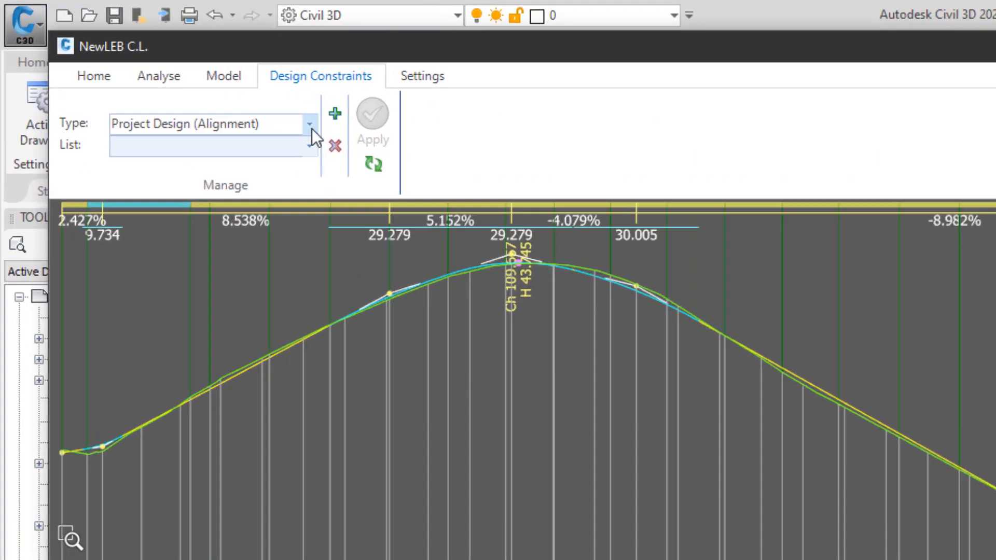
pyautogui.click(160, 63)
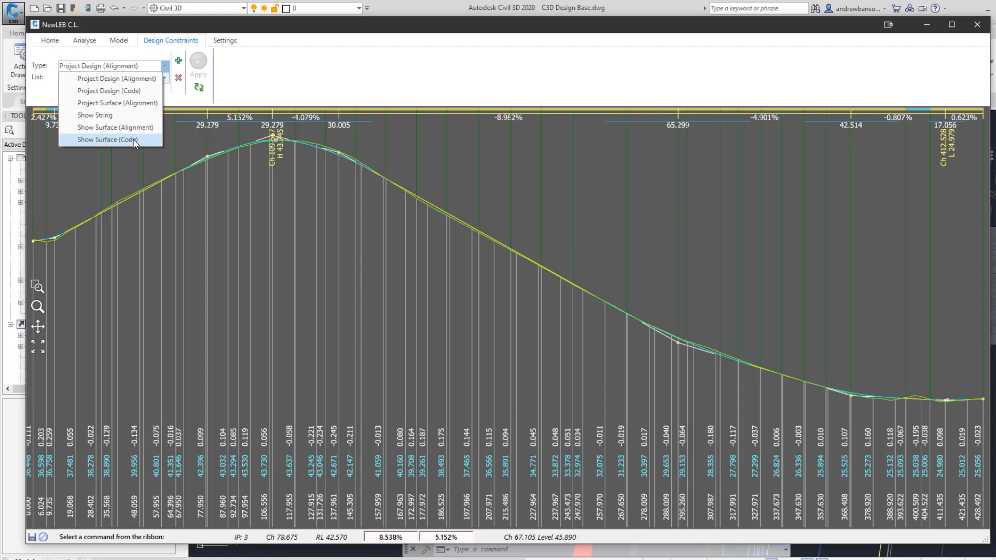
pyautogui.click(142, 80)
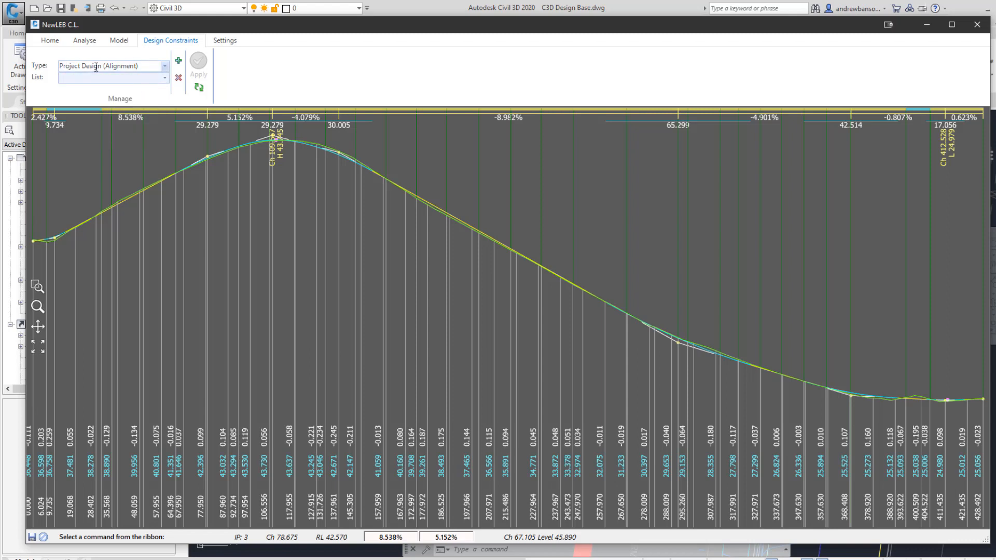
pyautogui.click(178, 61)
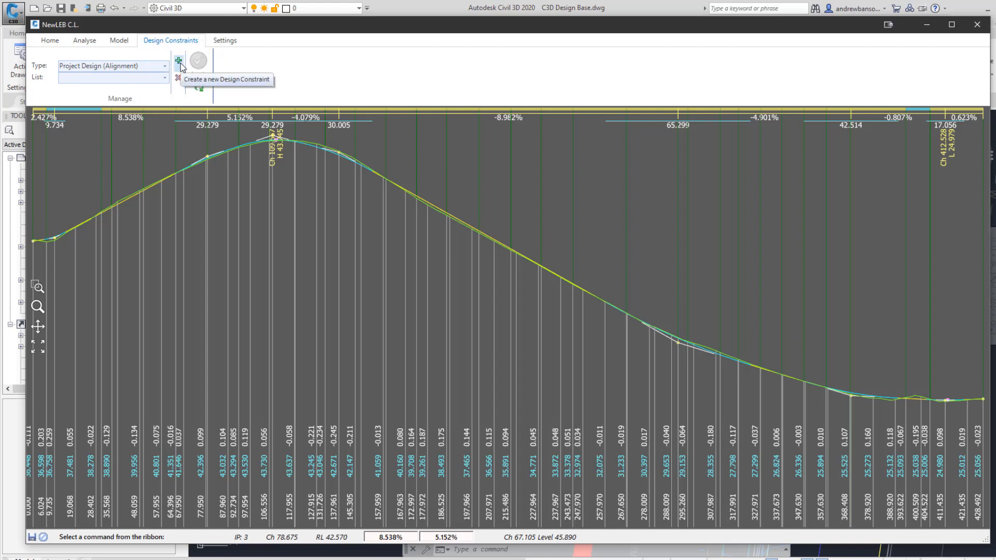
pyautogui.write('Ro')
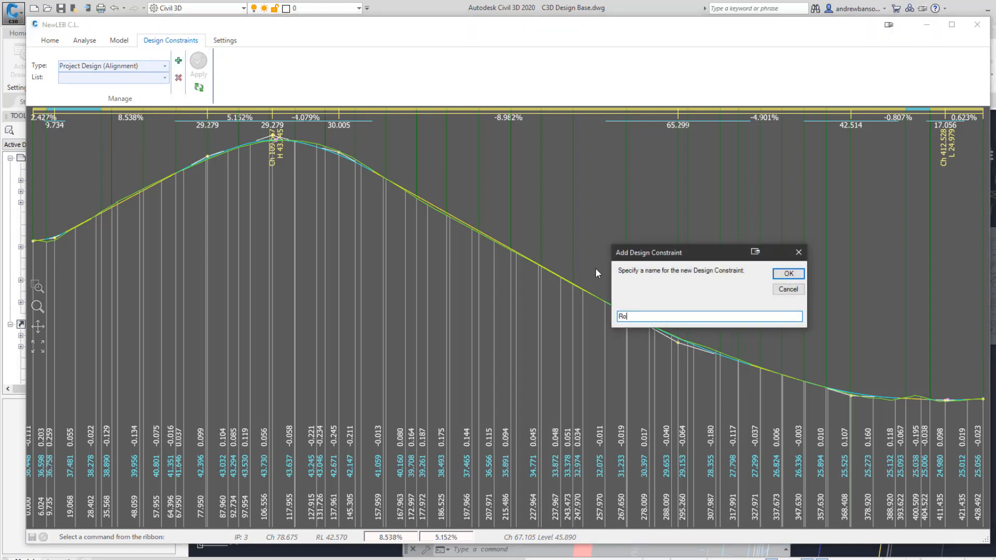
pyautogui.write('ad XFall')
pyautogui.press('Return')
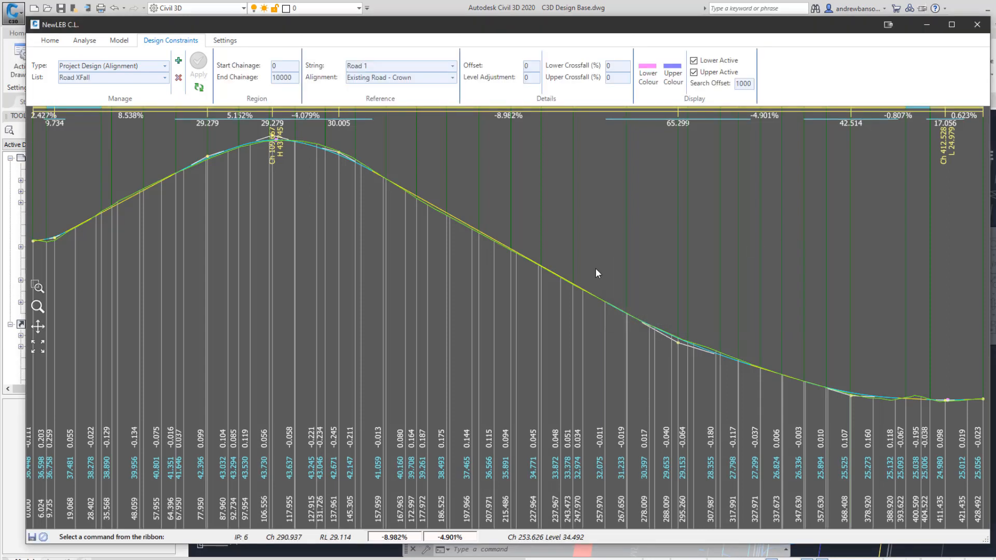
# Reference the Road XFall constraint to the Existing Road - Crown string with lower crossfall -2% and upper crossfall -5%, and apply it
pyautogui.click(453, 66)
pyautogui.click(406, 151)
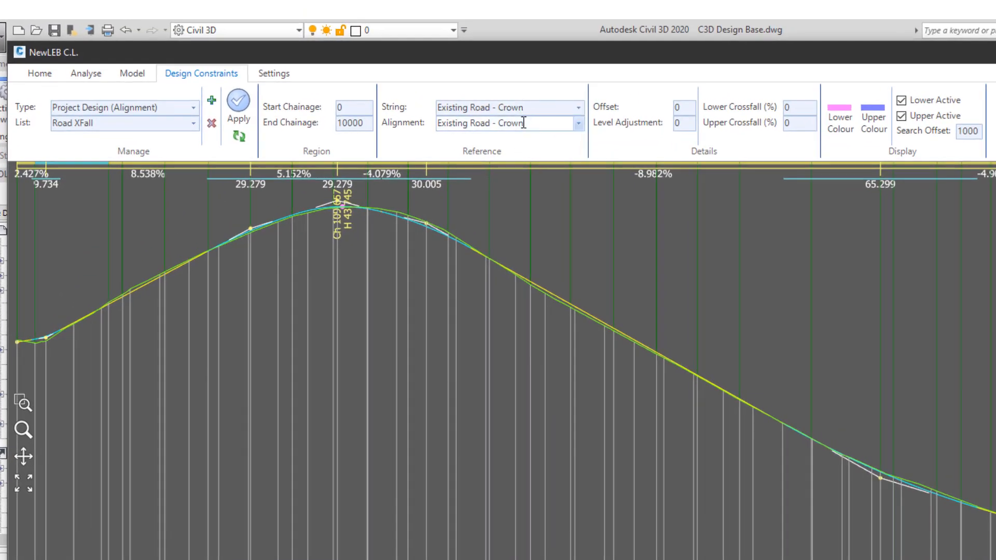
pyautogui.click(784, 108)
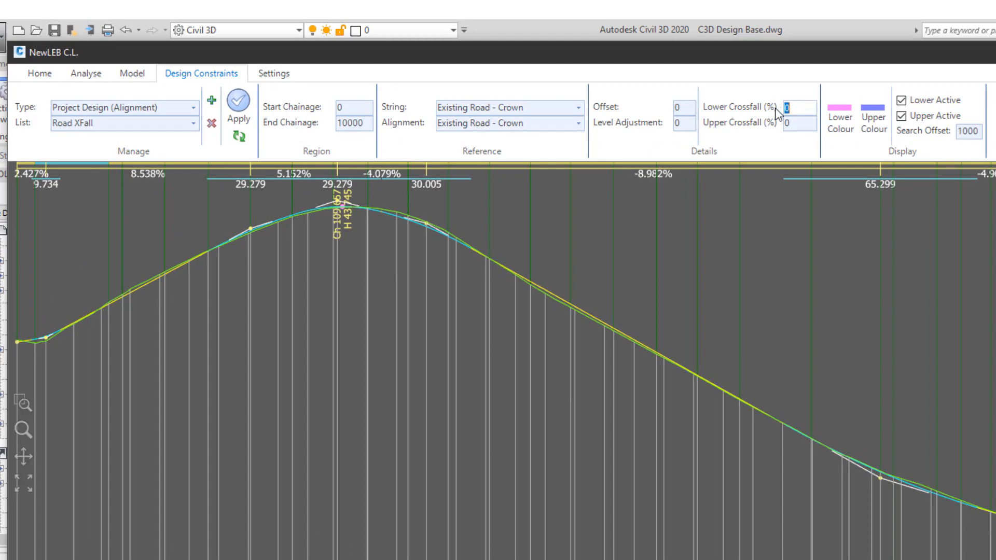
pyautogui.press('Tab')
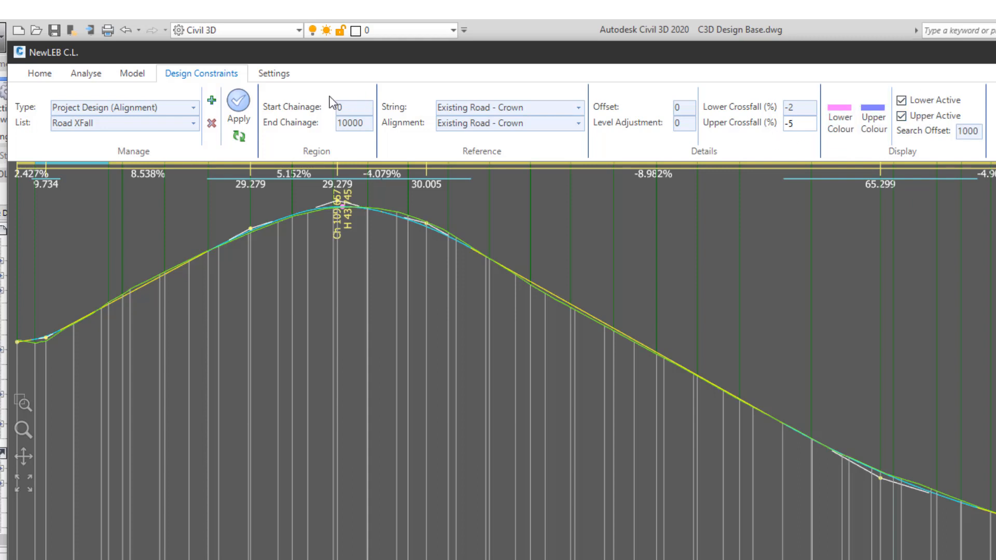
pyautogui.click(240, 107)
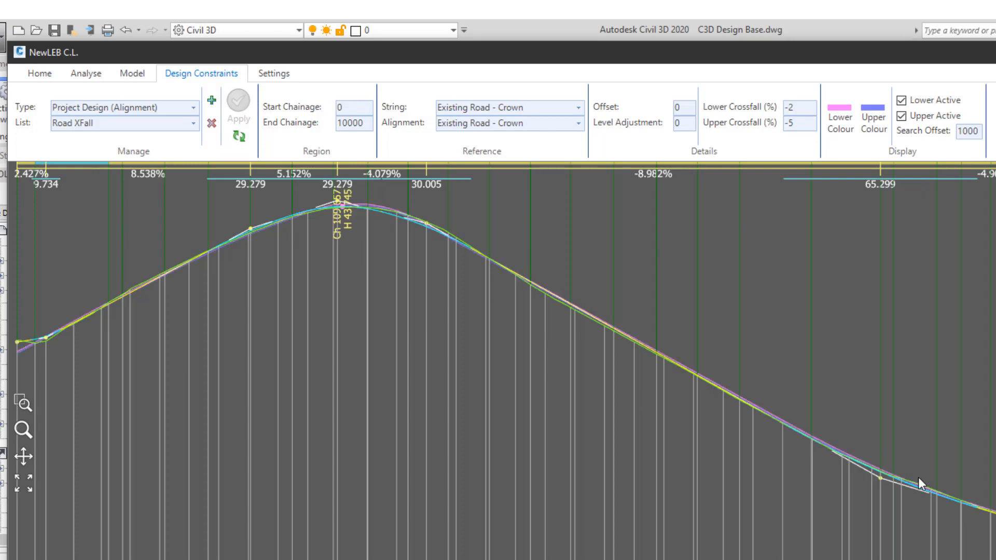
# Inspect the profile against the crossfall constraint lines and set the IP reference to 2-U-Road XFall
pyautogui.scroll(3, 918, 478)
pyautogui.scroll(2, 830, 525)
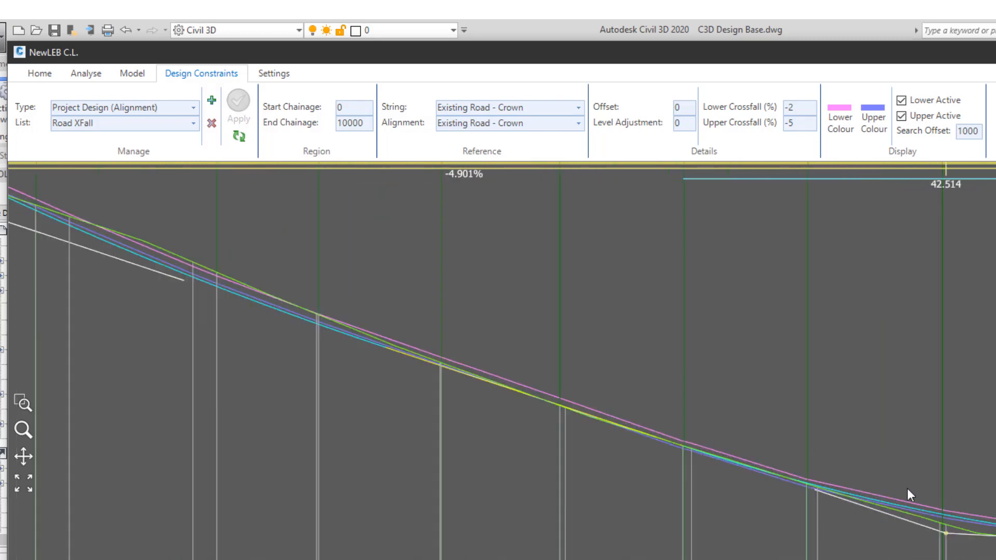
pyautogui.scroll(2, 913, 497)
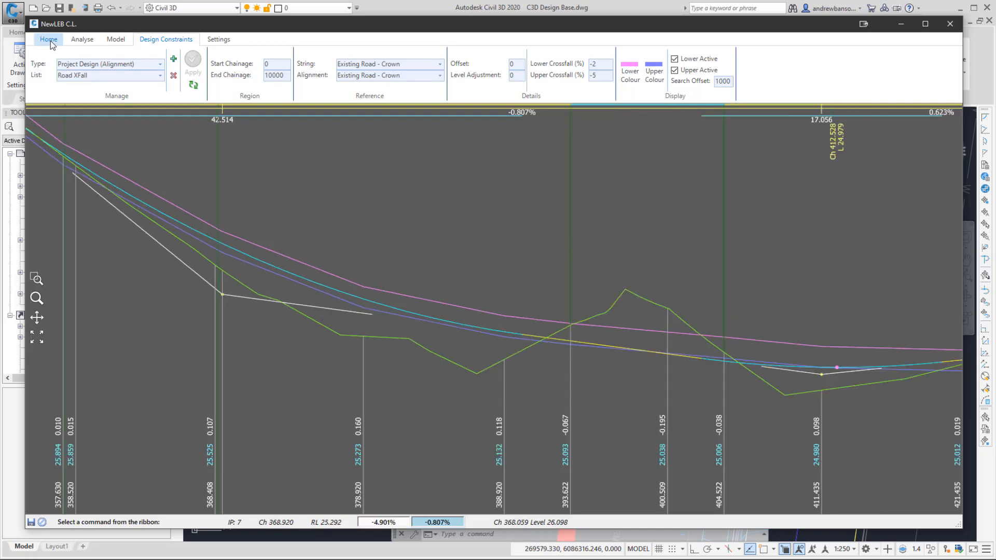
pyautogui.click(48, 39)
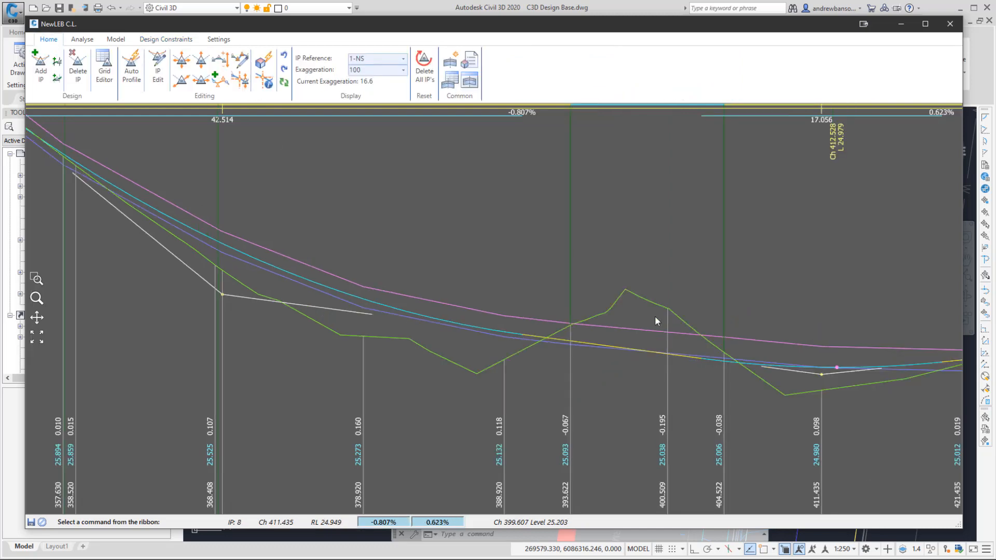
pyautogui.scroll(-6, 655, 316)
pyautogui.moveTo(274, 265); pyautogui.dragTo(589, 303, button='middle')
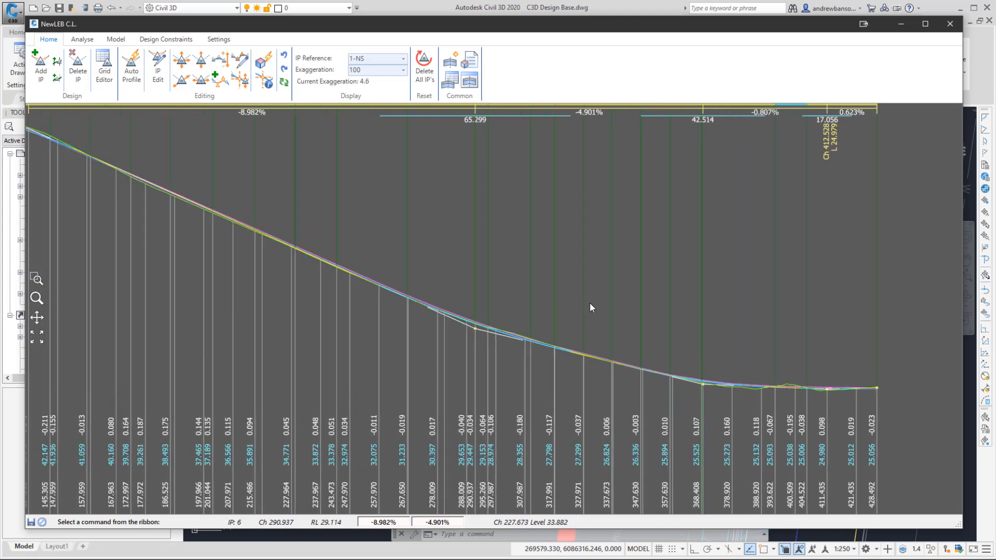
pyautogui.scroll(3, 448, 191)
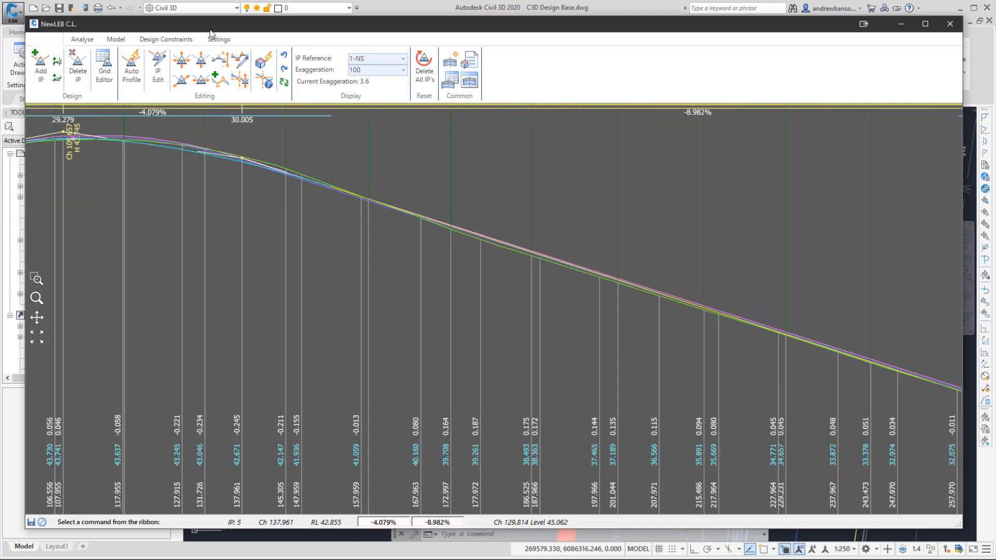
pyautogui.click(403, 58)
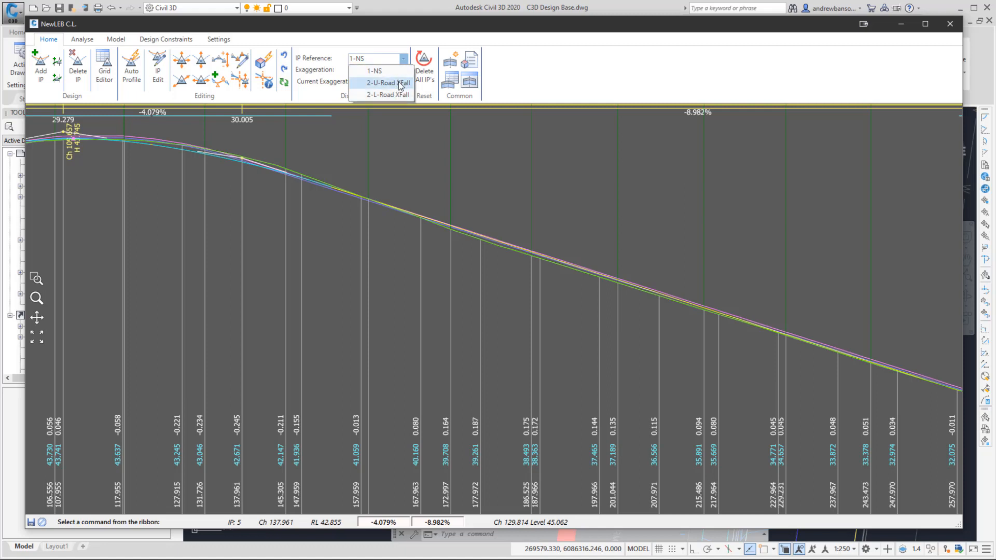
pyautogui.click(400, 83)
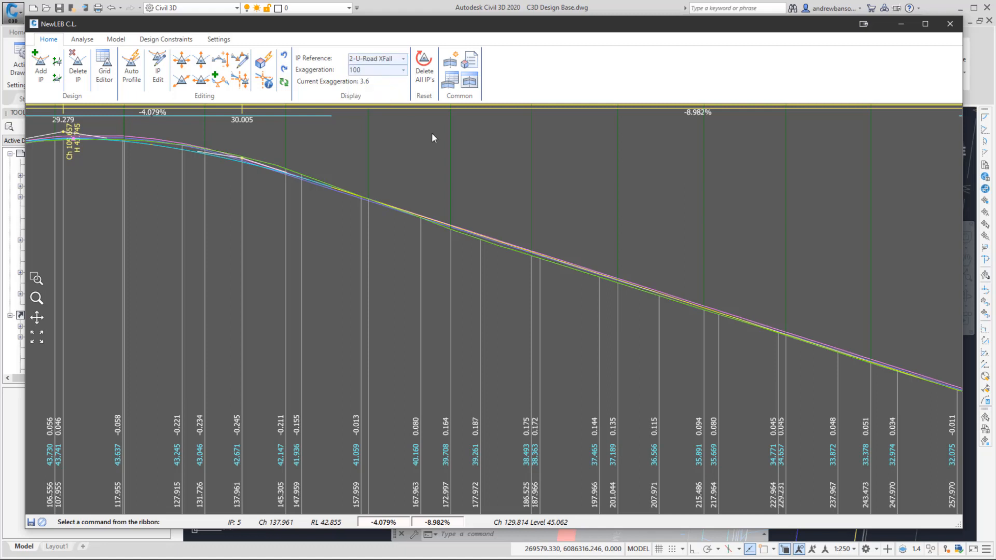
# Add an IP on the 2-U-Road XFall line at chainage 177.972 in the NewLEB profile
pyautogui.scroll(3, 513, 237)
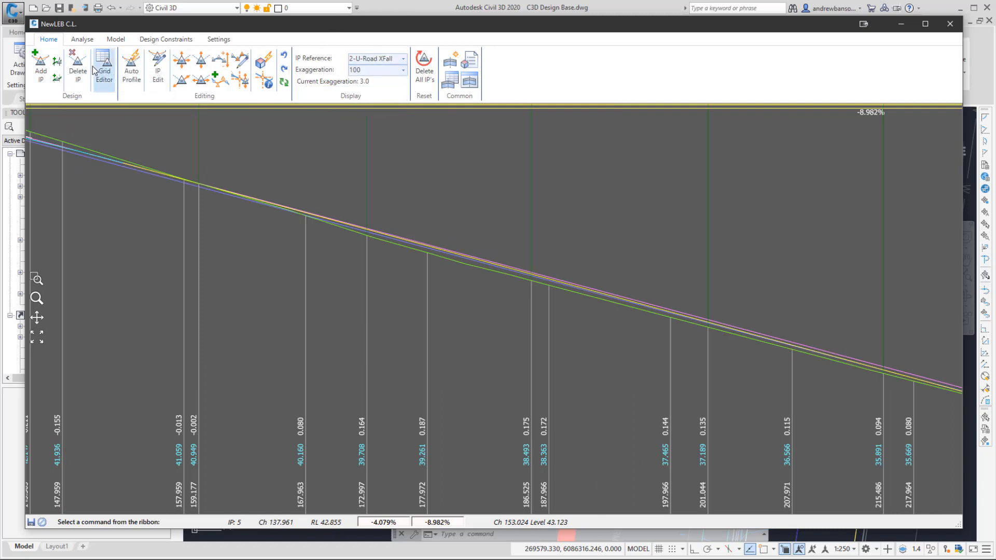
pyautogui.click(57, 61)
pyautogui.click(469, 258)
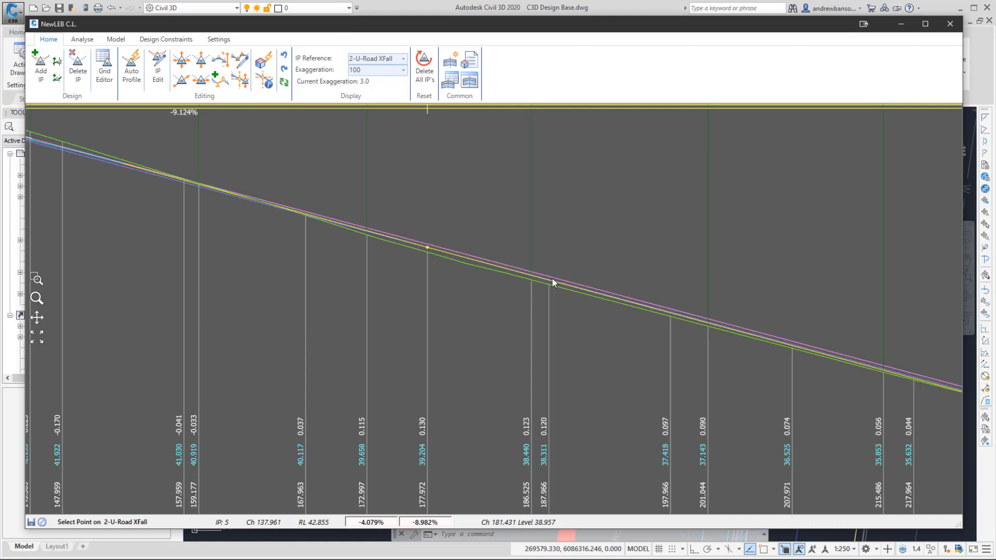
# Add an IP on the 2-U-Road XFall line at chainage 187.966 in the NewLEB profile
pyautogui.click(551, 284)
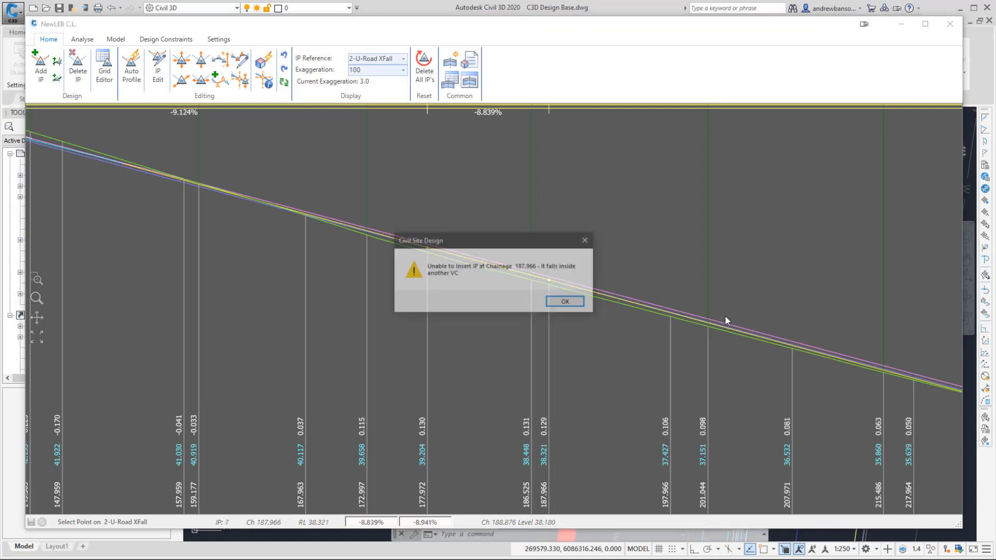
pyautogui.click(566, 302)
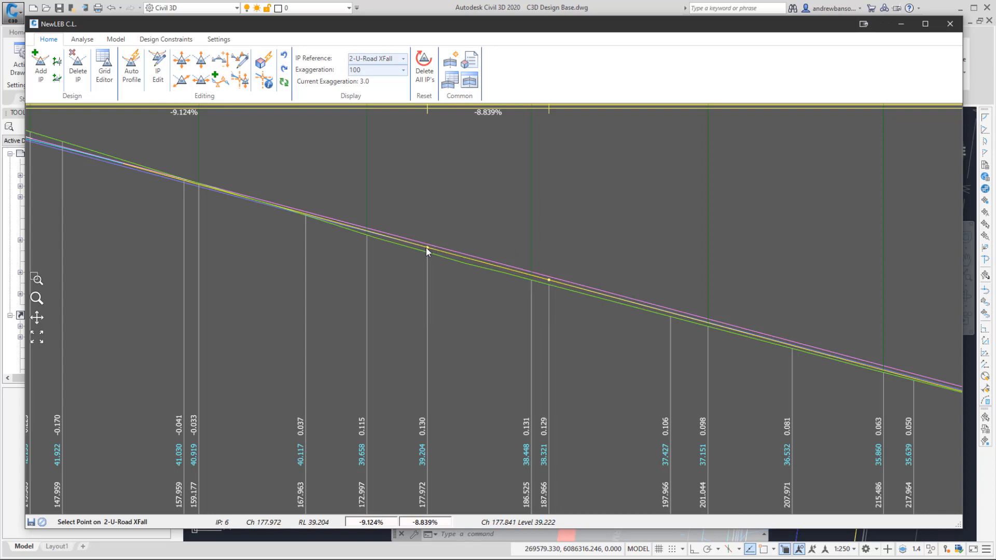
# Delete the IPs at chainages 177.972 and 187.966 from the NewLEB profile
pyautogui.click(78, 65)
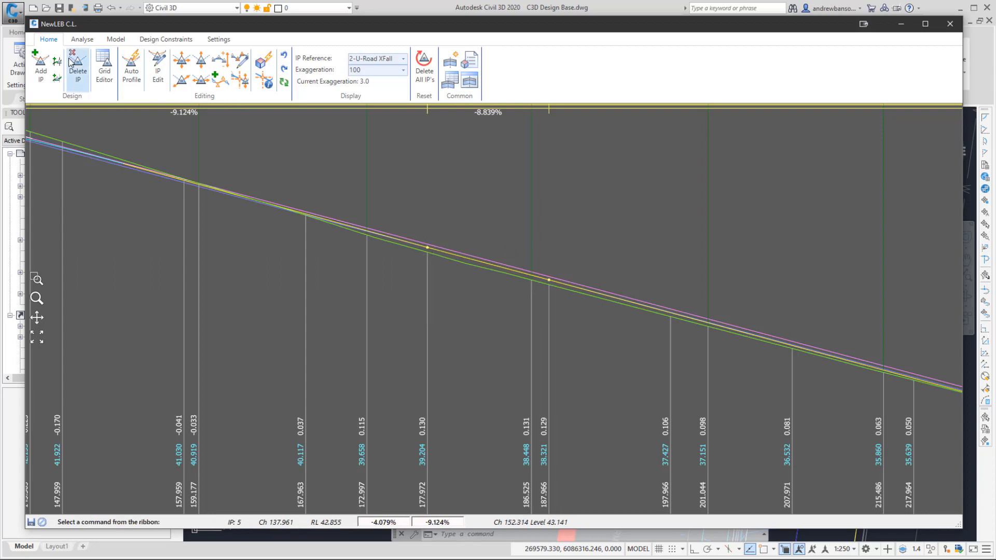
pyautogui.click(428, 248)
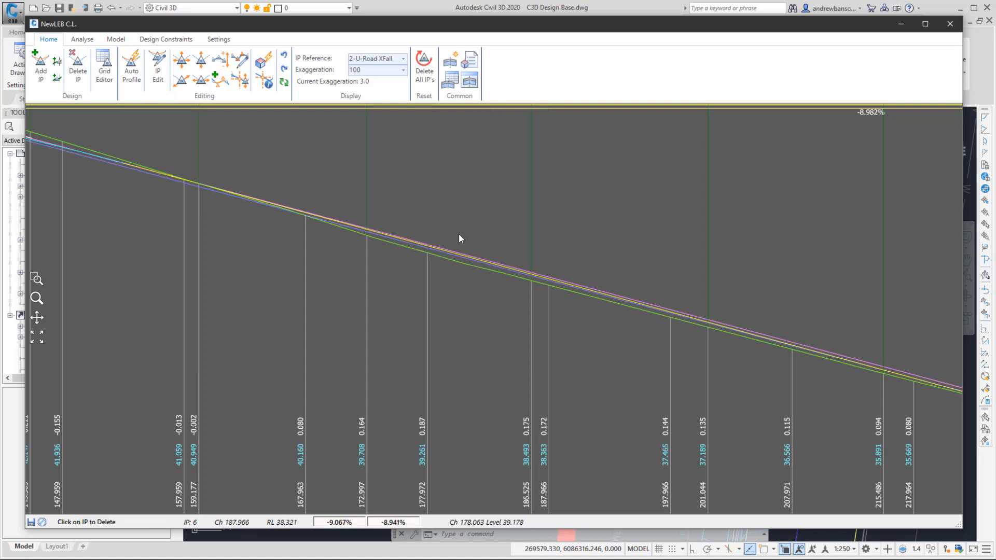
pyautogui.scroll(-2, 469, 259)
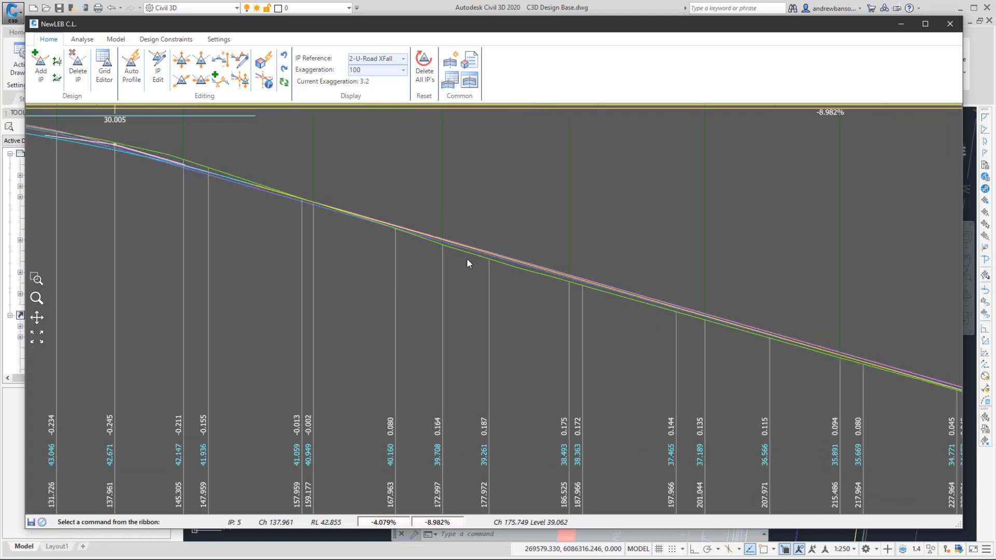
pyautogui.click(136, 79)
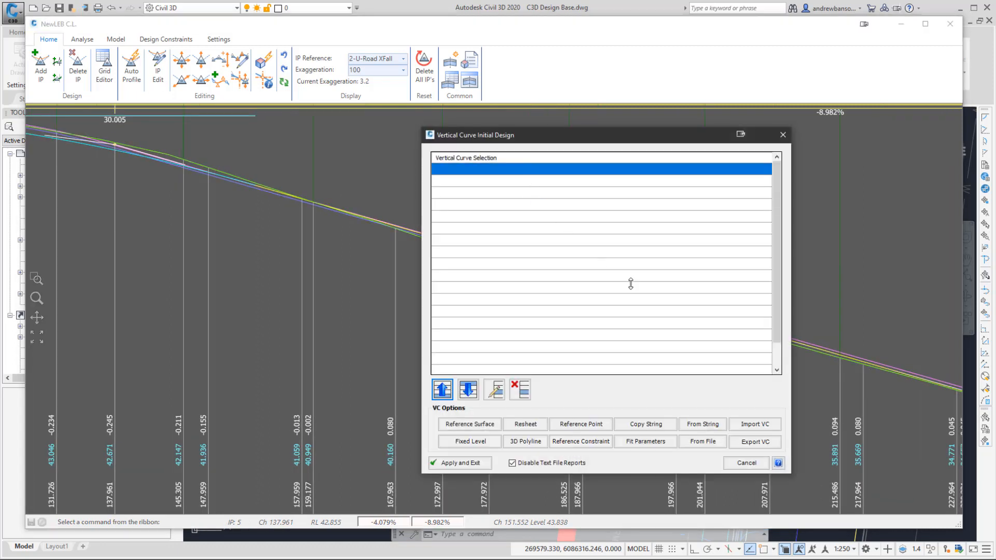
pyautogui.click(590, 445)
pyautogui.click(747, 462)
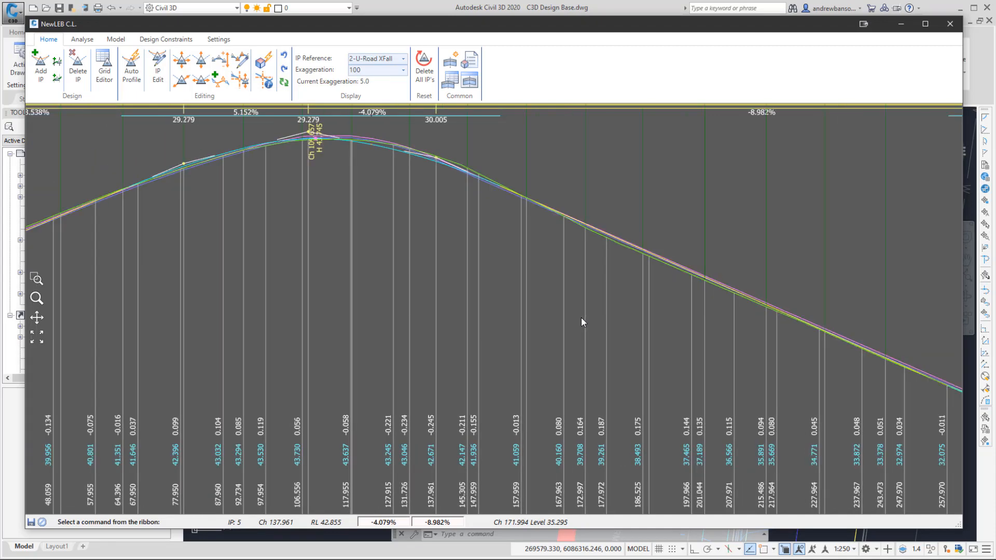
# Close the NewLEB vertical grading window and open the cross section viewer for Existing Road - Crown at chainage 210.000
pyautogui.scroll(-1, 581, 318)
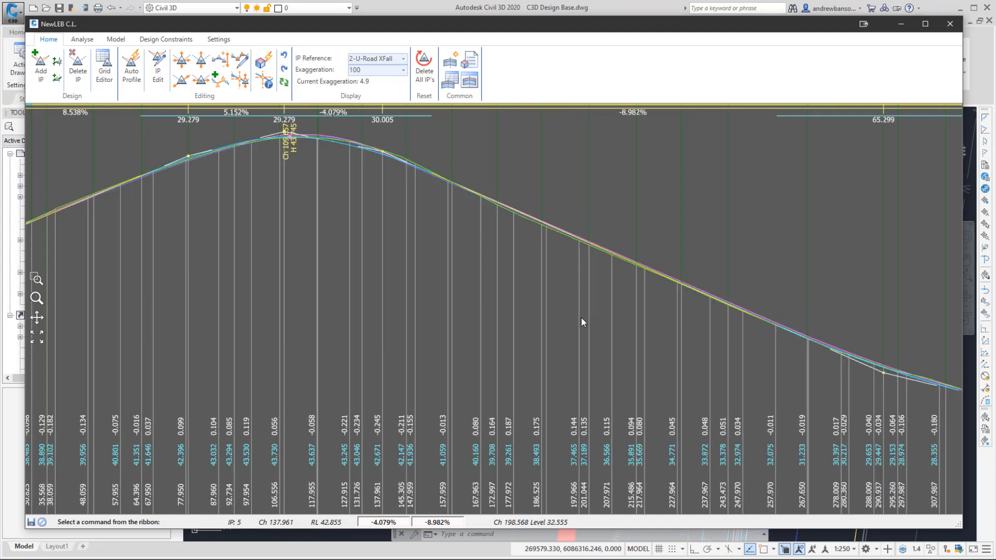
pyautogui.click(950, 24)
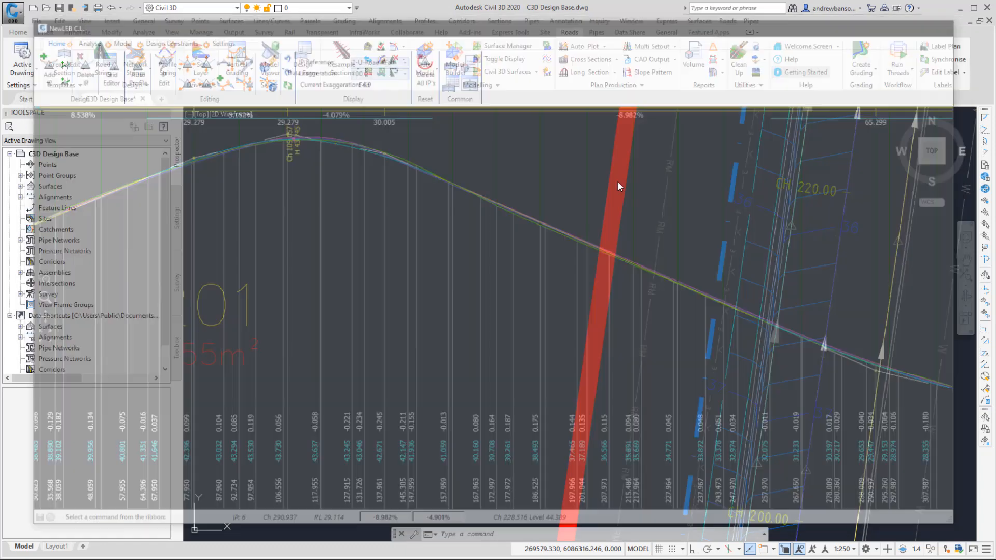
pyautogui.click(237, 67)
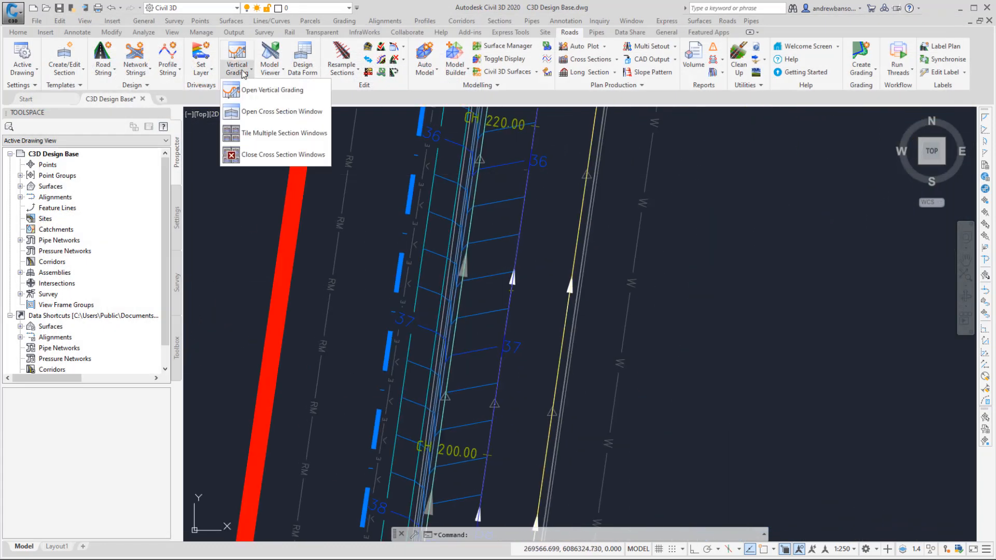
pyautogui.click(261, 118)
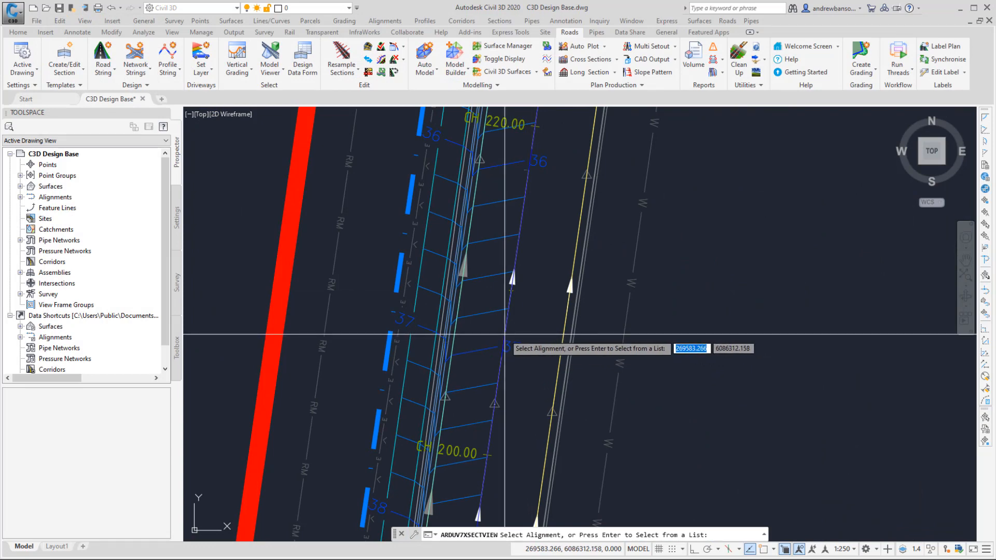
pyautogui.click(343, 291)
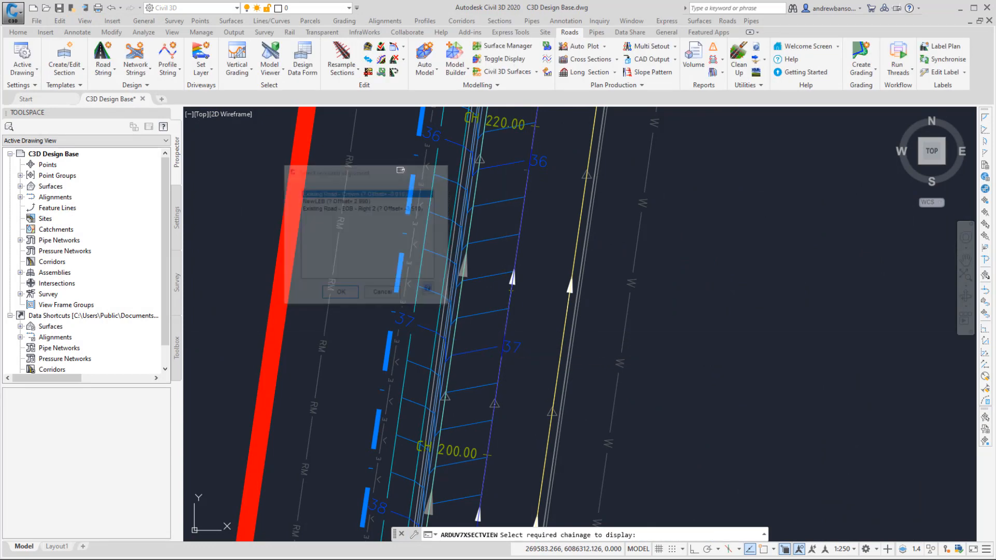
pyautogui.click(517, 279)
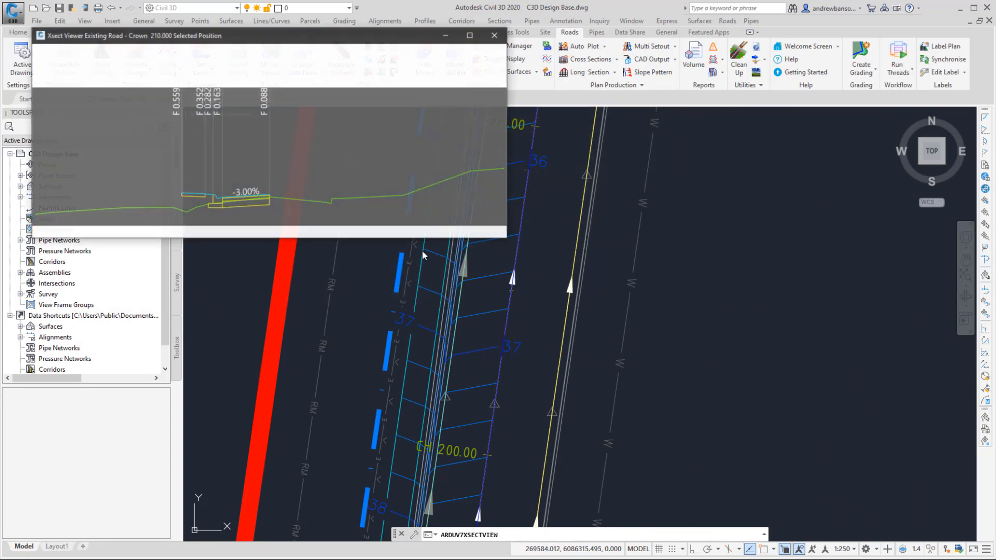
# Enlarge and reposition the cross section viewer, and view the section at chainage 217.514
pyautogui.moveTo(507, 238); pyautogui.dragTo(628, 293)
pyautogui.moveTo(320, 42); pyautogui.dragTo(530, 161)
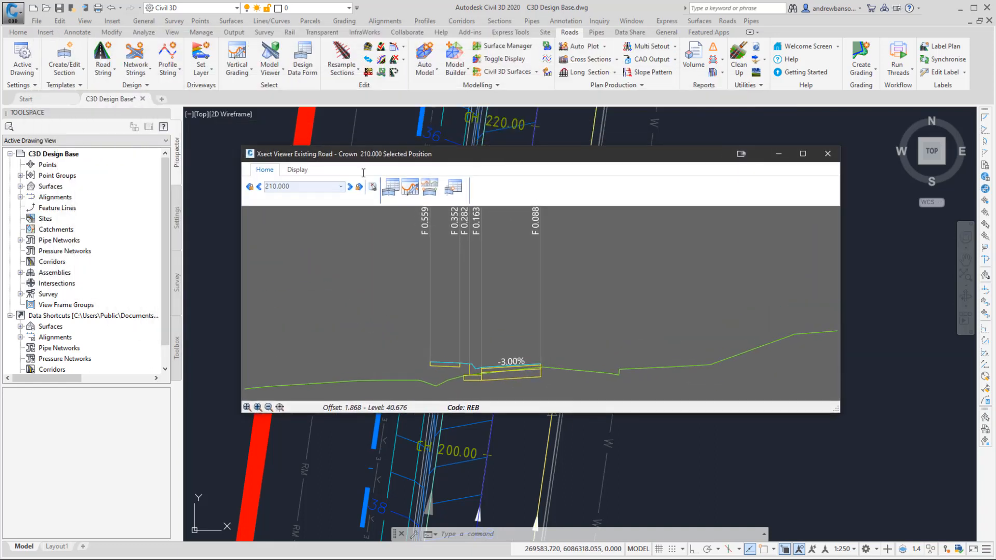
pyautogui.click(350, 186)
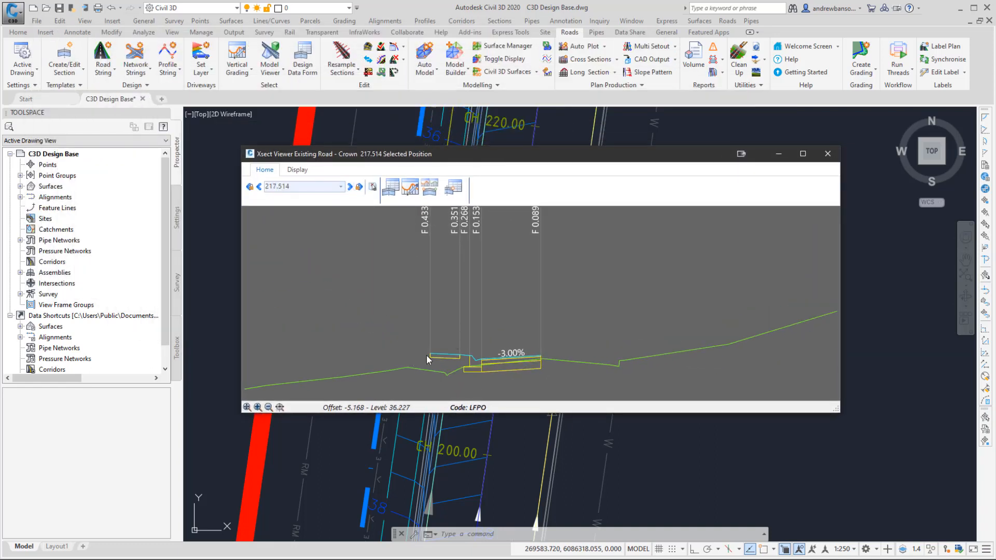
pyautogui.moveTo(517, 156); pyautogui.dragTo(682, 211)
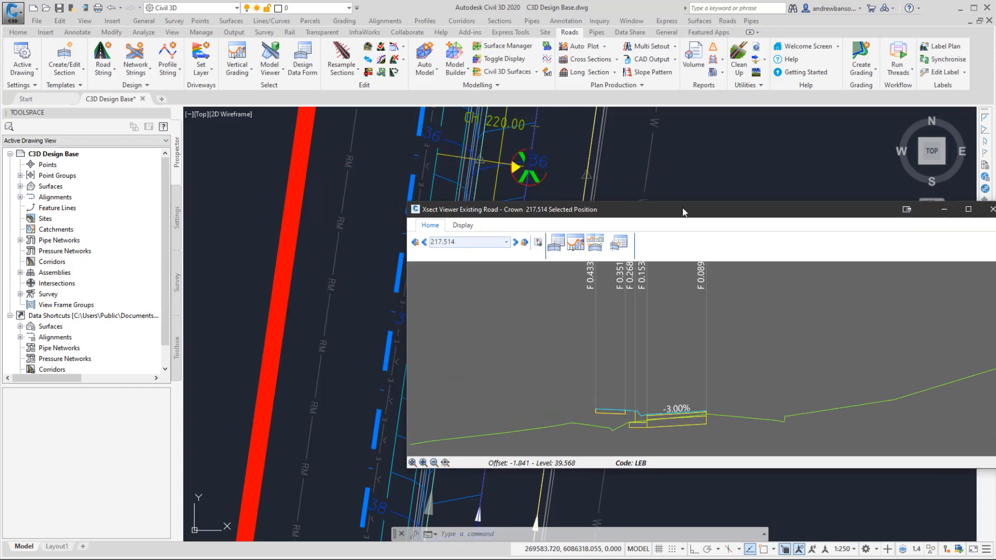
pyautogui.moveTo(350, 166); pyautogui.dragTo(229, 163, button='middle')
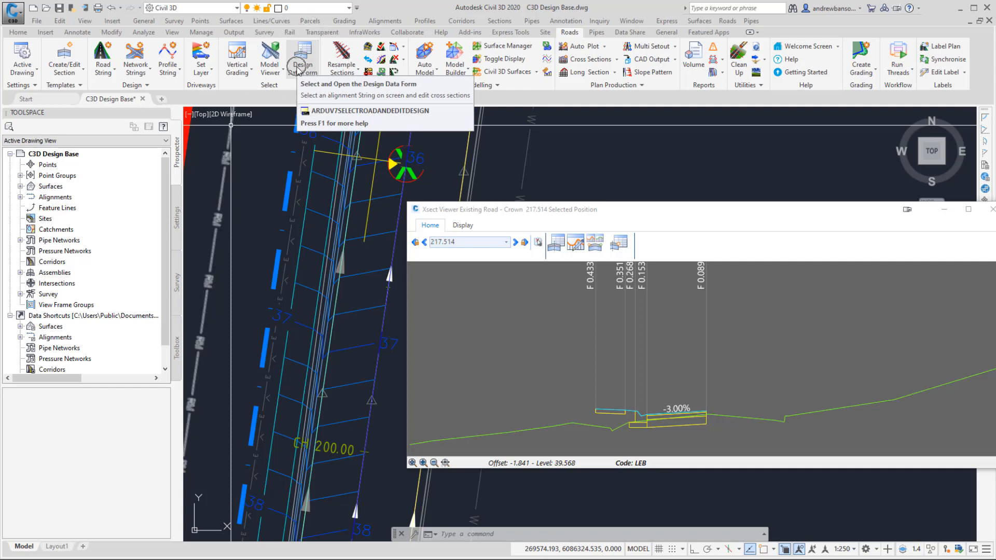
pyautogui.click(303, 66)
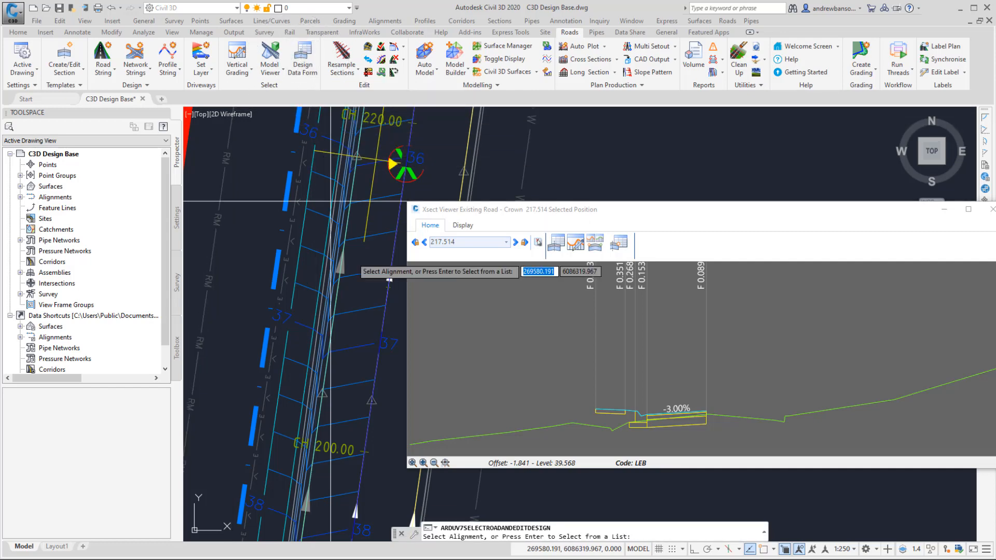
pyautogui.click(342, 270)
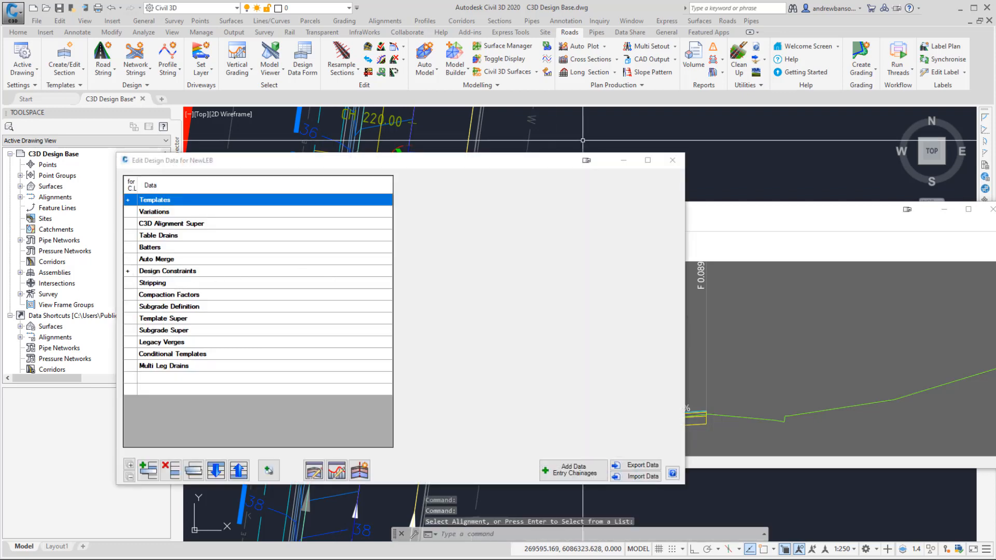
pyautogui.click(671, 162)
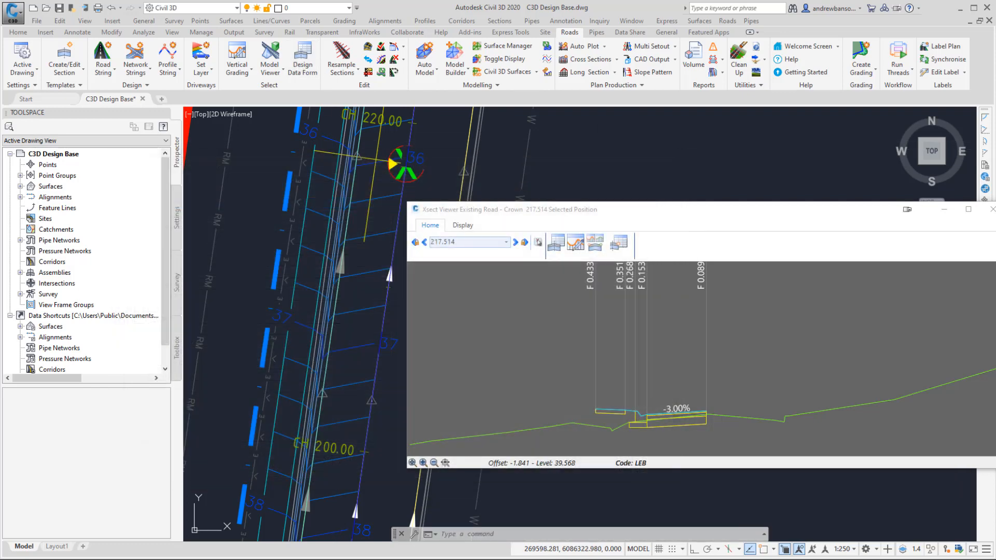
# Delete the slope batters entry covering chainages -1000 to 100000 from the Existing Road - Crown design data, and close the form
pyautogui.click(397, 269)
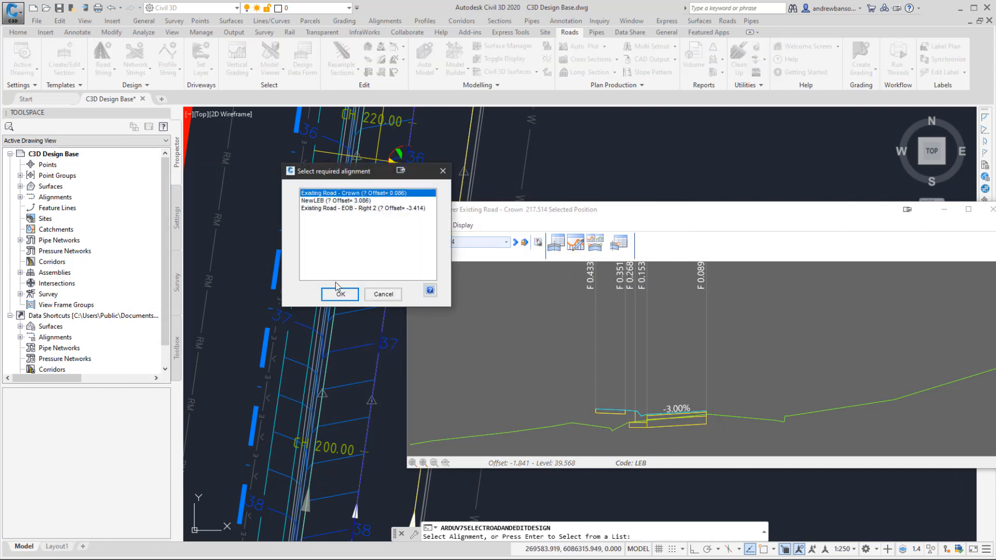
pyautogui.press('Return')
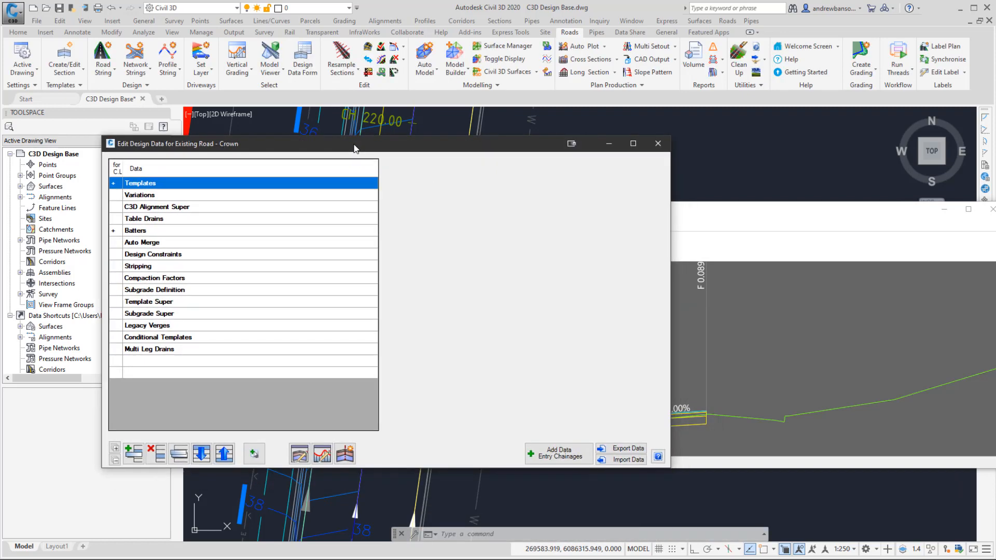
pyautogui.click(113, 230)
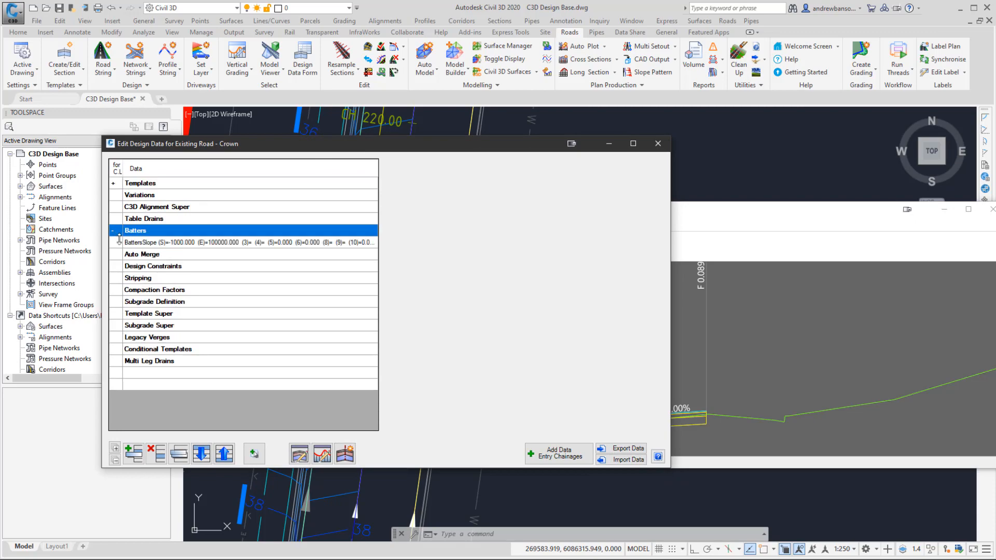
pyautogui.click(137, 244)
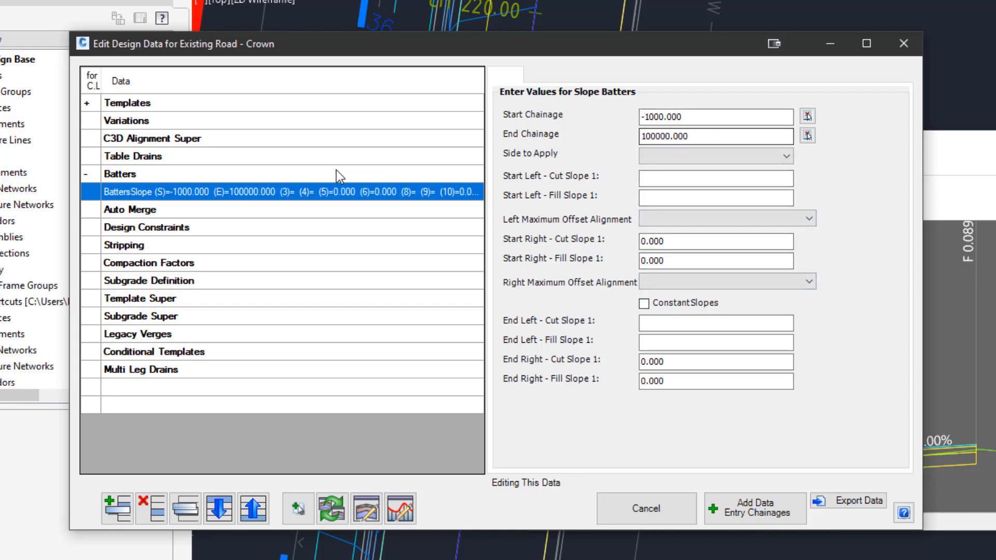
pyautogui.click(151, 508)
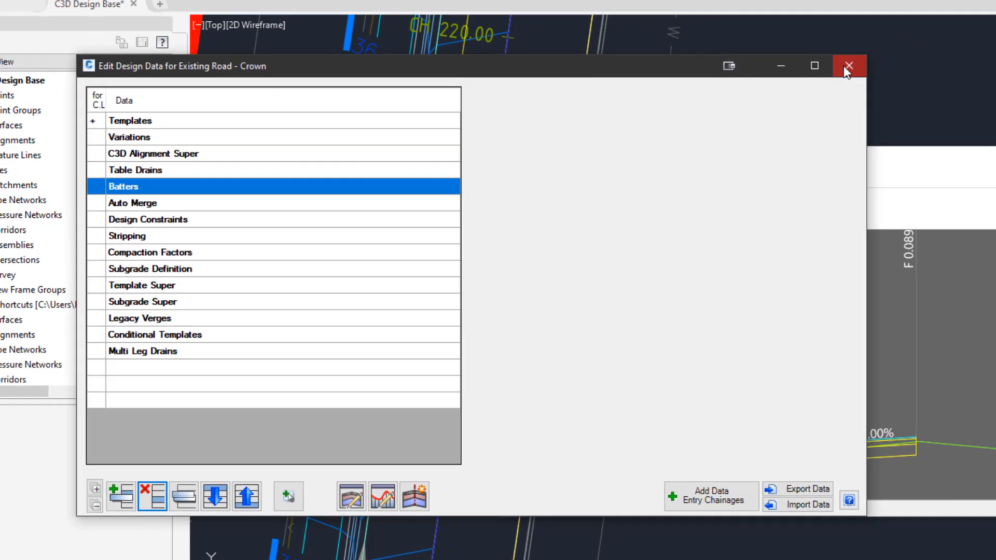
pyautogui.click(903, 43)
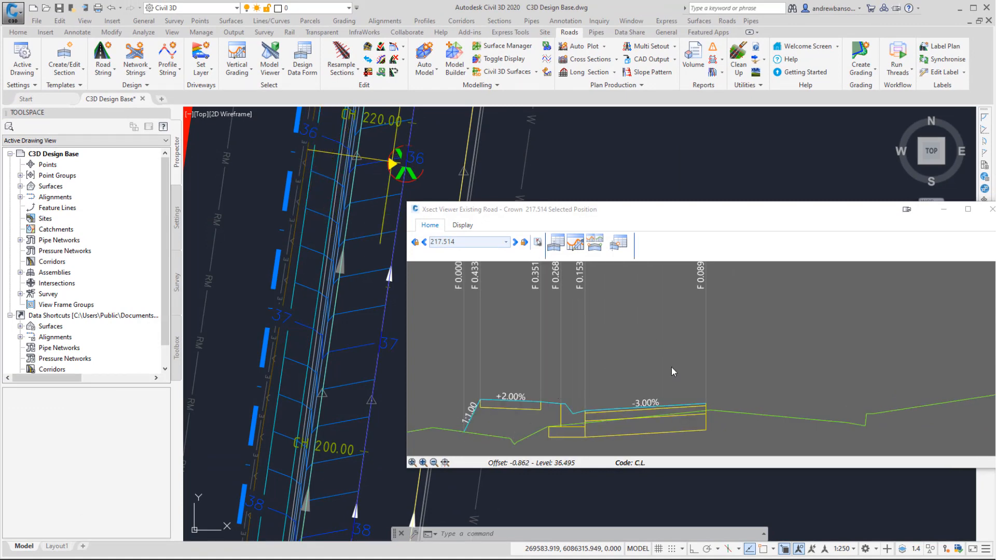
# Step through the Existing Road - Crown cross sections from chainage 217.514 to 250.000 to examine the batter and crossfall
pyautogui.moveTo(645, 212); pyautogui.dragTo(717, 197)
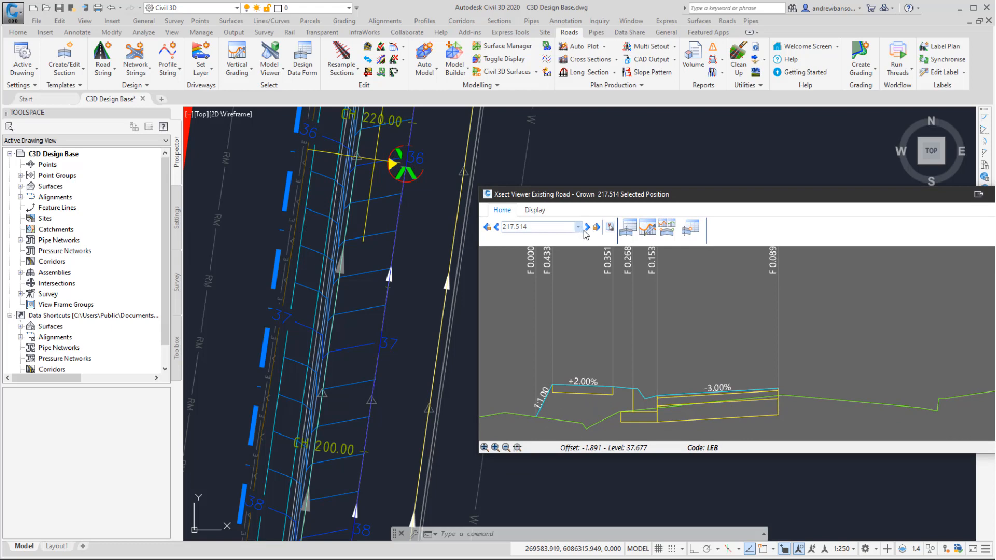
pyautogui.click(588, 227)
pyautogui.click(587, 227)
pyautogui.click(587, 228)
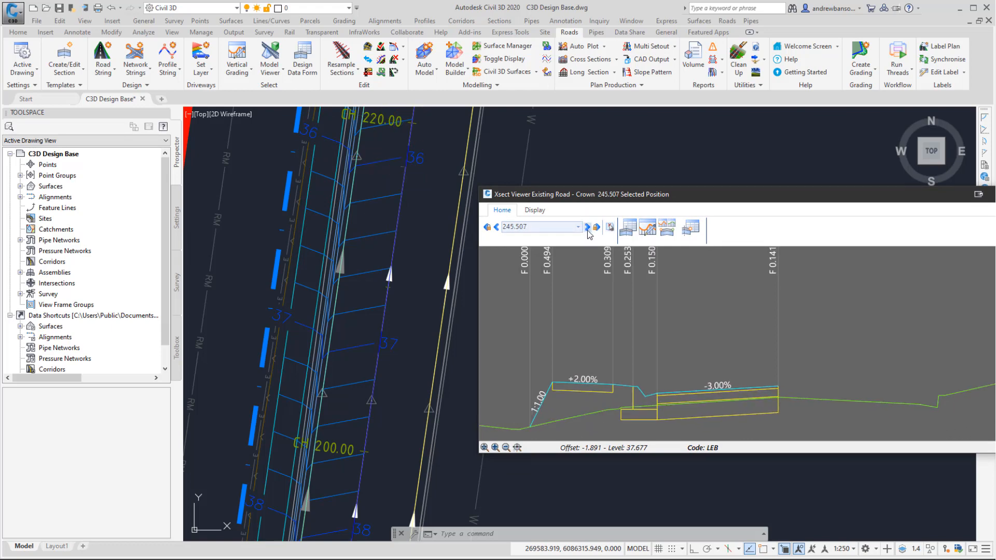
pyautogui.click(587, 227)
pyautogui.click(588, 227)
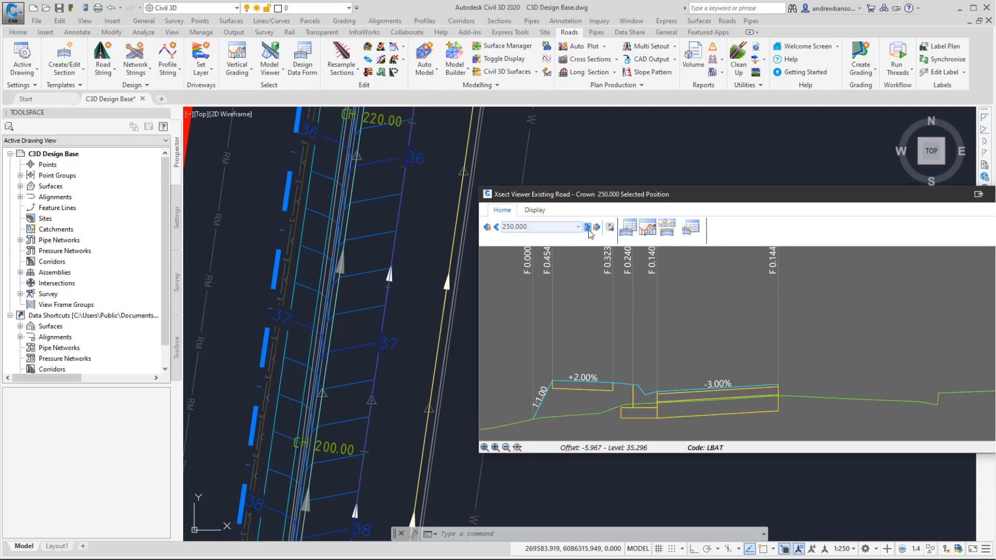
pyautogui.click(497, 227)
pyautogui.click(496, 227)
pyautogui.moveTo(573, 199); pyautogui.dragTo(601, 194)
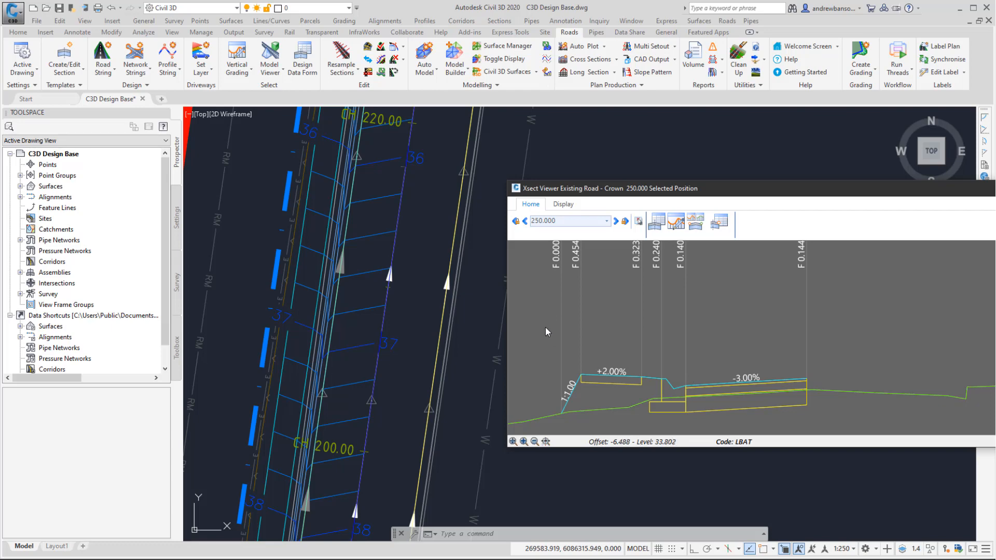
# Add a default cross section display object for all strings: String Level, NewLEB, from chainage 0 to 10000
pyautogui.click(563, 204)
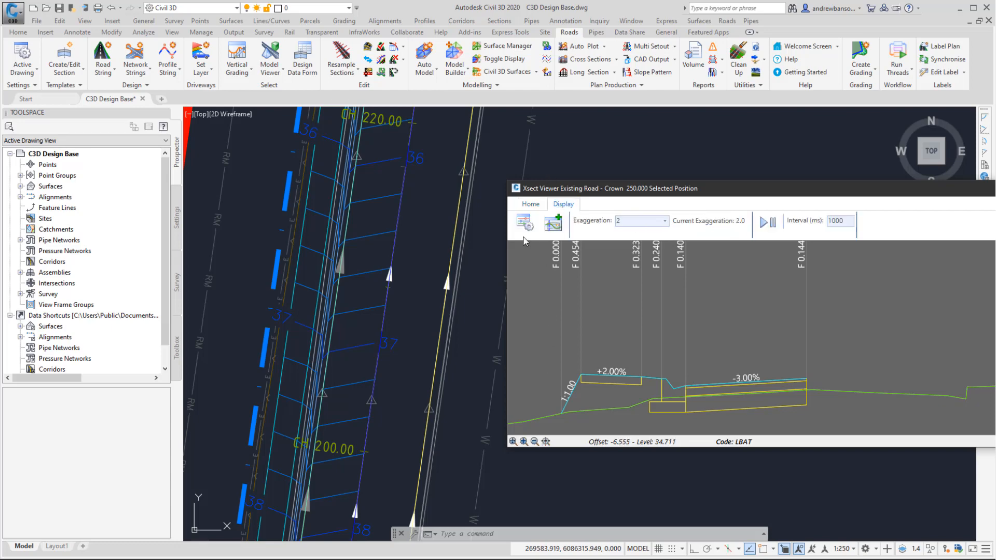
pyautogui.click(556, 230)
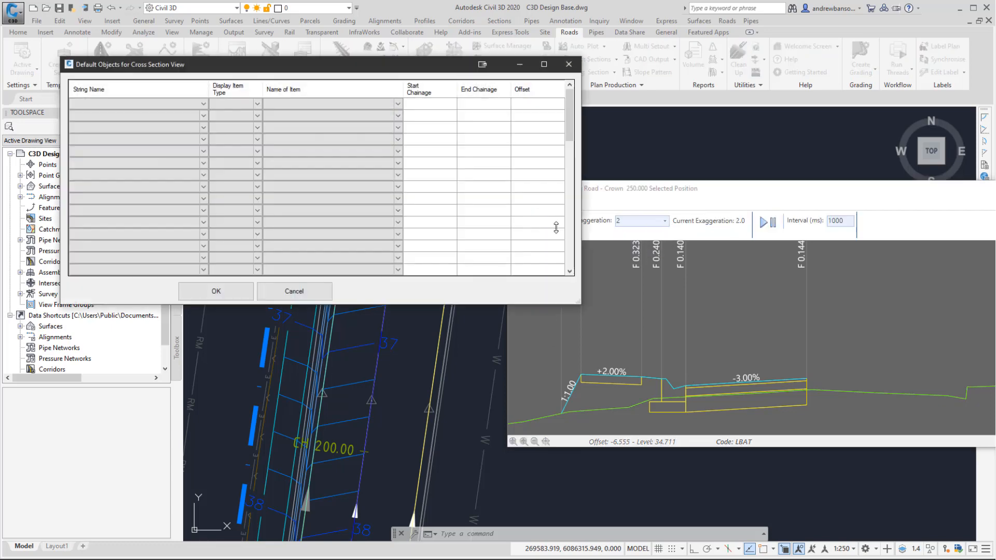
pyautogui.click(166, 103)
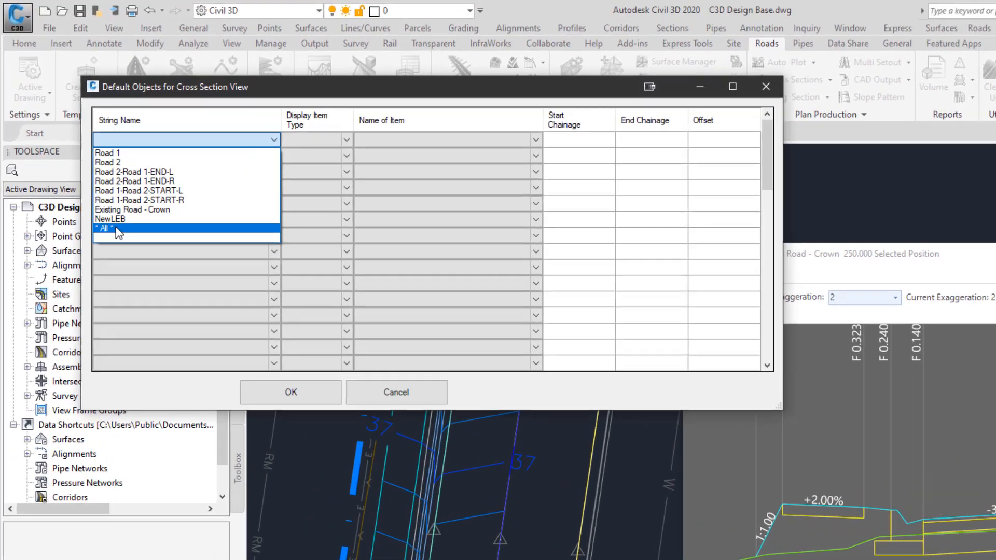
pyautogui.click(88, 159)
pyautogui.click(232, 104)
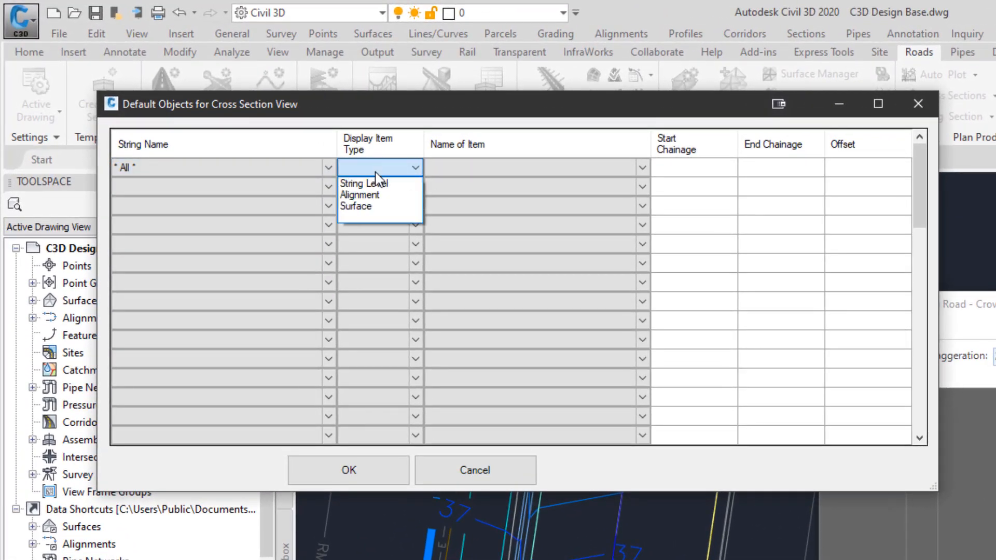
pyautogui.click(379, 185)
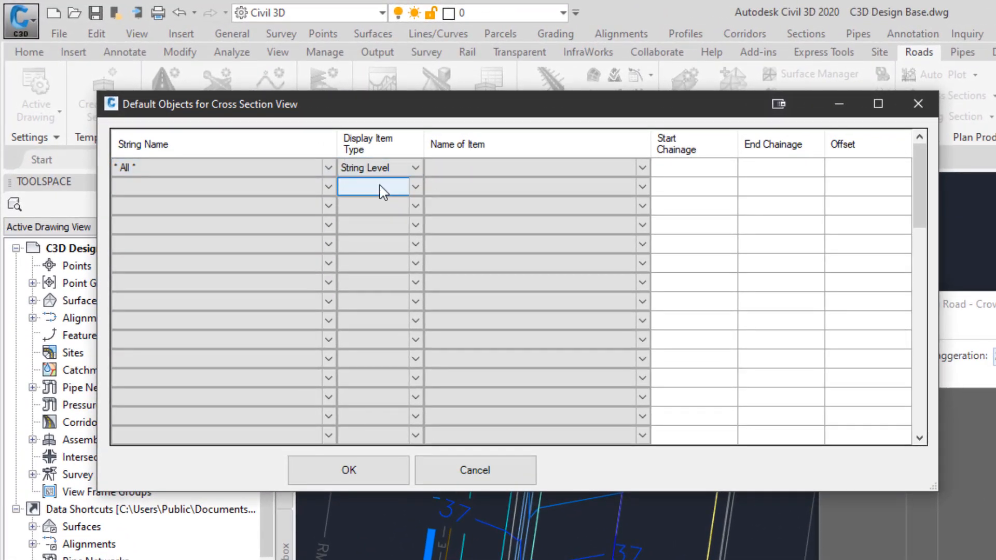
pyautogui.click(485, 171)
pyautogui.click(484, 172)
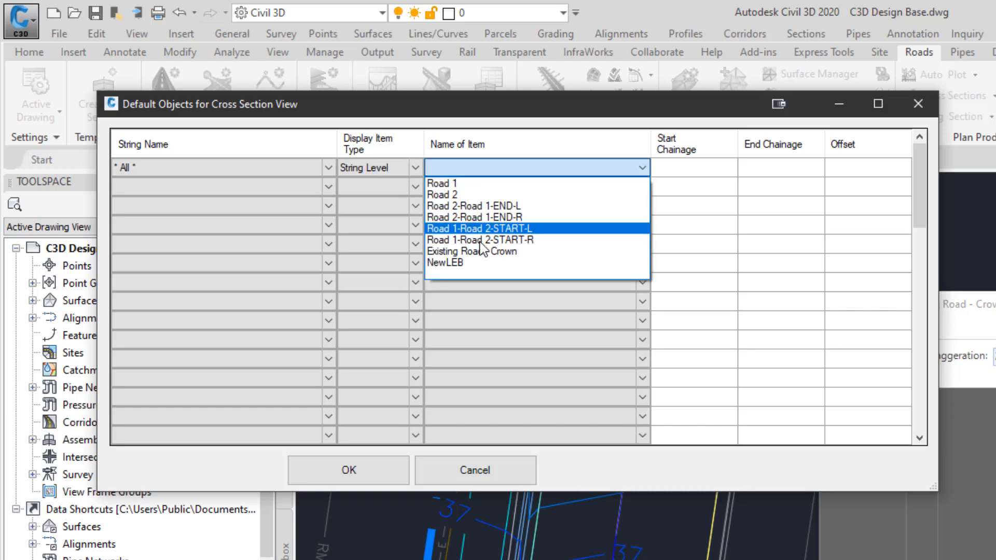
pyautogui.click(519, 273)
pyautogui.click(714, 173)
pyautogui.write('0')
pyautogui.click(784, 167)
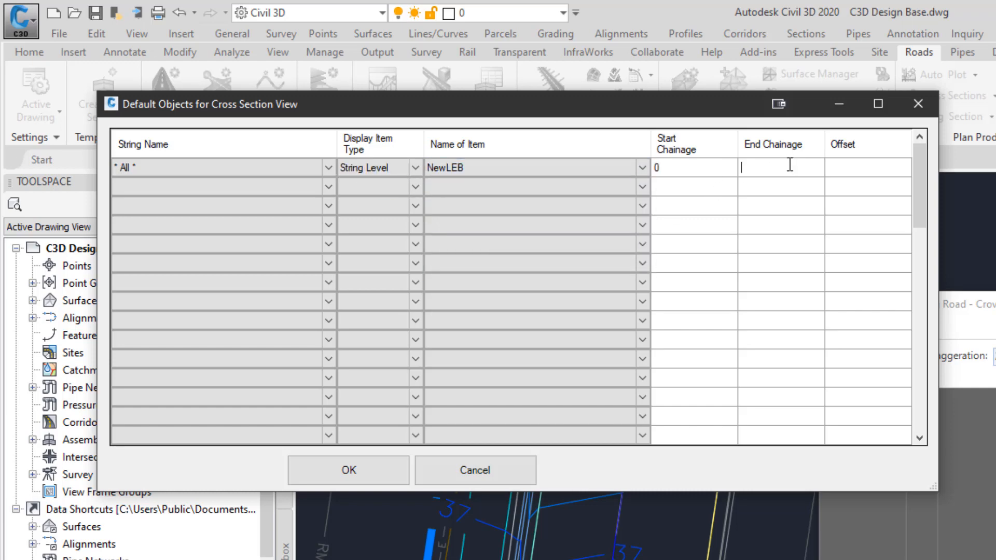
pyautogui.write('10000')
# Add a second default display object for all strings: Alignment, NewLEB, from chainage 0 to 10000, and apply the settings
pyautogui.click(223, 187)
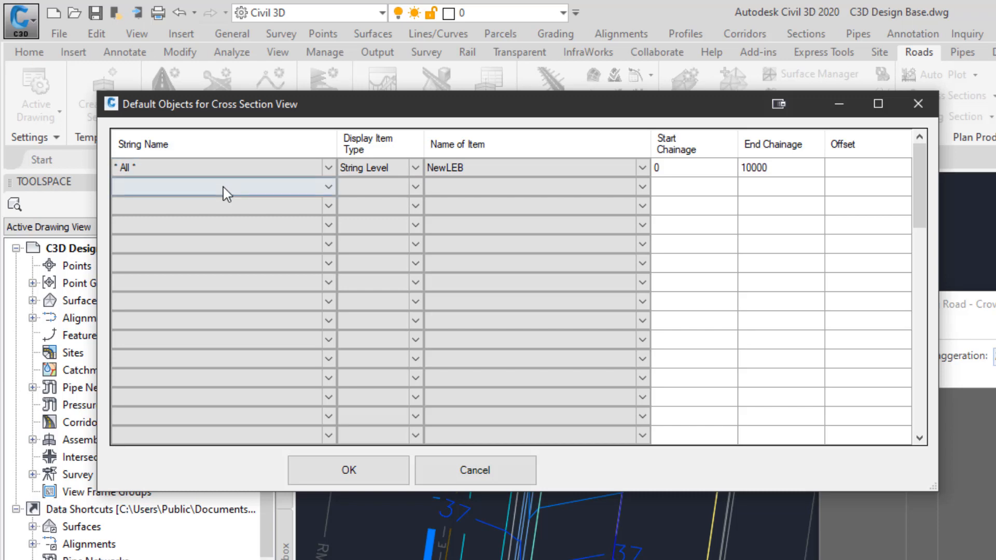
pyautogui.click(223, 187)
pyautogui.click(147, 292)
pyautogui.click(382, 187)
pyautogui.click(386, 189)
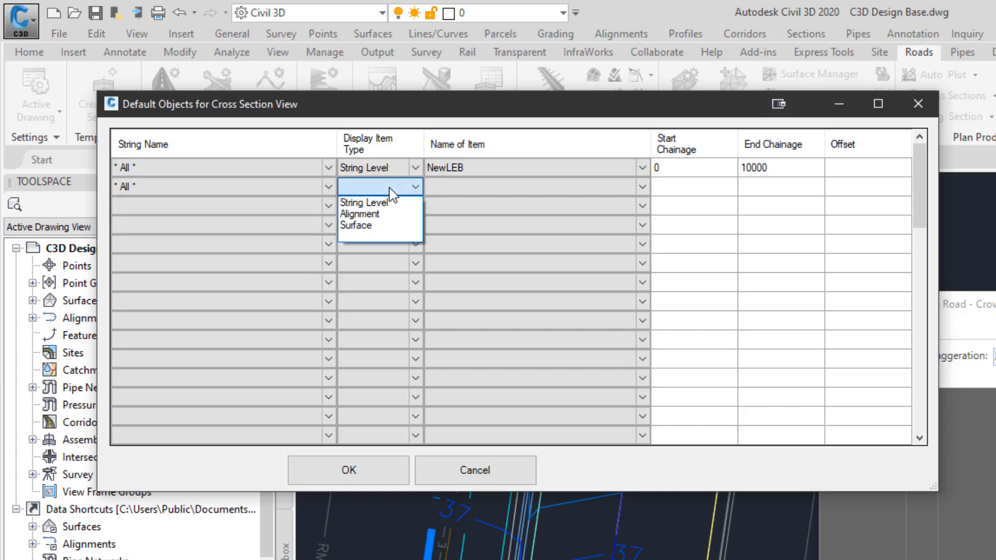
pyautogui.click(382, 214)
pyautogui.click(469, 188)
pyautogui.click(467, 186)
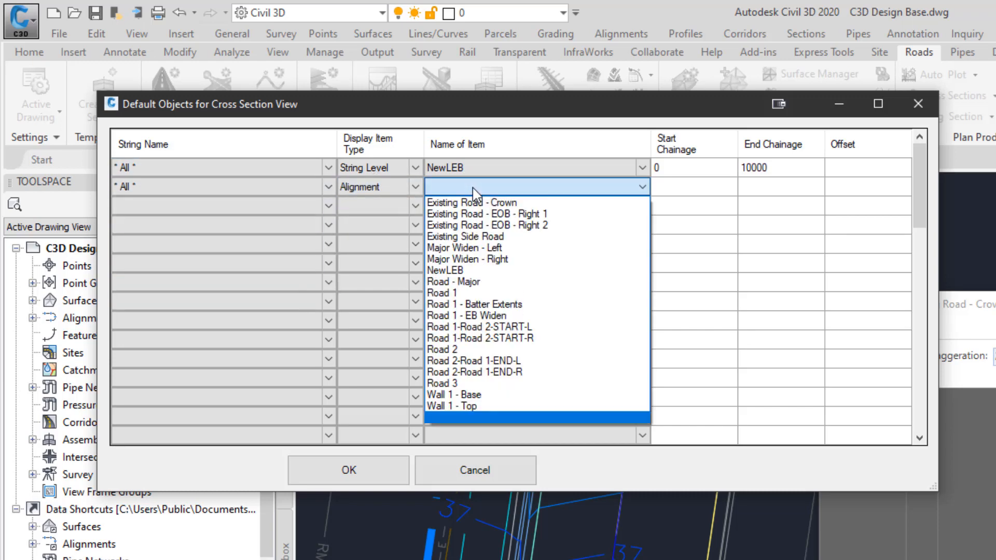
pyautogui.click(555, 268)
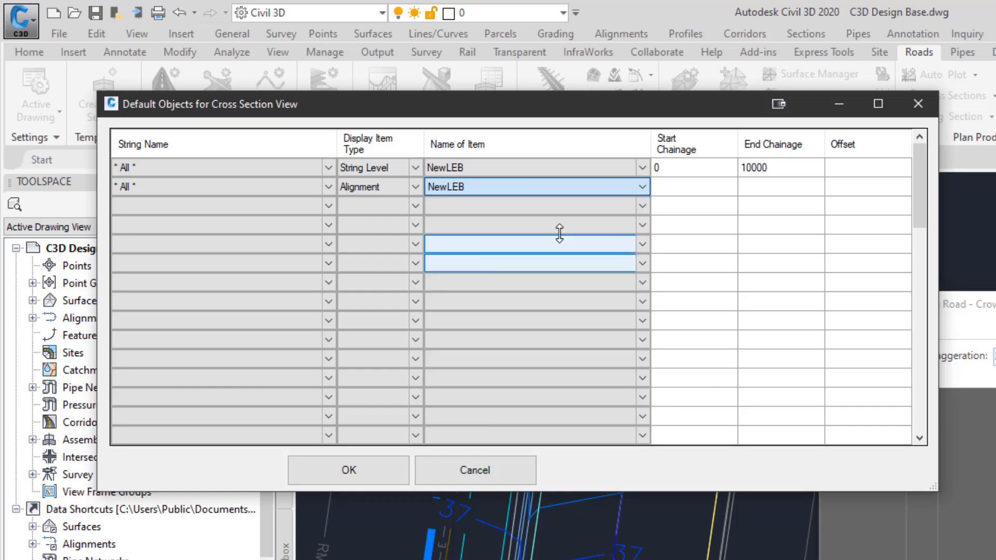
pyautogui.click(668, 192)
pyautogui.write('0')
pyautogui.click(802, 189)
pyautogui.write('5000')
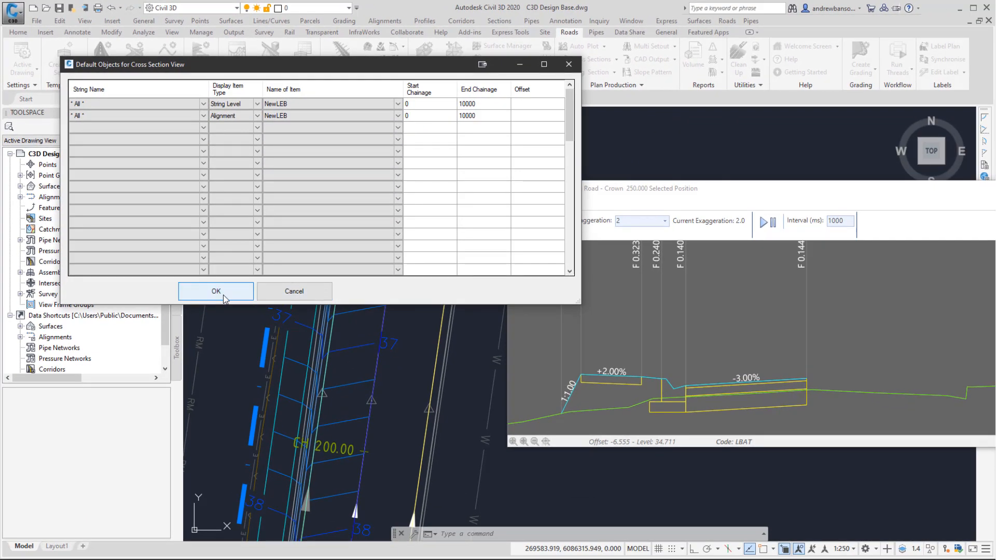
pyautogui.click(348, 470)
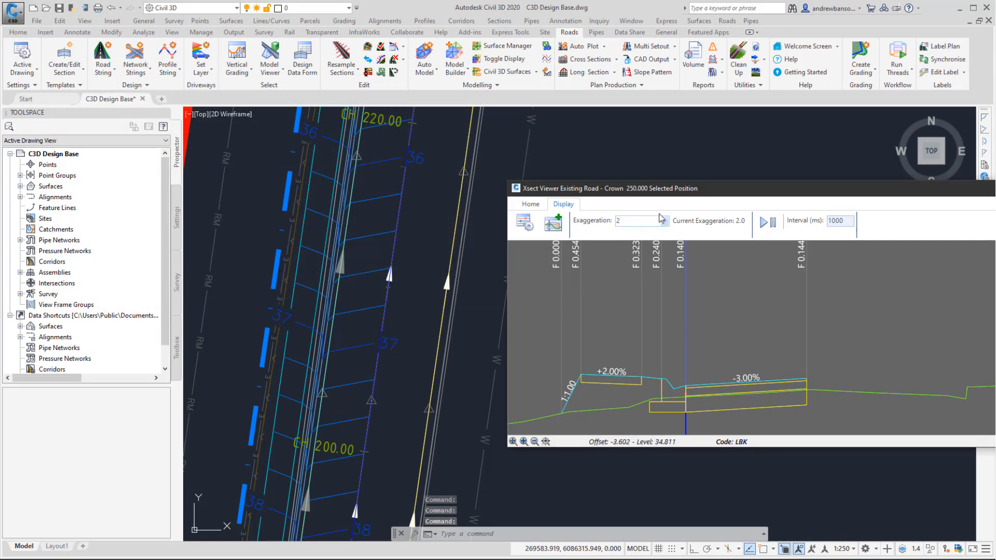
# Examine the NewLEB level and alignment markers against the LEB code in the cross section at chainage 250.000
pyautogui.moveTo(675, 197); pyautogui.dragTo(574, 187)
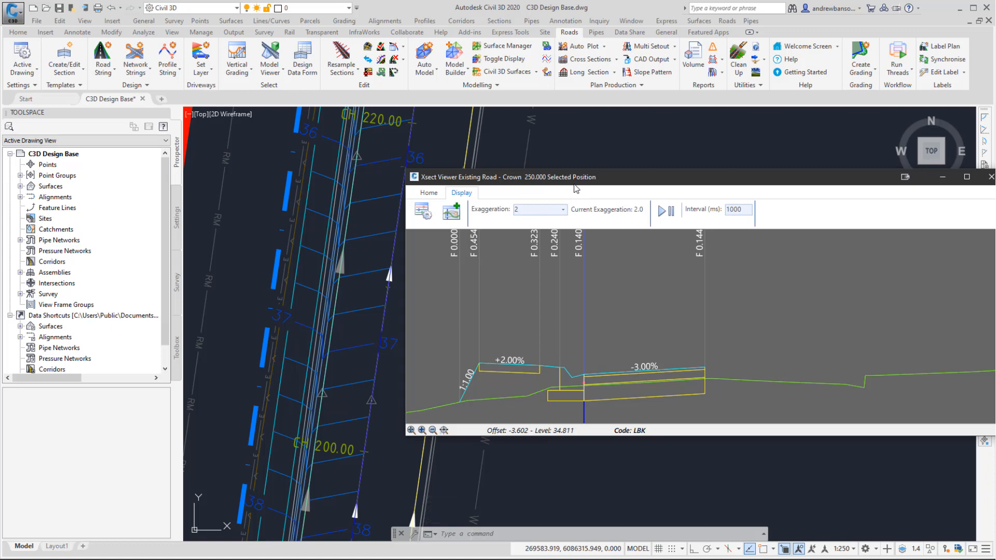
pyautogui.scroll(3, 575, 390)
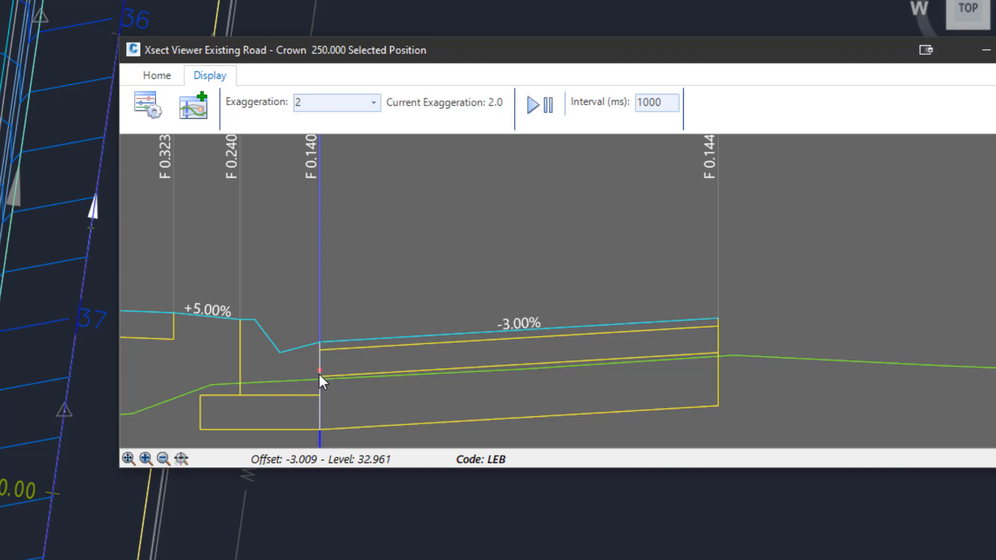
pyautogui.press('ctrl')
pyautogui.press('ctrl')
pyautogui.press('ctrl')
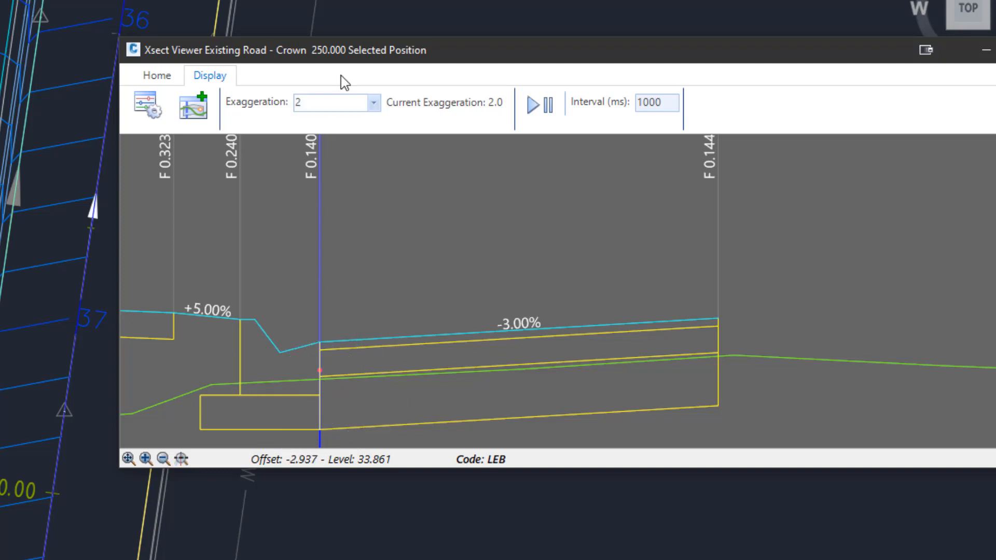
pyautogui.moveTo(341, 77); pyautogui.dragTo(311, 78)
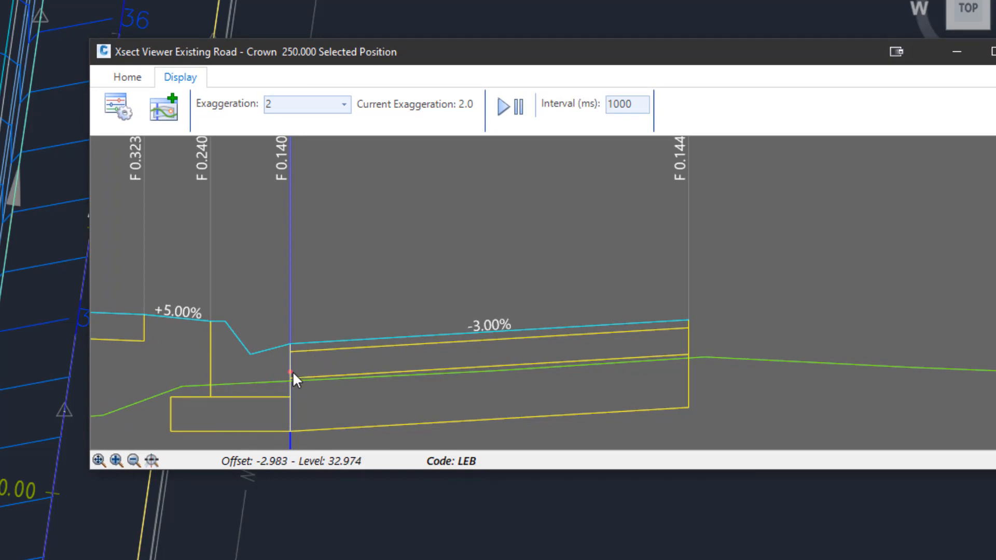
pyautogui.press('ctrl')
# Add a Match Code to String variation tying code LEB to string NewLEB with changeOffsetandLevel over chainages 0 to 428
pyautogui.rightClick(310, 349)
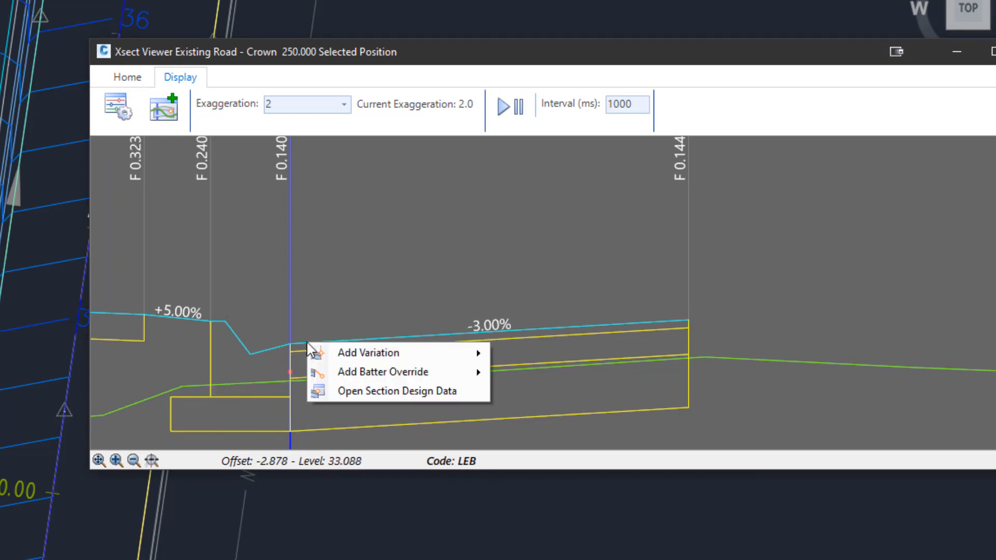
pyautogui.moveTo(376, 357)
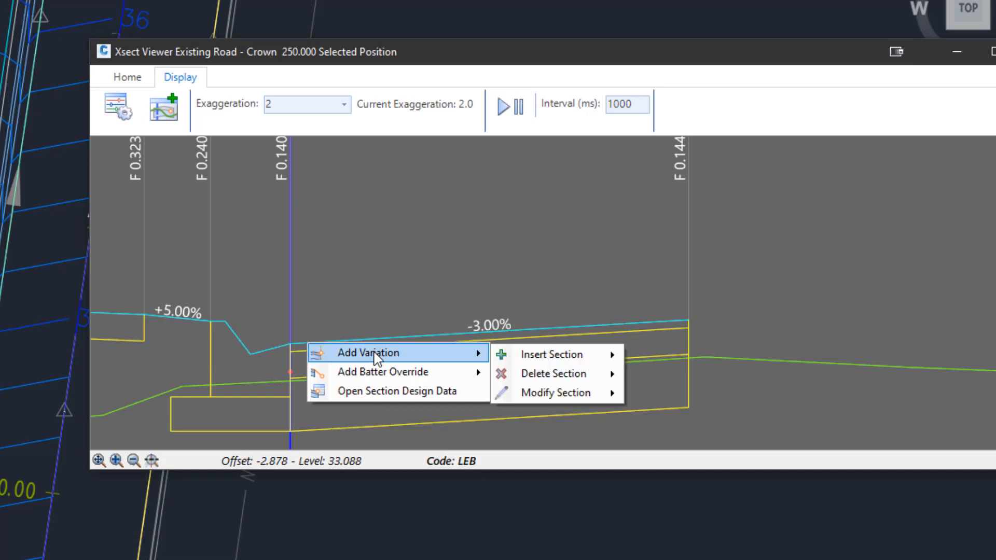
pyautogui.moveTo(577, 395)
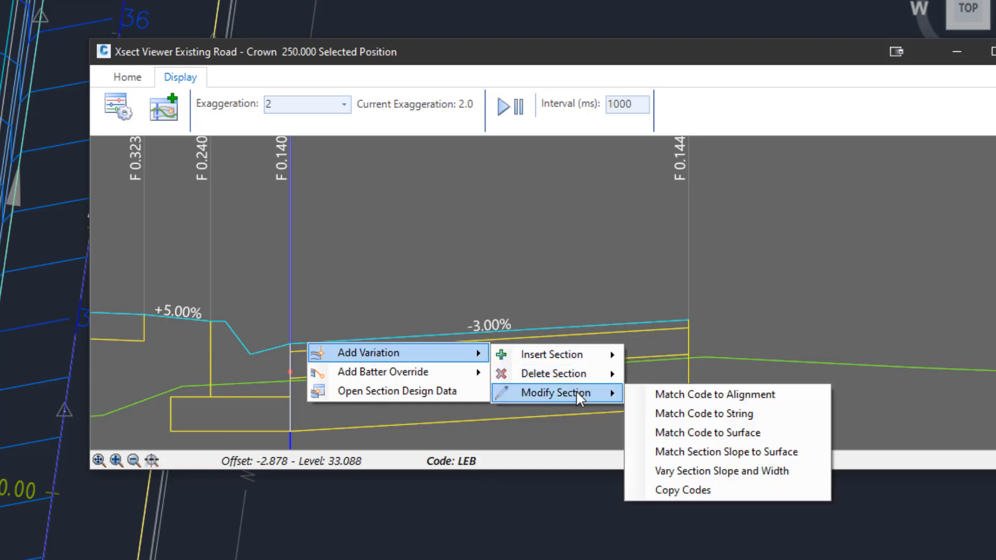
pyautogui.click(776, 418)
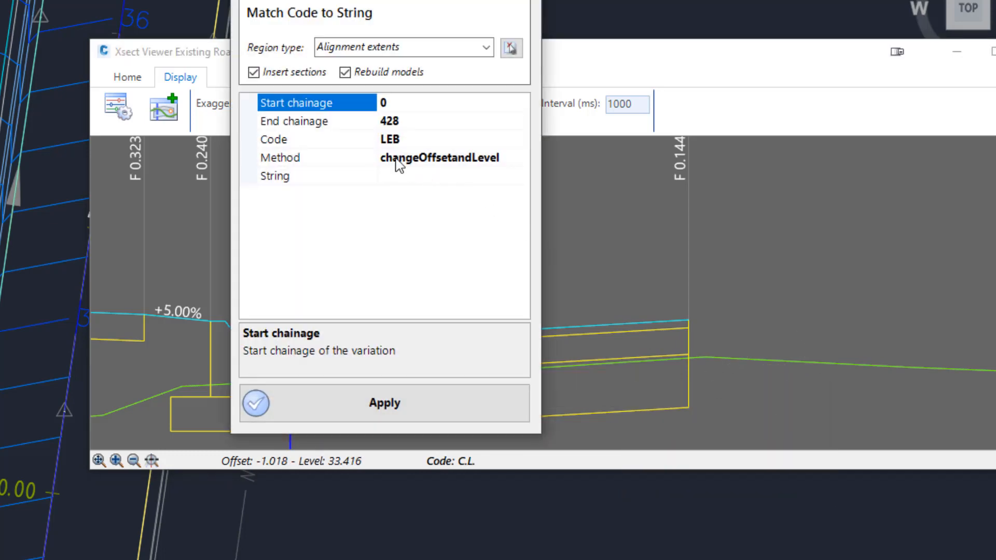
pyautogui.click(478, 158)
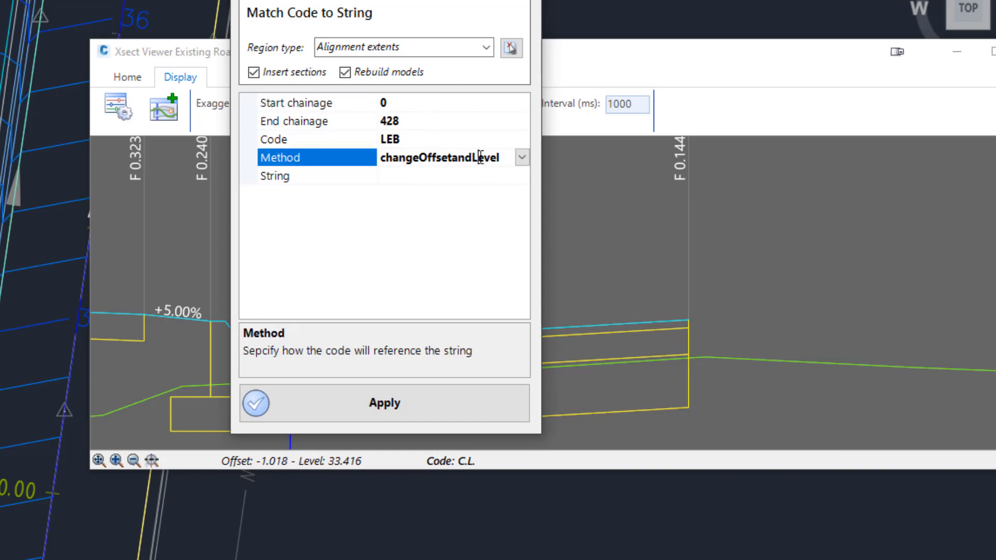
pyautogui.click(522, 157)
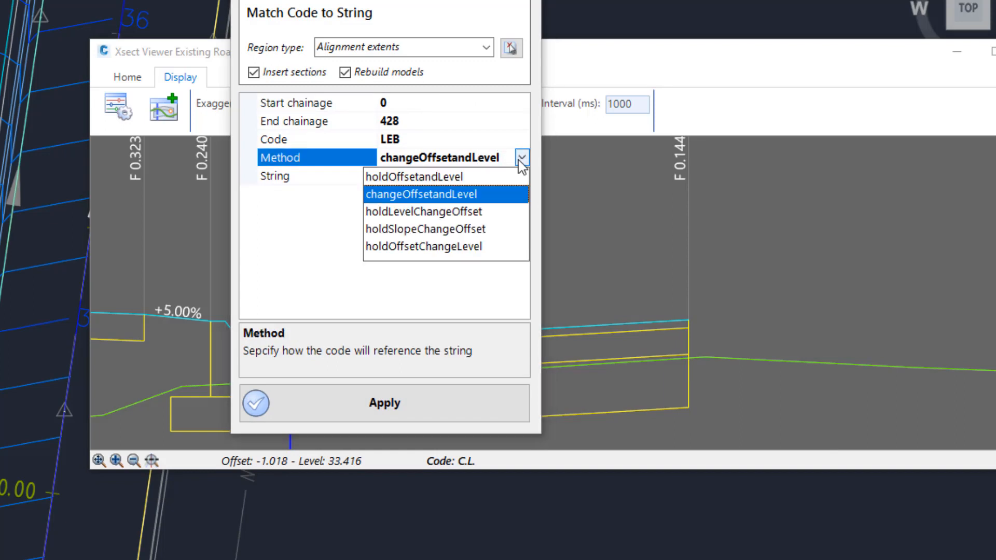
pyautogui.click(412, 195)
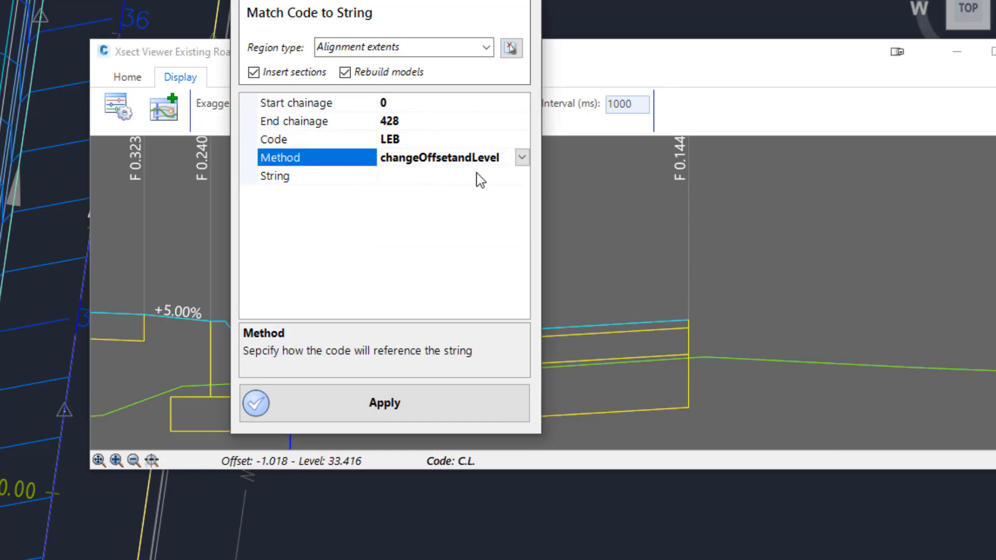
pyautogui.click(526, 180)
pyautogui.click(522, 176)
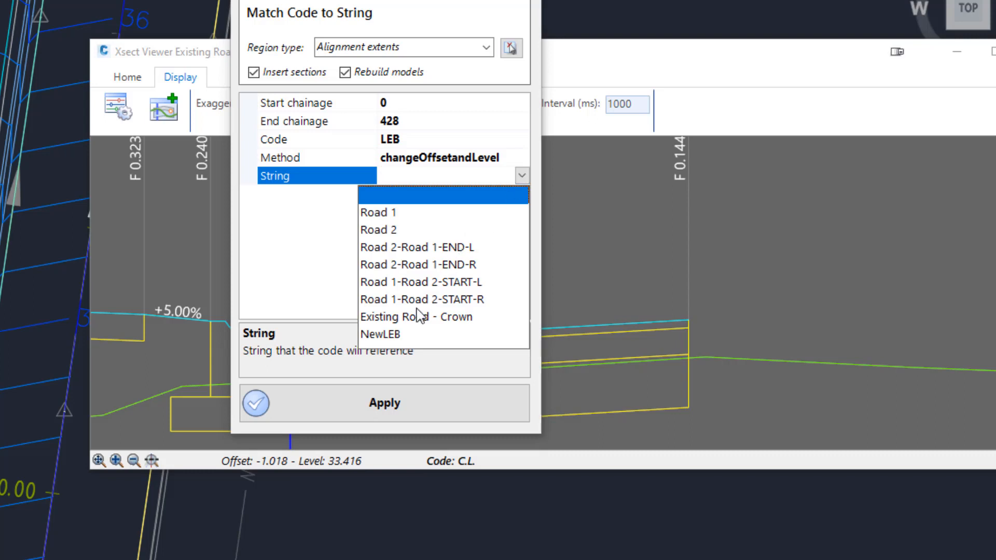
pyautogui.click(402, 335)
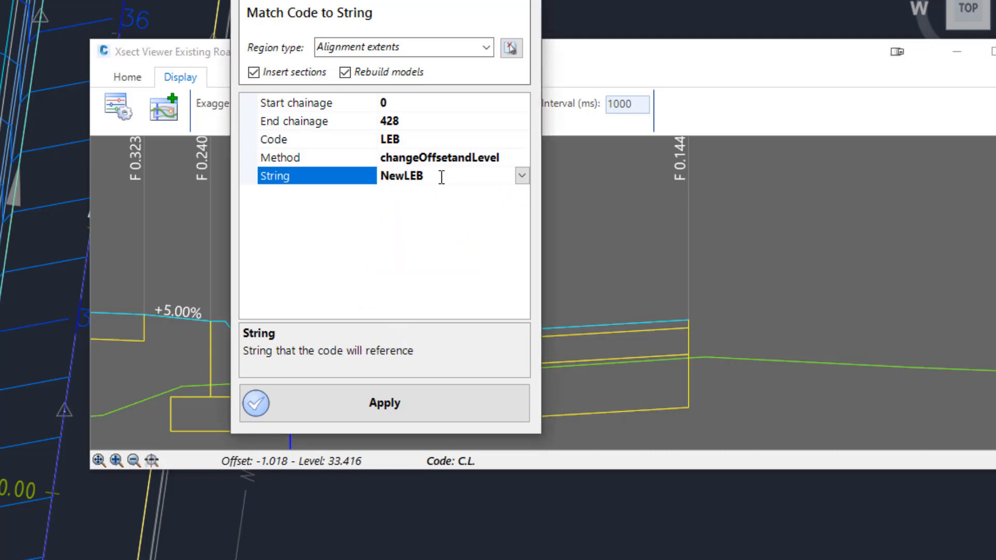
pyautogui.click(448, 401)
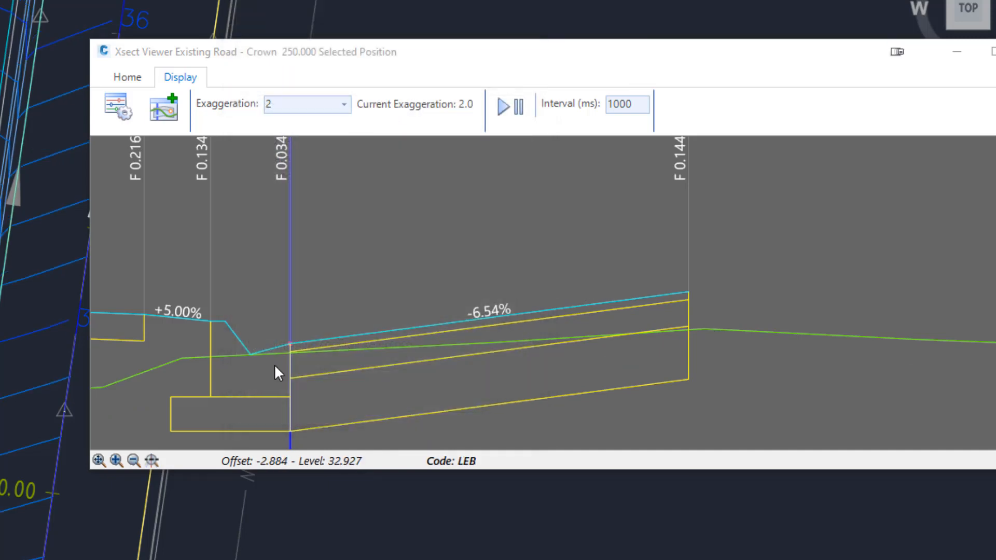
# Open the NewLEB vertical grading window and arrange it side by side with the cross section viewer
pyautogui.moveTo(338, 53); pyautogui.dragTo(479, 135)
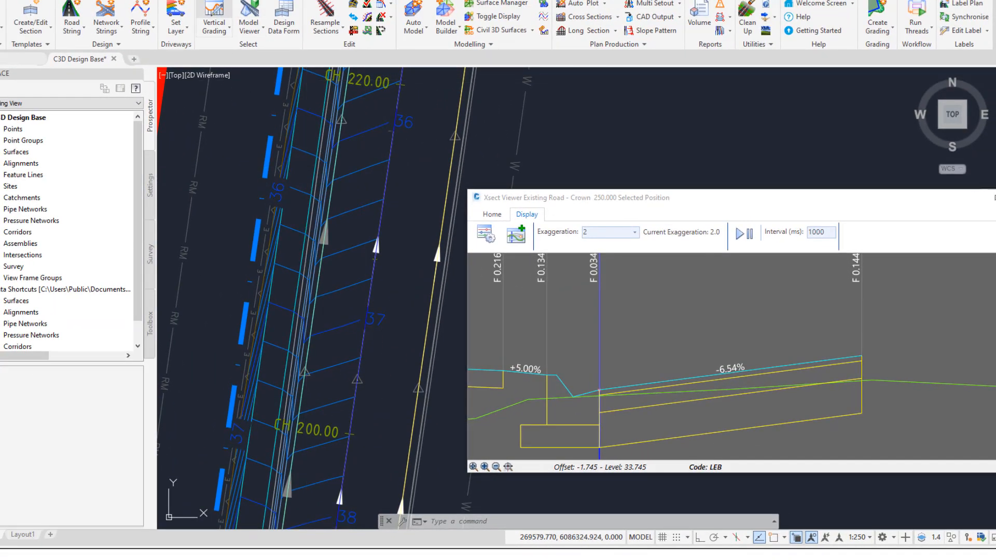
pyautogui.click(222, 12)
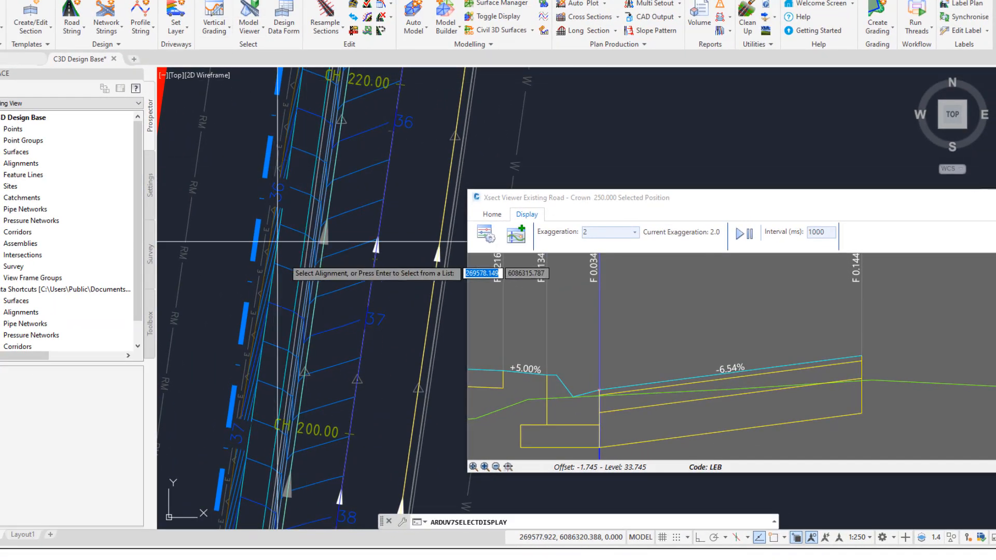
pyautogui.click(320, 274)
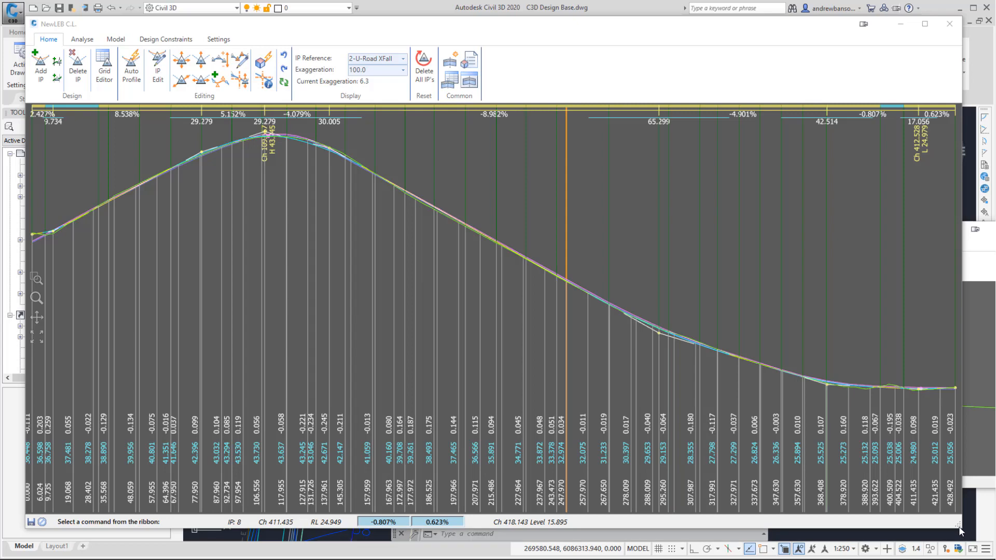
pyautogui.moveTo(960, 530)
pyautogui.mouseDown()
pyautogui.moveTo(756, 479)
pyautogui.moveTo(460, 452)
pyautogui.moveTo(459, 473)
pyautogui.mouseUp()
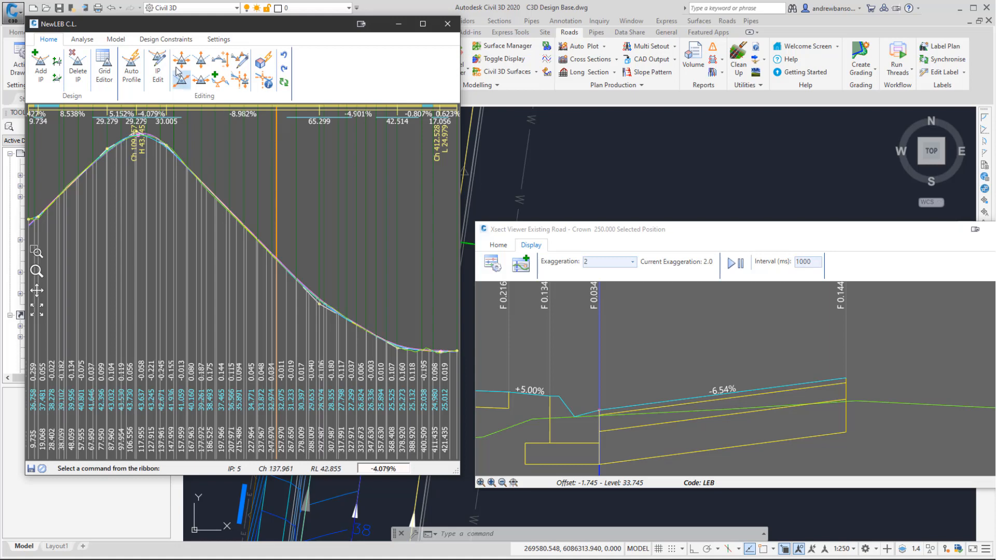
# Move the NewLEB IP at chainage 290.937 vertically to about RL 29.37
pyautogui.click(200, 60)
pyautogui.click(321, 306)
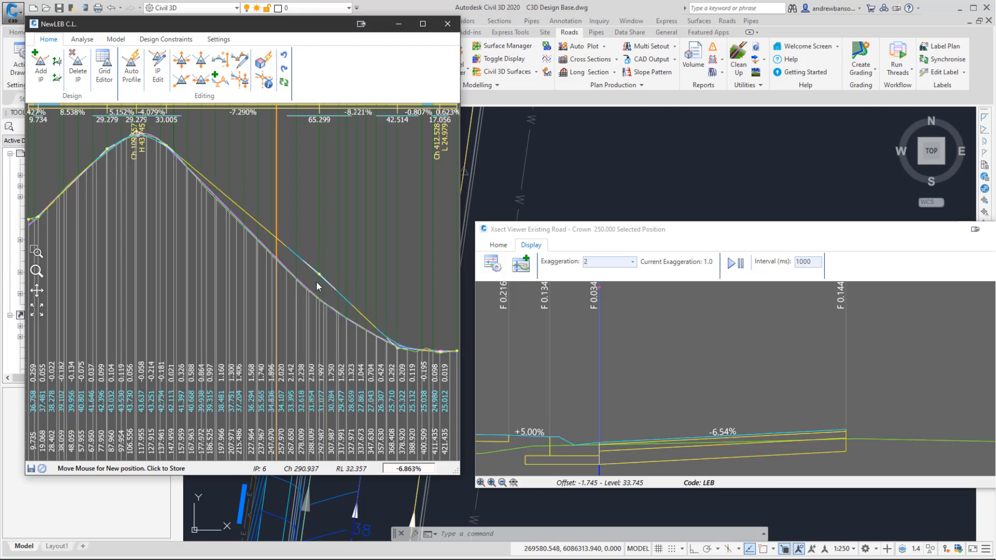
pyautogui.click(310, 305)
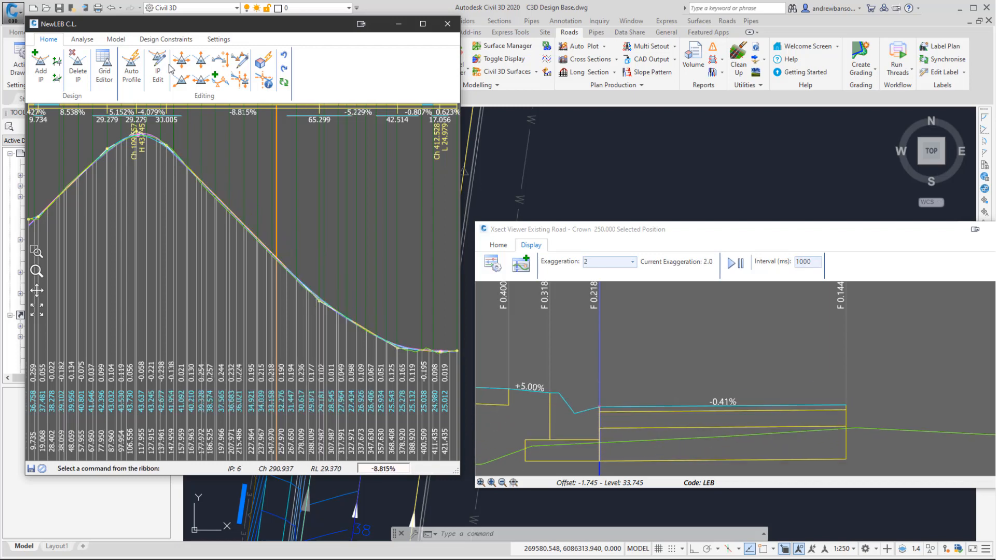
# Raise the NewLEB IP at chainage 290.937 vertically to about RL 31.24
pyautogui.click(200, 60)
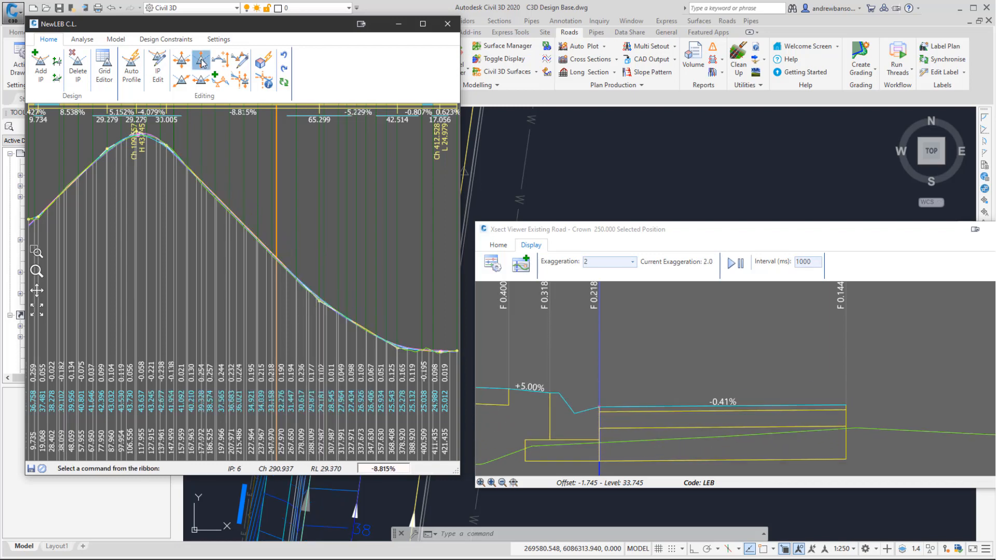
pyautogui.click(318, 300)
pyautogui.click(320, 280)
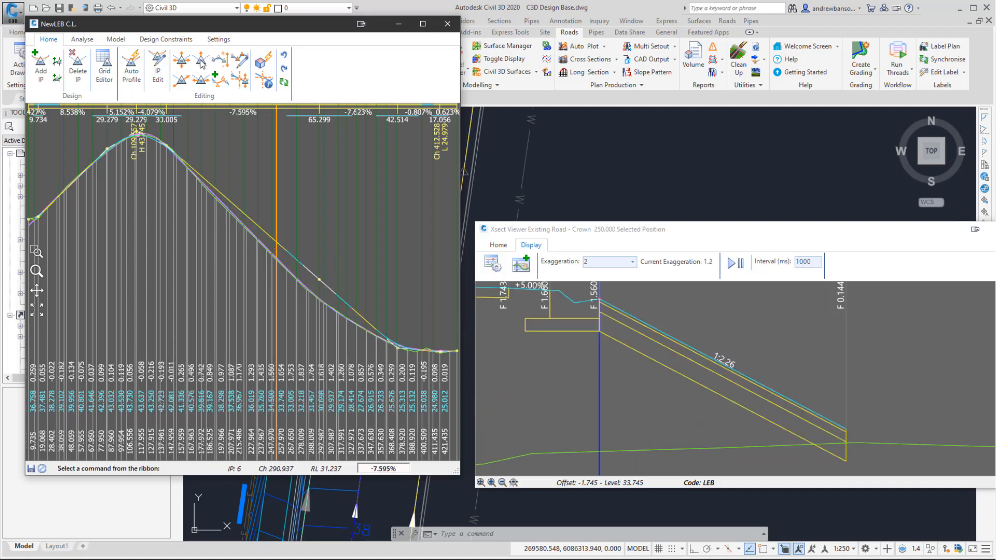
# Lower the NewLEB IP at chainage 290.937 vertically to about RL 29.37
pyautogui.click(201, 62)
pyautogui.click(319, 284)
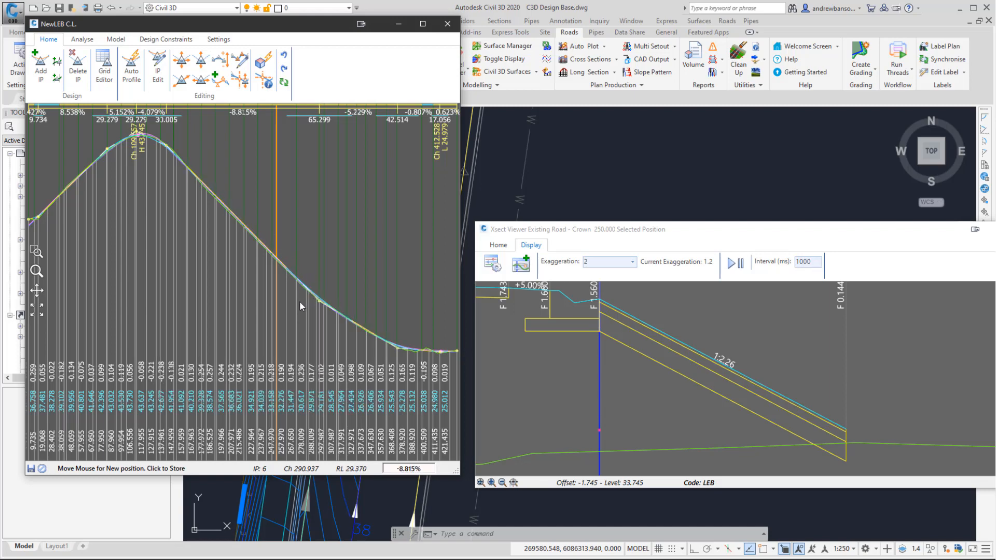
pyautogui.click(299, 302)
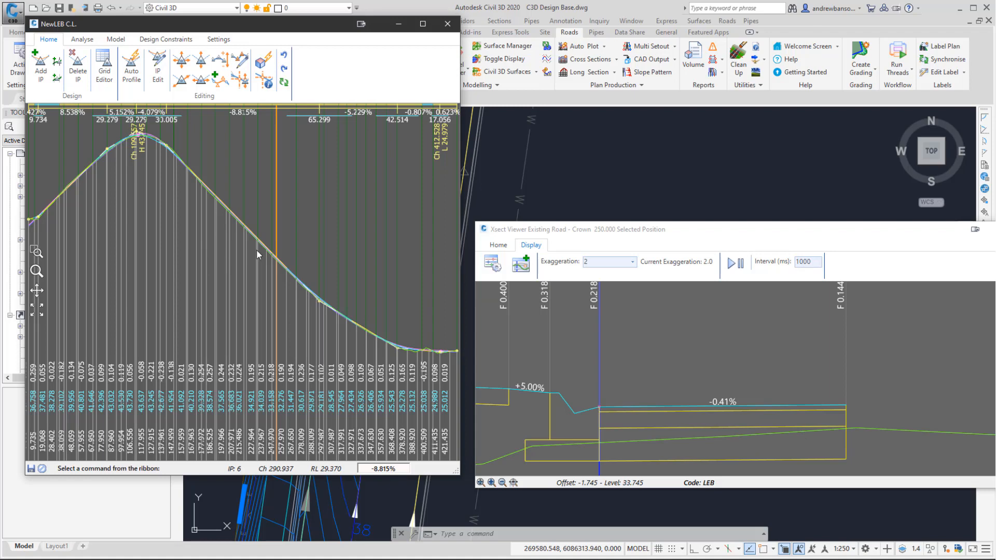
# Lower the NewLEB IP at chainage 290.937 vertically to about RL 29.18 and close the vertical grading window
pyautogui.scroll(3, 256, 250)
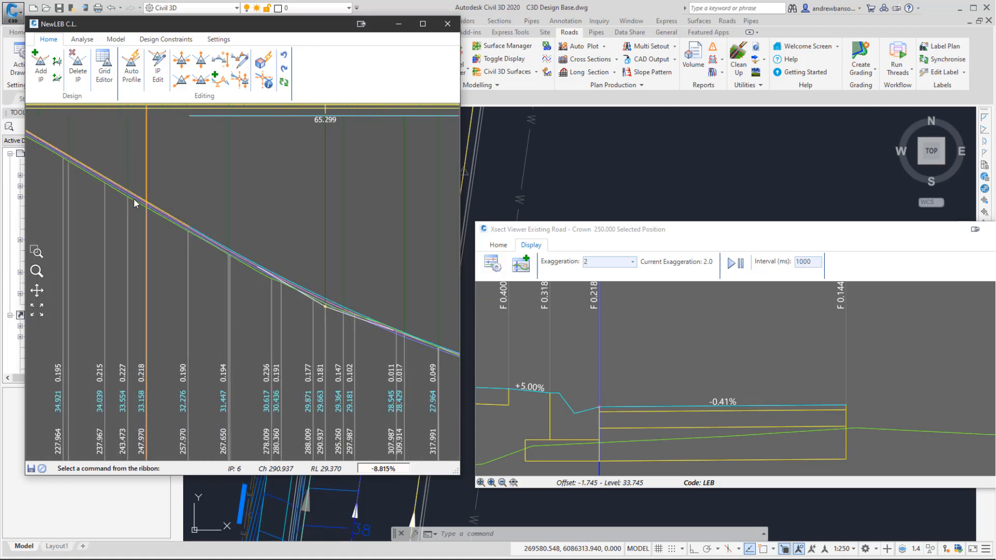
pyautogui.click(201, 60)
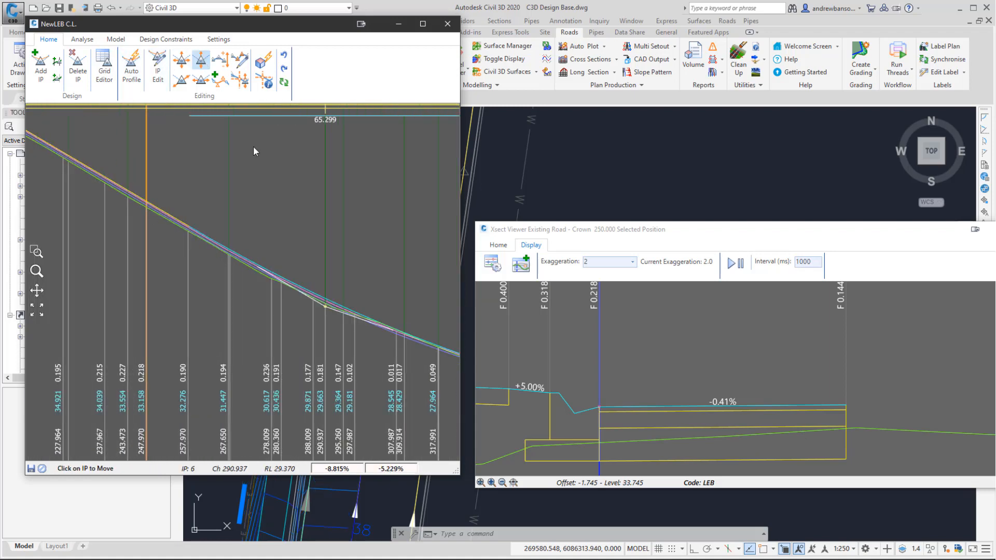
pyautogui.click(322, 306)
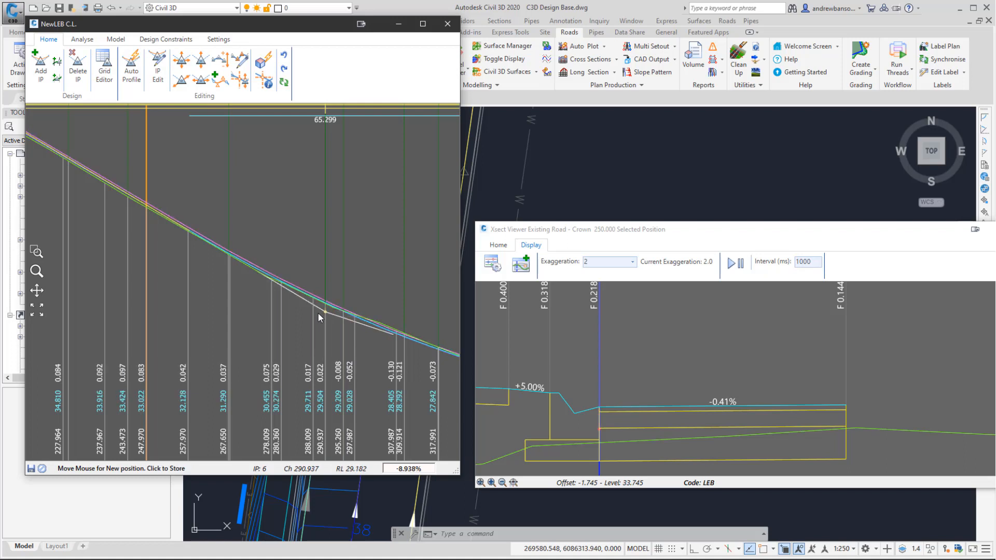
pyautogui.click(319, 314)
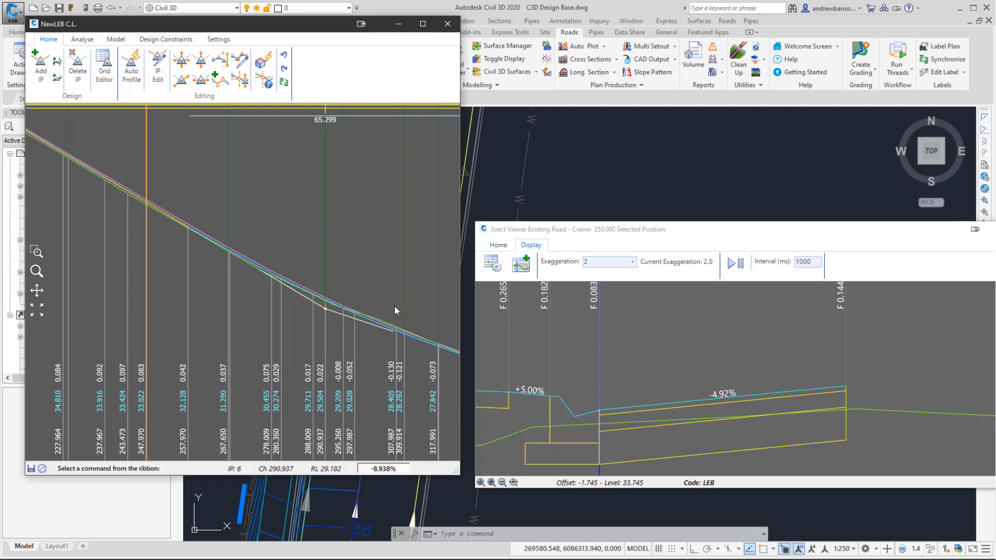
pyautogui.click(448, 24)
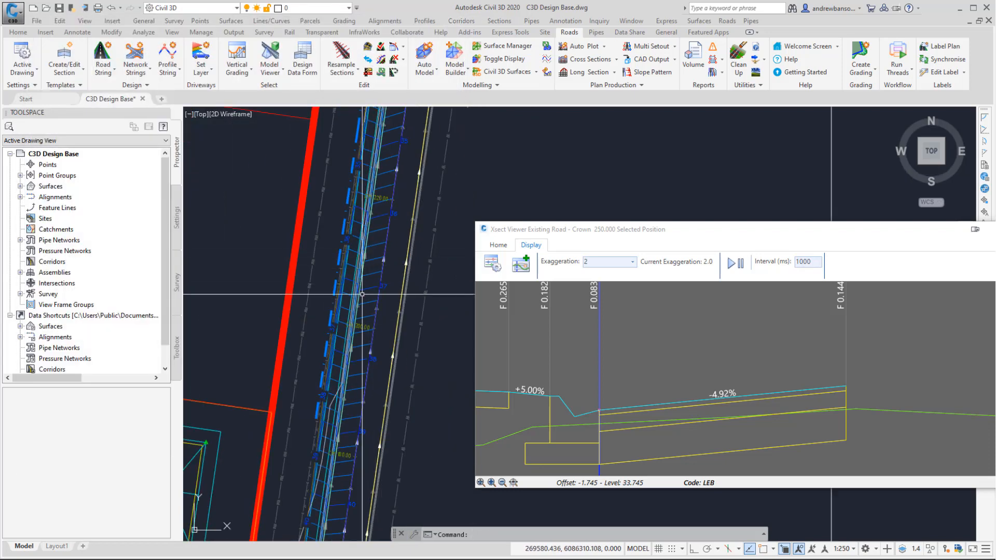
pyautogui.scroll(-3, 362, 294)
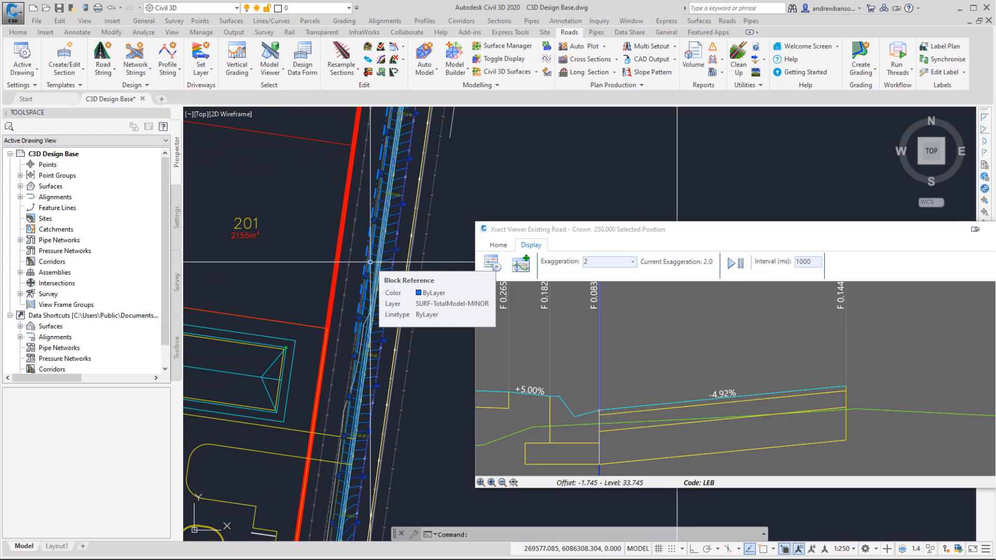
pyautogui.scroll(-2, 400, 310)
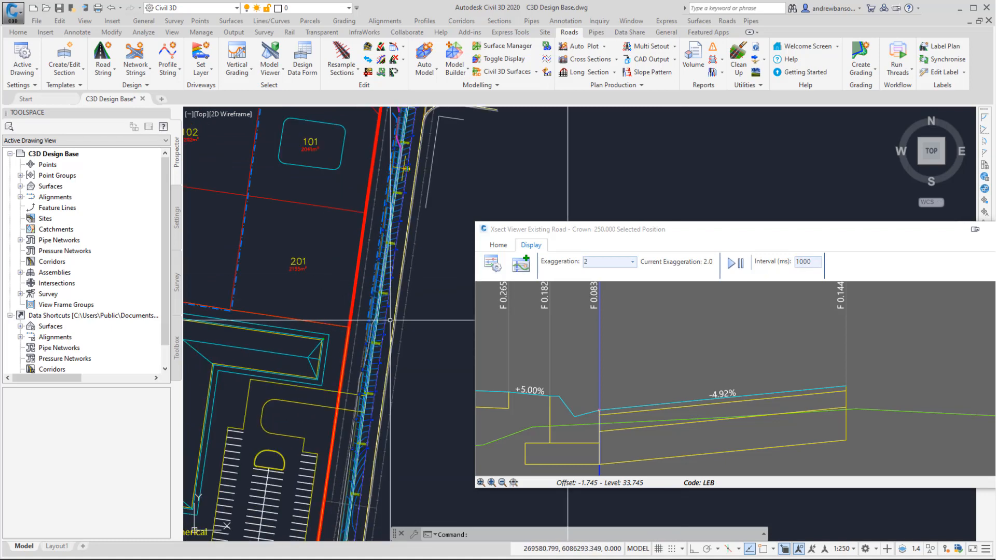
pyautogui.moveTo(407, 306); pyautogui.dragTo(398, 320, button='middle')
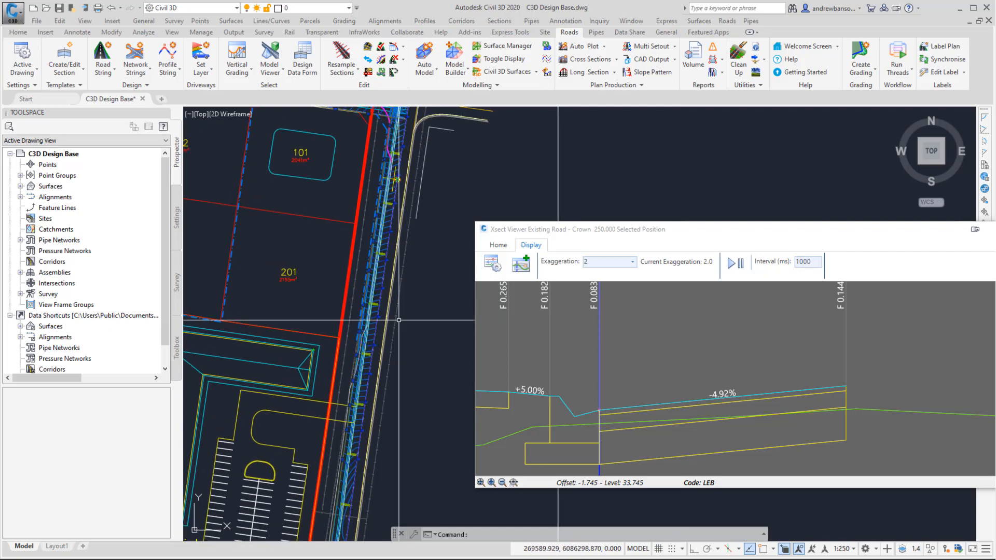
pyautogui.scroll(4, 398, 320)
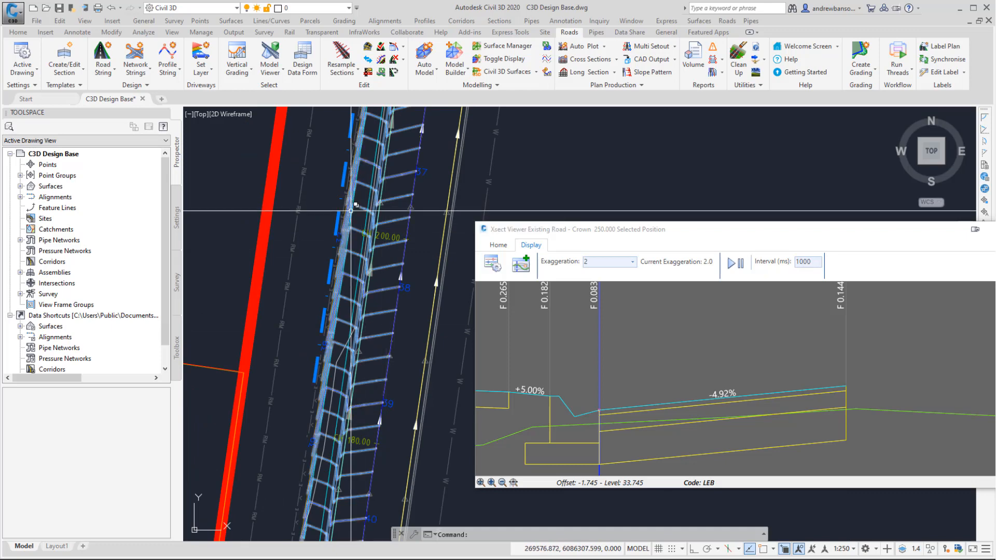
pyautogui.click(209, 77)
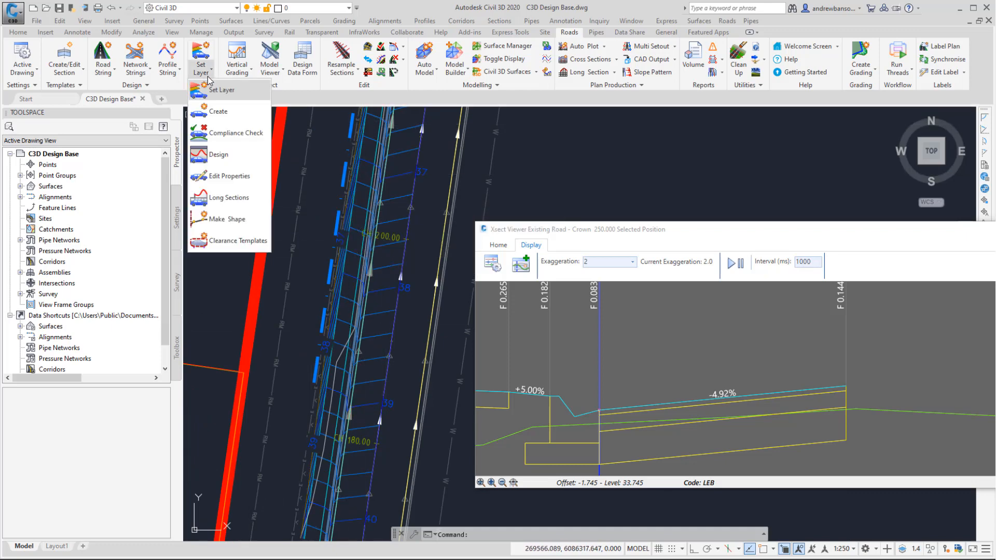
pyautogui.click(350, 98)
# In the cross section viewer, start an Insert Section and Interpolate Level variation before code LEB with new code LSAW
pyautogui.moveTo(609, 233); pyautogui.dragTo(484, 237)
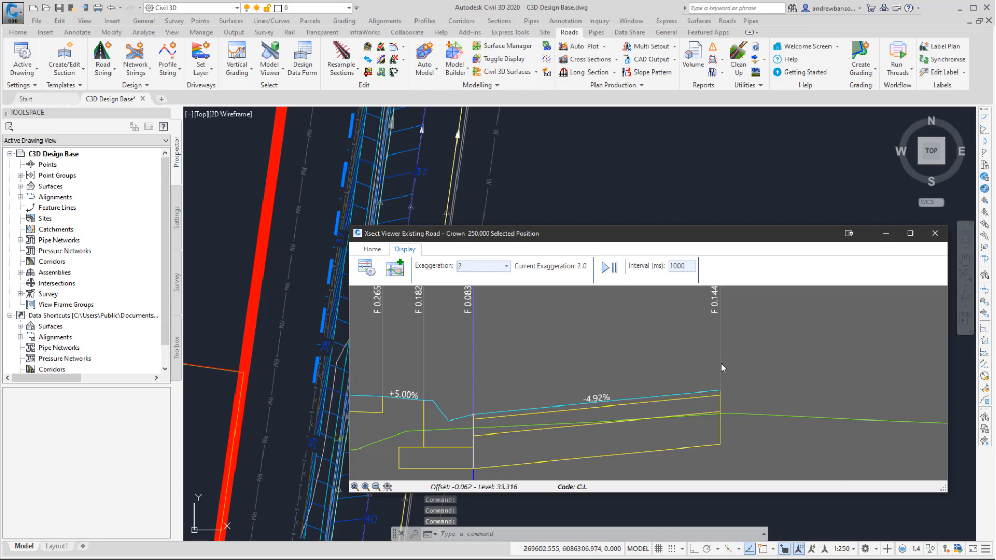
pyautogui.press('ctrl')
pyautogui.press('ctrl')
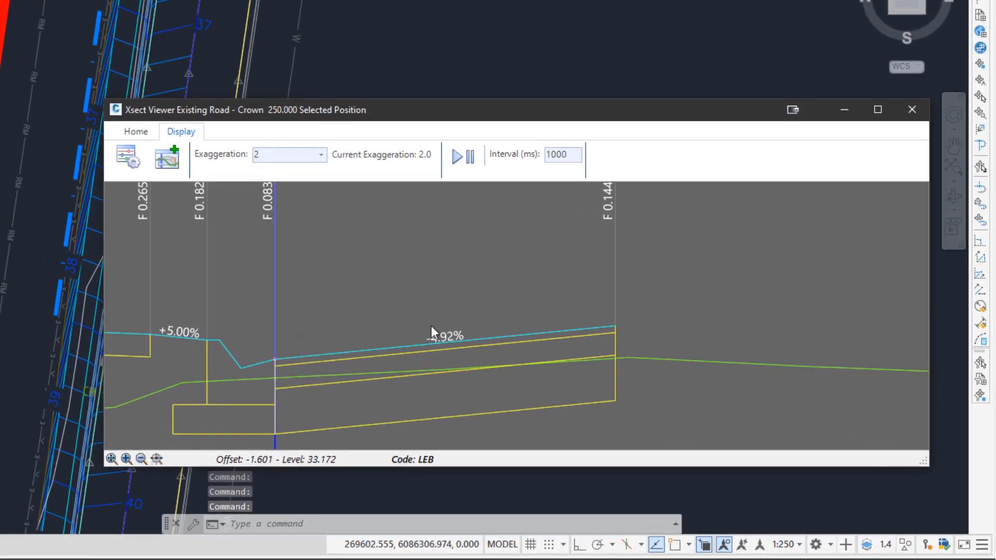
pyautogui.rightClick(431, 326)
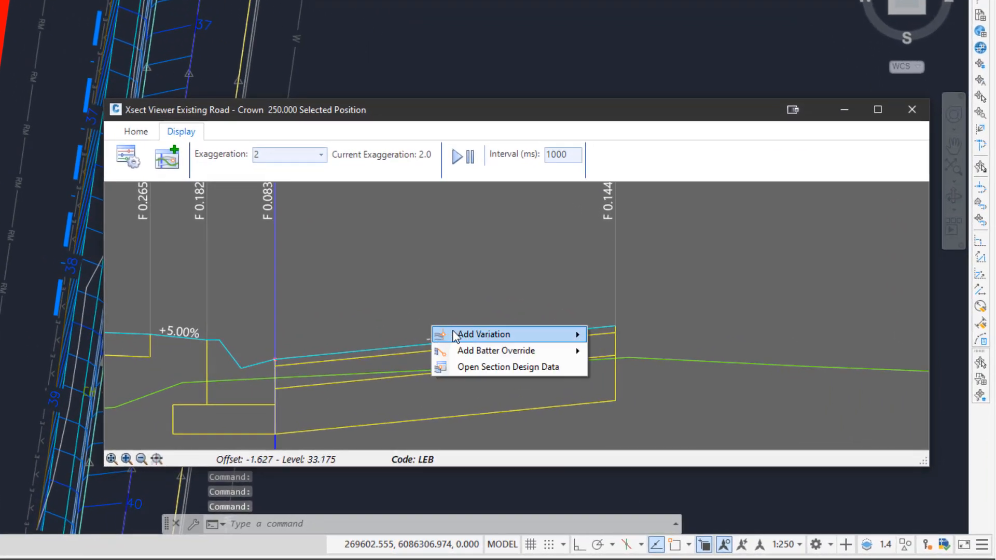
pyautogui.moveTo(535, 334)
pyautogui.moveTo(657, 338)
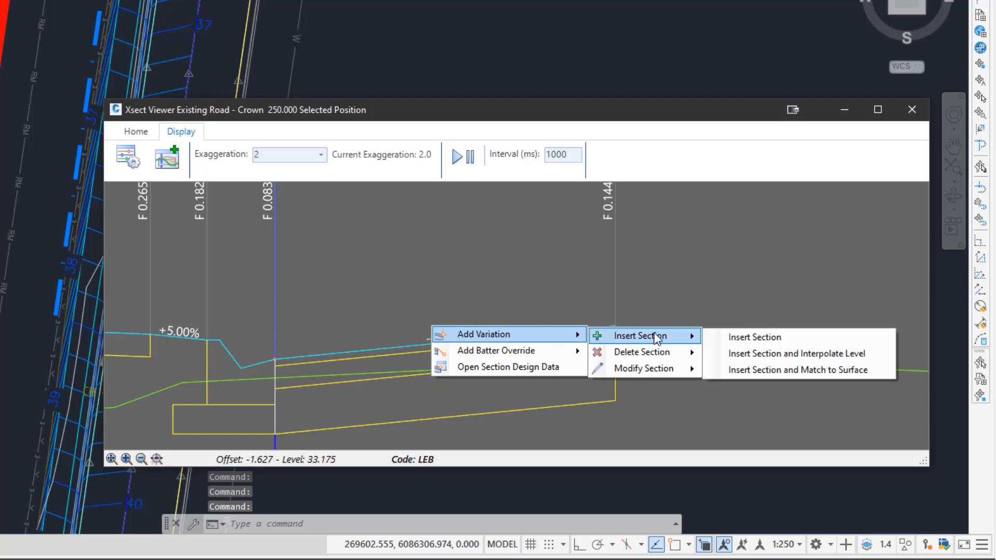
pyautogui.click(803, 358)
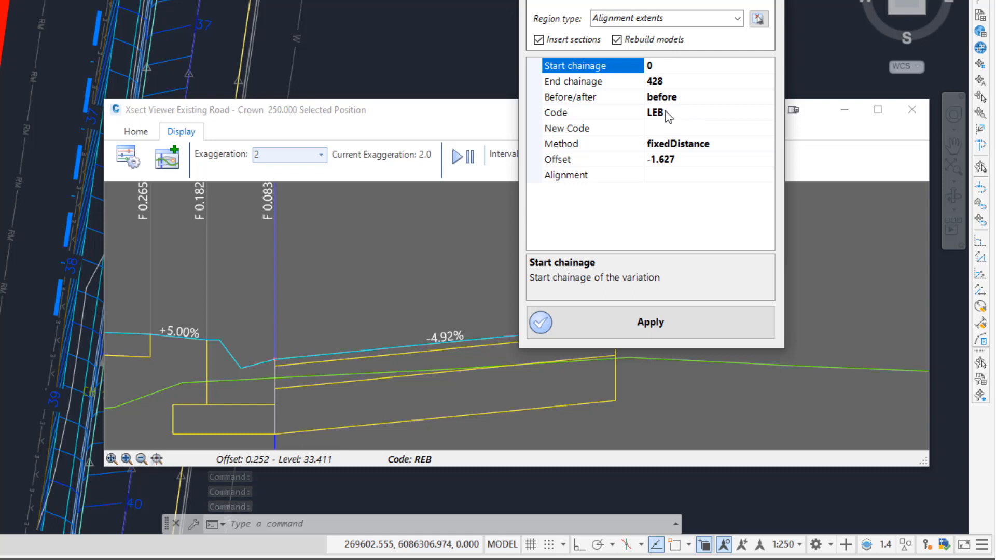
pyautogui.click(668, 129)
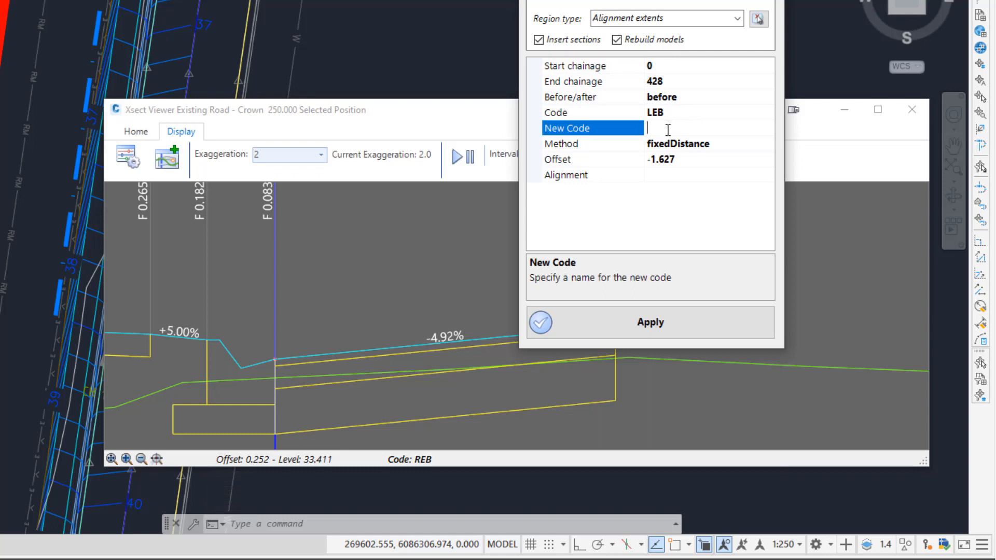
pyautogui.write('LSAW')
# Set the LSAW insertion method to relativeToCode with an offset of 0.6 and apply it over chainages 0 to 428
pyautogui.click(757, 150)
pyautogui.click(761, 148)
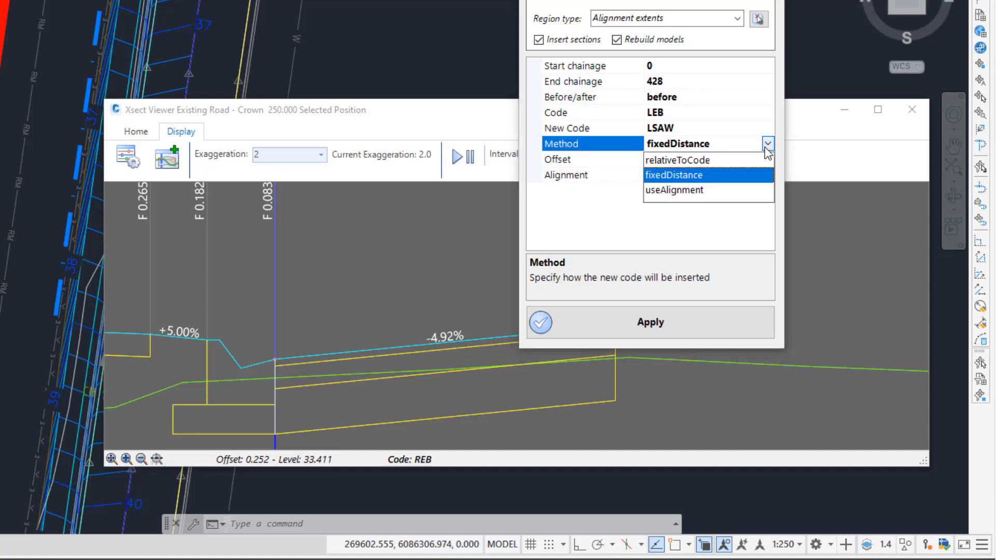
pyautogui.click(692, 160)
pyautogui.click(691, 159)
pyautogui.click(637, 159)
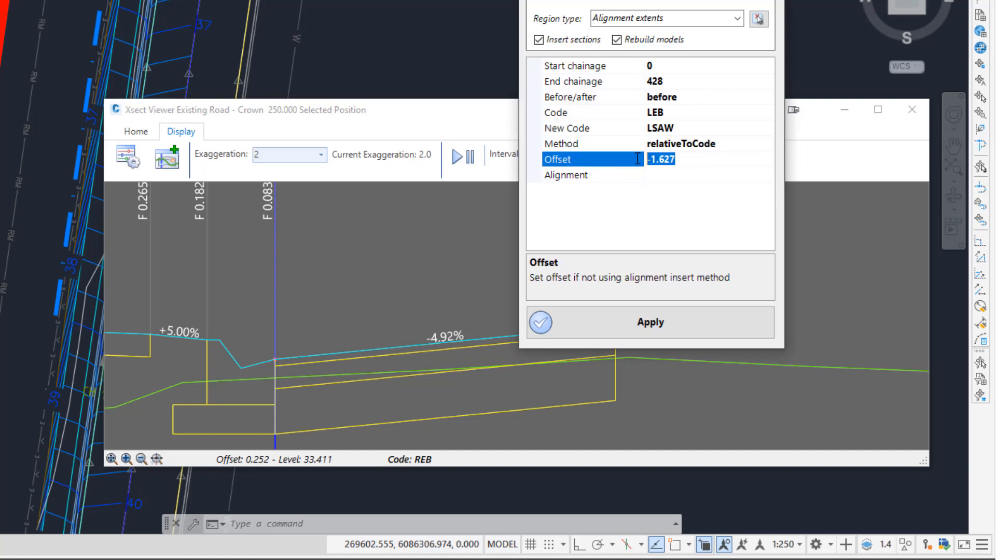
pyautogui.write('.6')
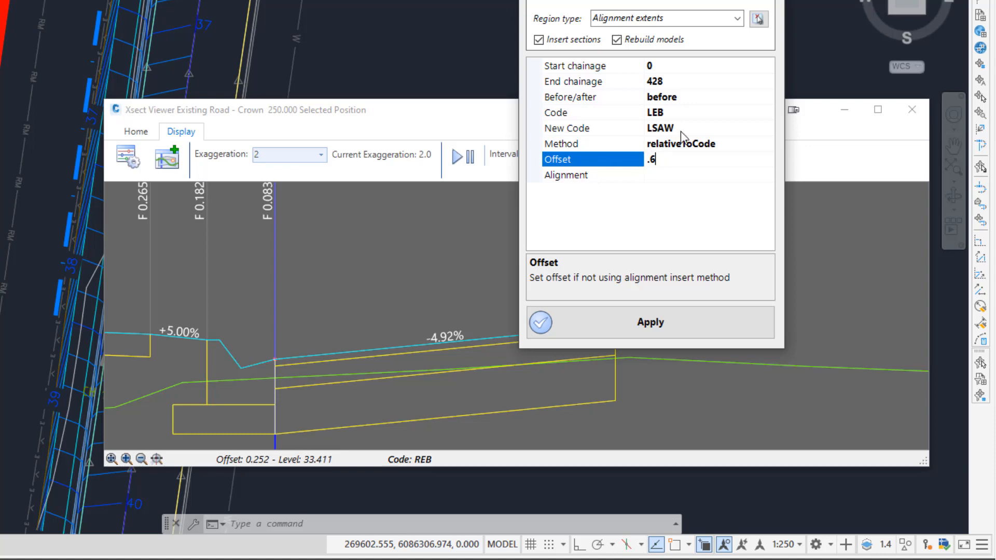
pyautogui.press('ctrl')
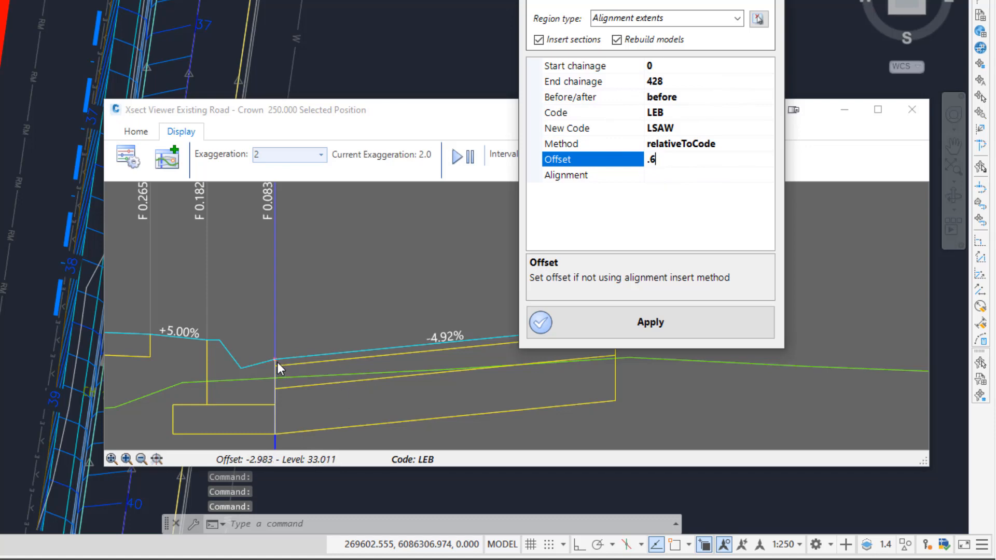
pyautogui.press('ctrl')
pyautogui.click(689, 324)
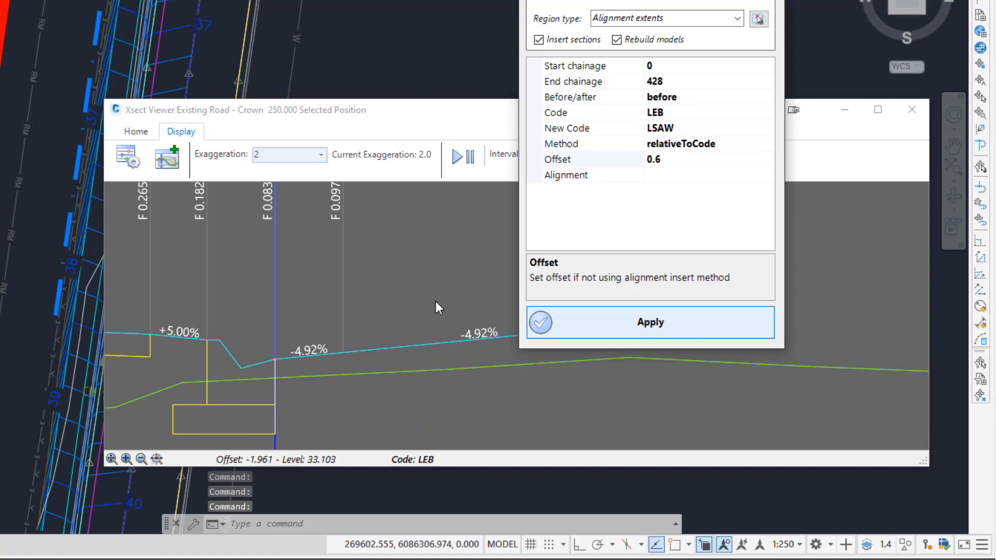
pyautogui.press('ctrl')
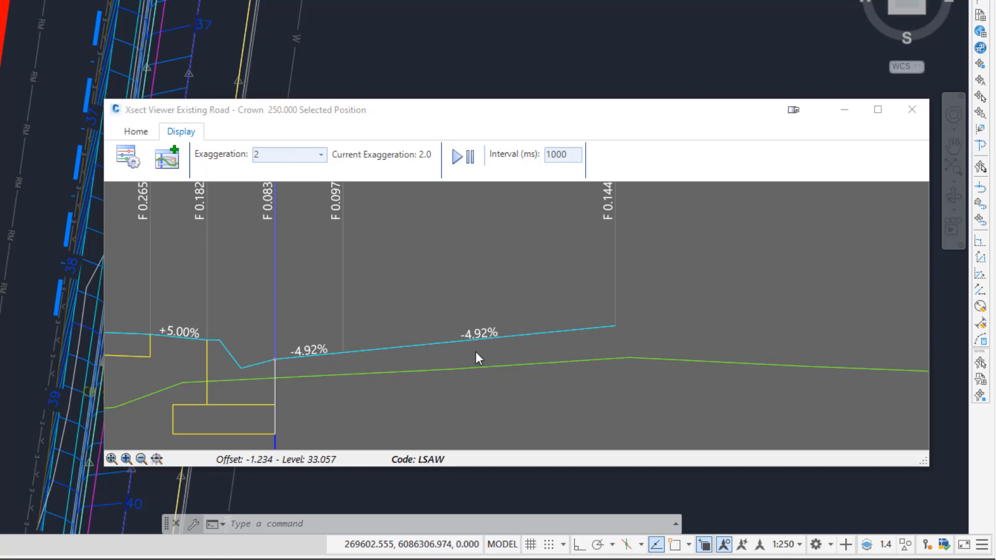
# Reposition the cross section viewer and open the Local Road - 3m (Half Road)-L template for editing
pyautogui.moveTo(328, 114); pyautogui.dragTo(99, 161)
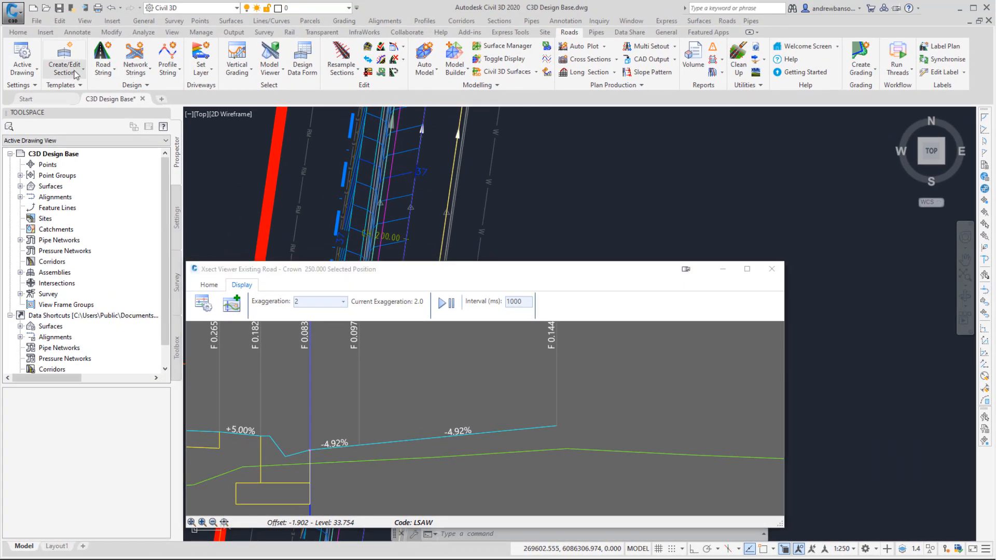
pyautogui.click(76, 75)
pyautogui.click(93, 89)
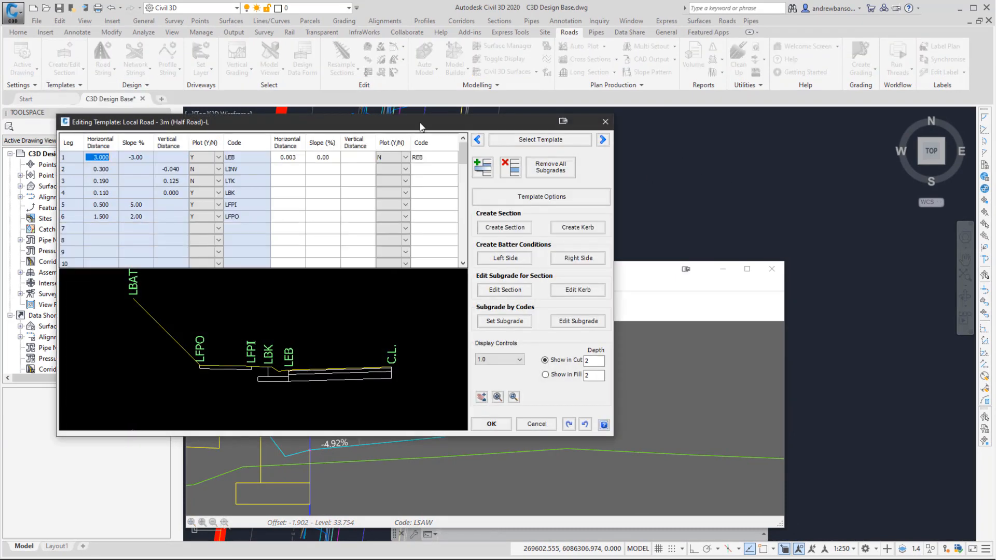
pyautogui.moveTo(420, 124); pyautogui.dragTo(728, 66)
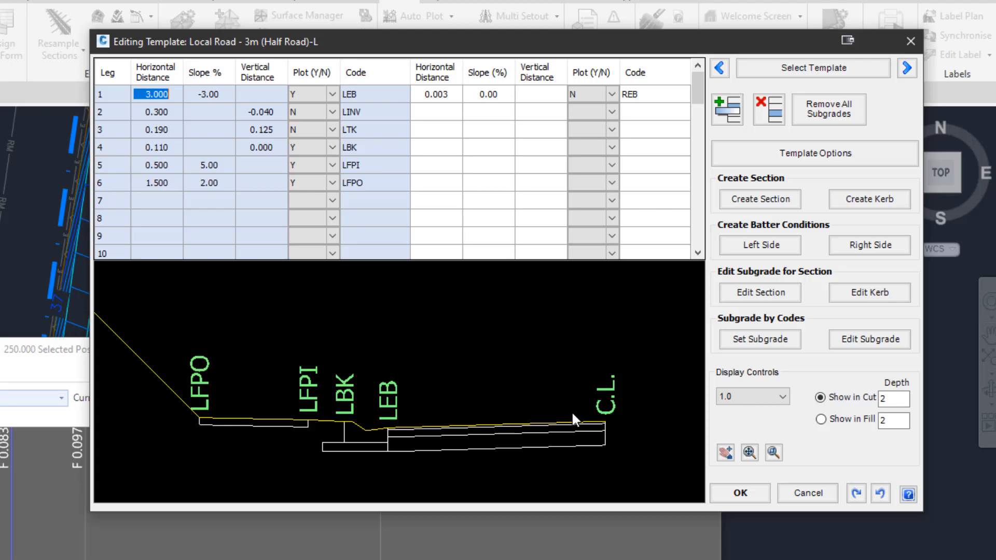
# Set up a code-based subgrade in the template between first code C.L. and second code LSAW
pyautogui.click(760, 292)
pyautogui.click(769, 343)
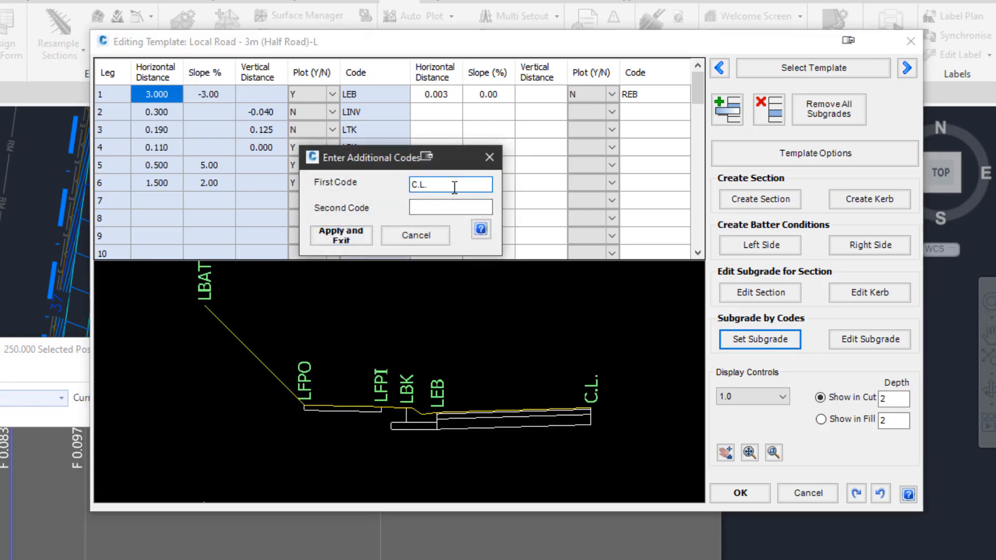
pyautogui.click(434, 208)
pyautogui.write('LSAW')
pyautogui.click(343, 236)
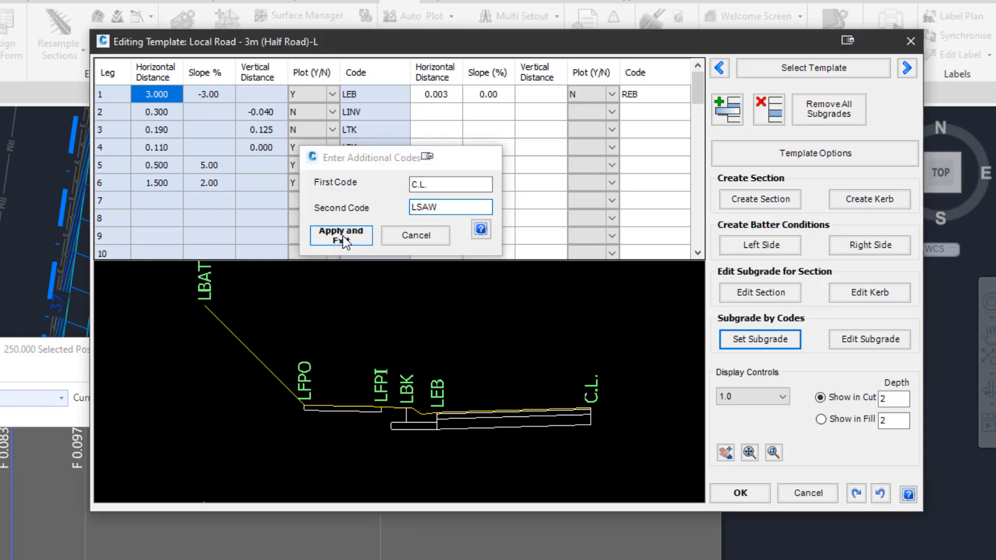
# Give the first subgrade layer between C.L. and LSAW a depth of 0.03 and the material Asphalt
pyautogui.click(364, 207)
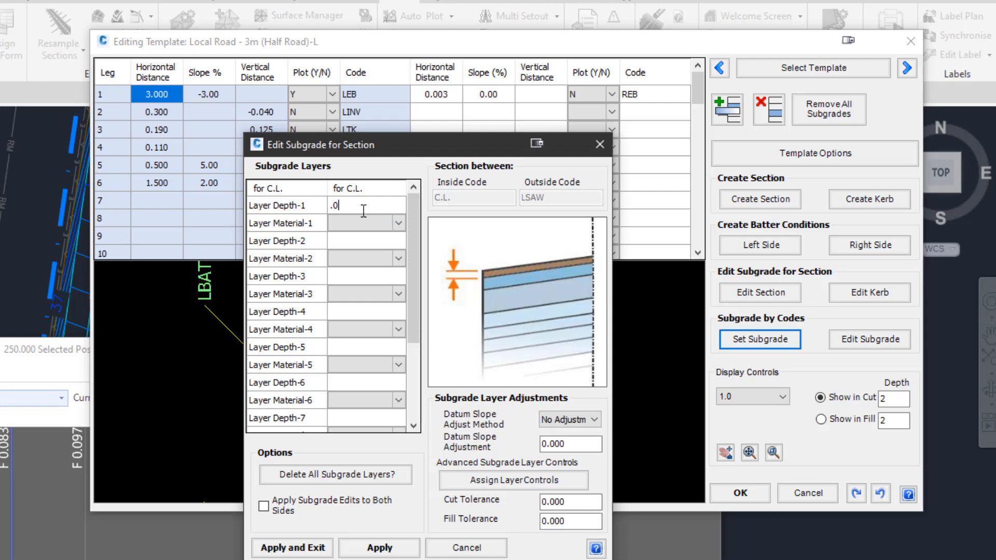
pyautogui.click(397, 224)
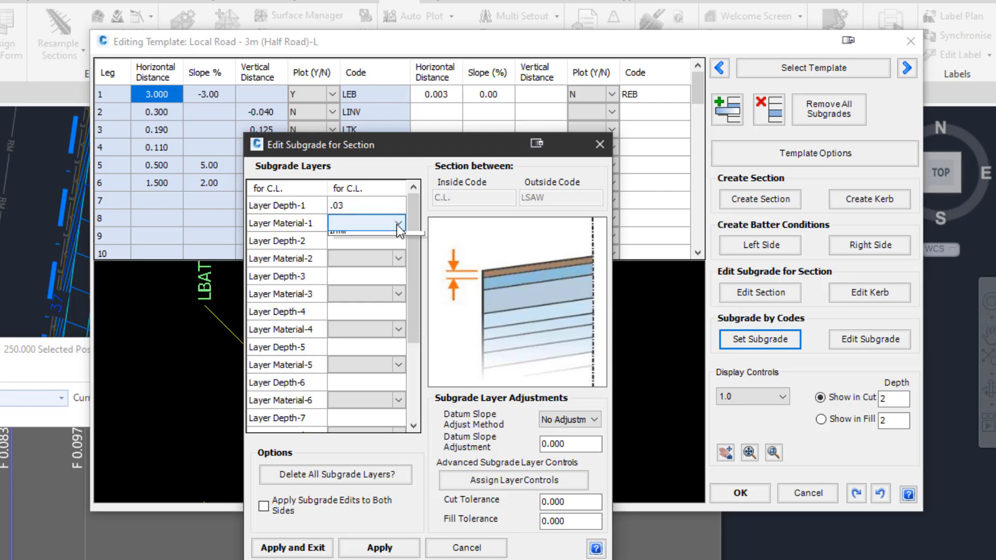
pyautogui.click(393, 239)
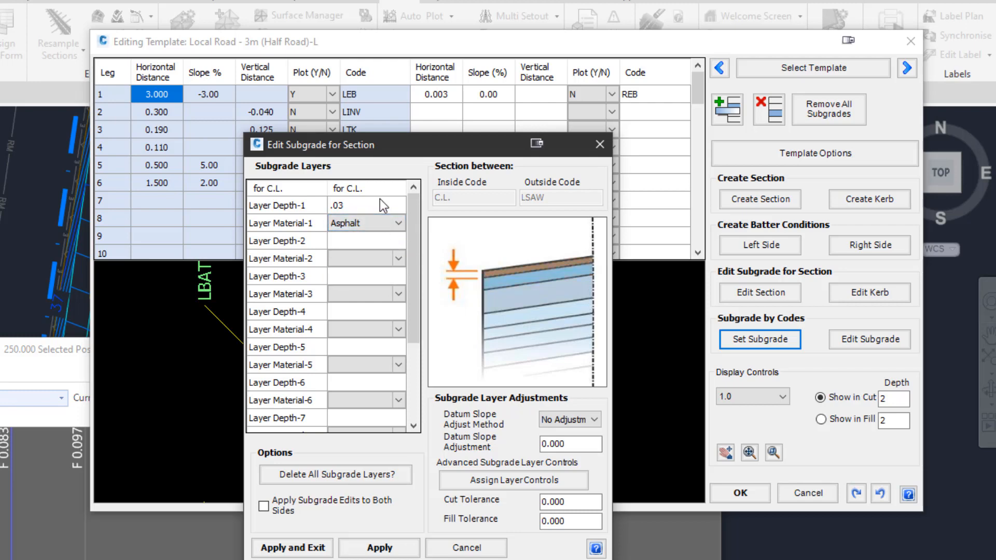
# In the advanced layer controls for the C.L. to LSAW subgrade, set layer 1 to match depth to surface
pyautogui.click(499, 480)
pyautogui.moveTo(669, 167); pyautogui.dragTo(589, 167)
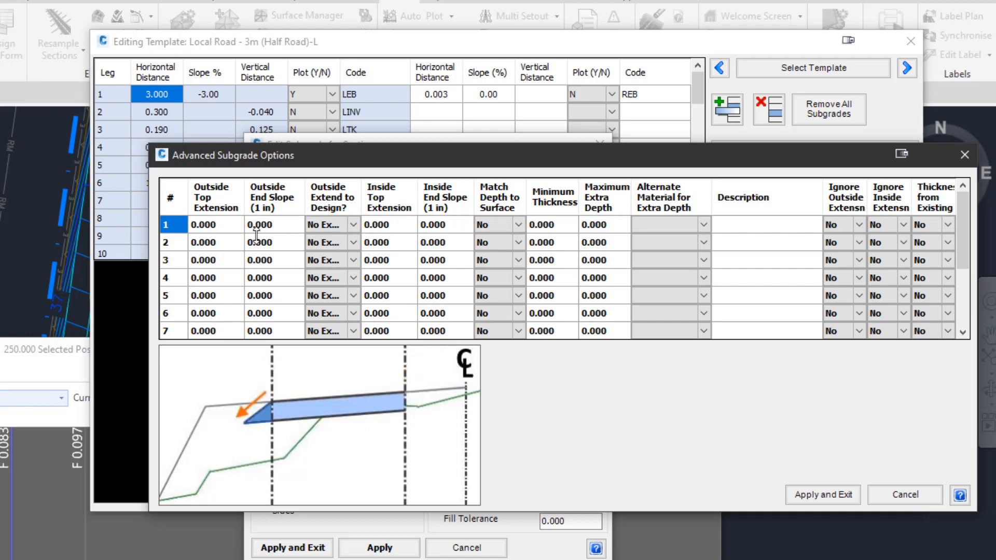
pyautogui.click(511, 225)
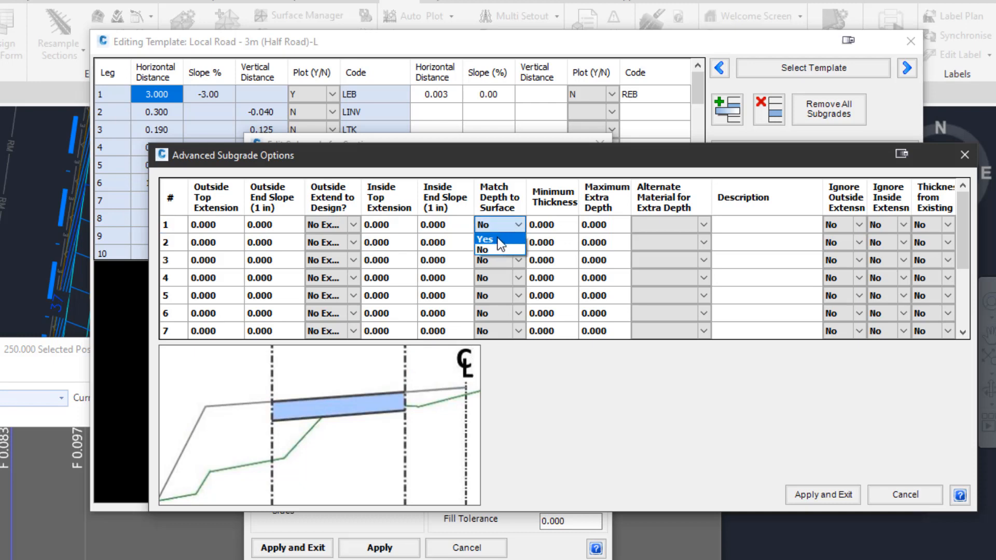
pyautogui.click(497, 238)
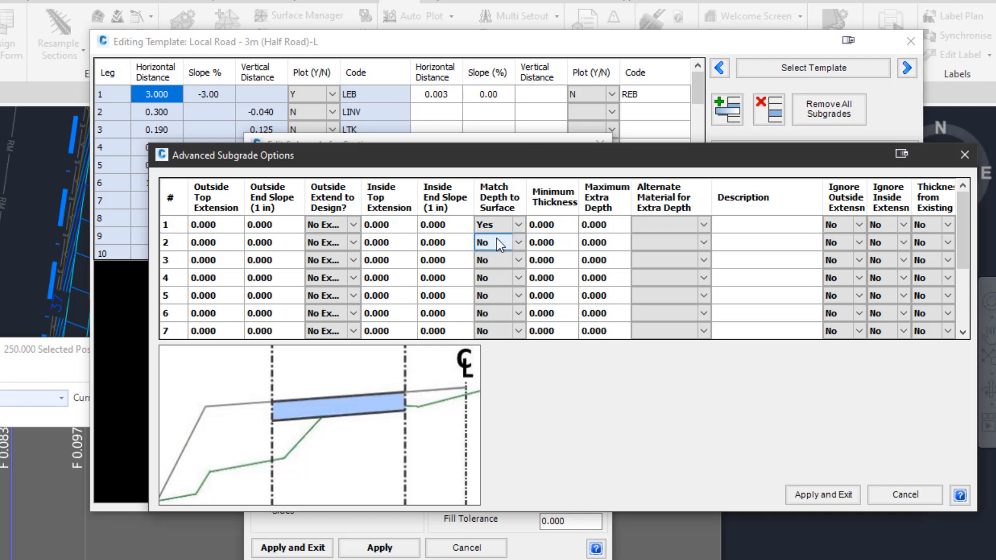
# Give layer 1 a minimum thickness of 0.05 and a maximum extra depth of 1, and apply the C.L. to LSAW subgrade settings
pyautogui.click(567, 224)
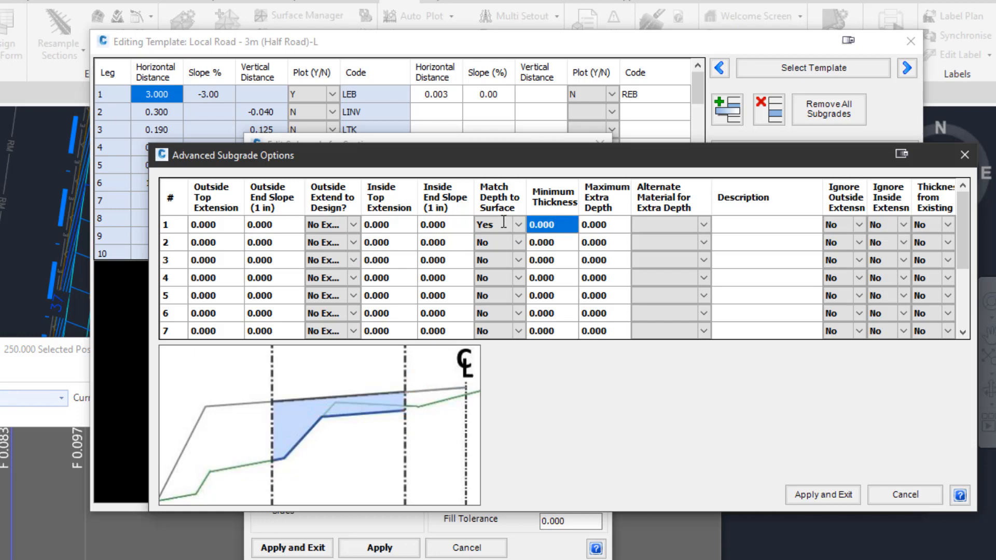
pyautogui.click(540, 225)
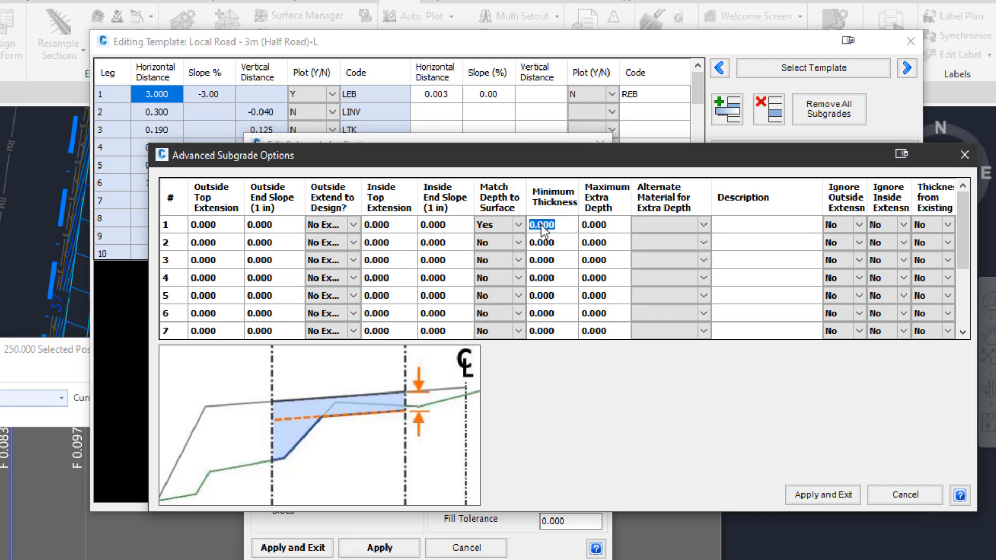
pyautogui.write('.05')
pyautogui.click(614, 226)
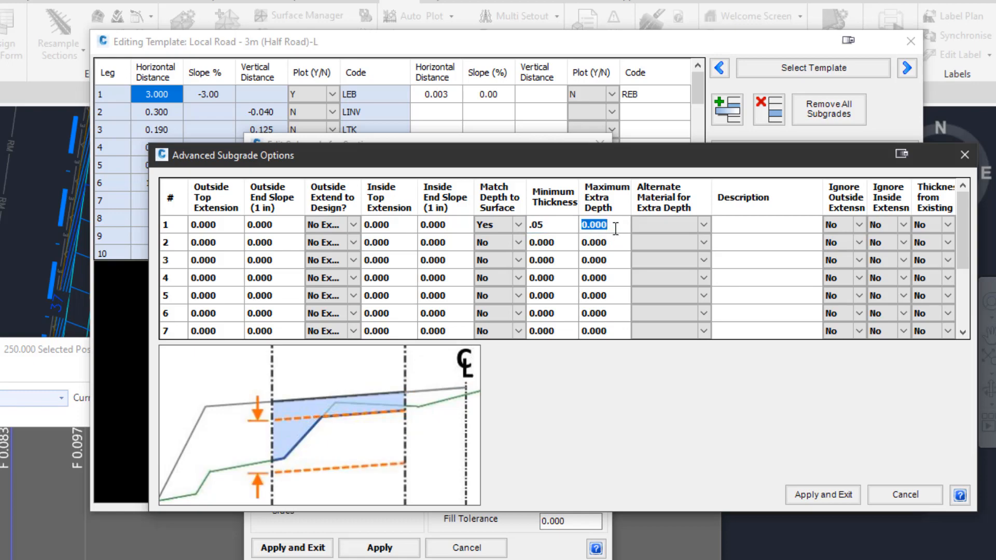
pyautogui.write('1')
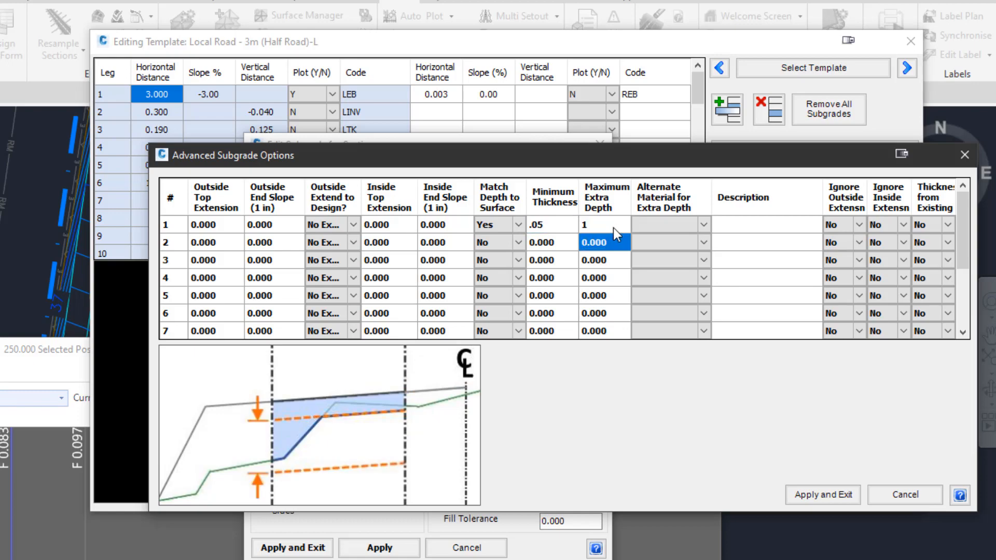
pyautogui.click(540, 225)
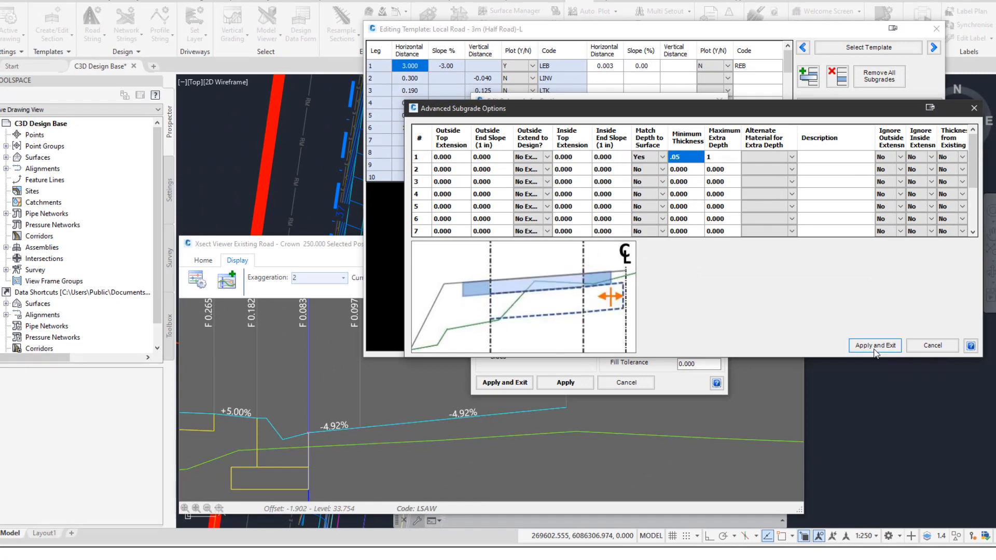
pyautogui.click(875, 346)
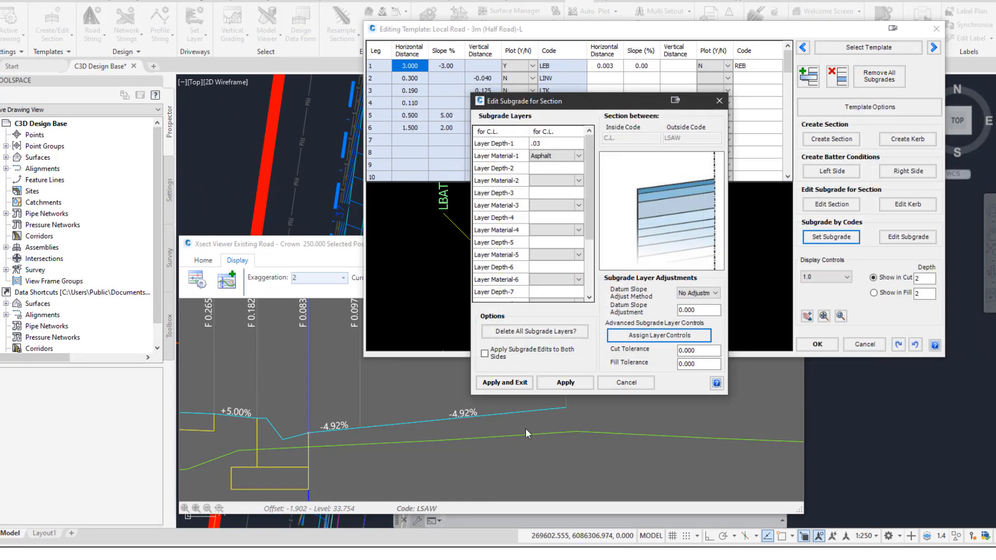
pyautogui.click(504, 382)
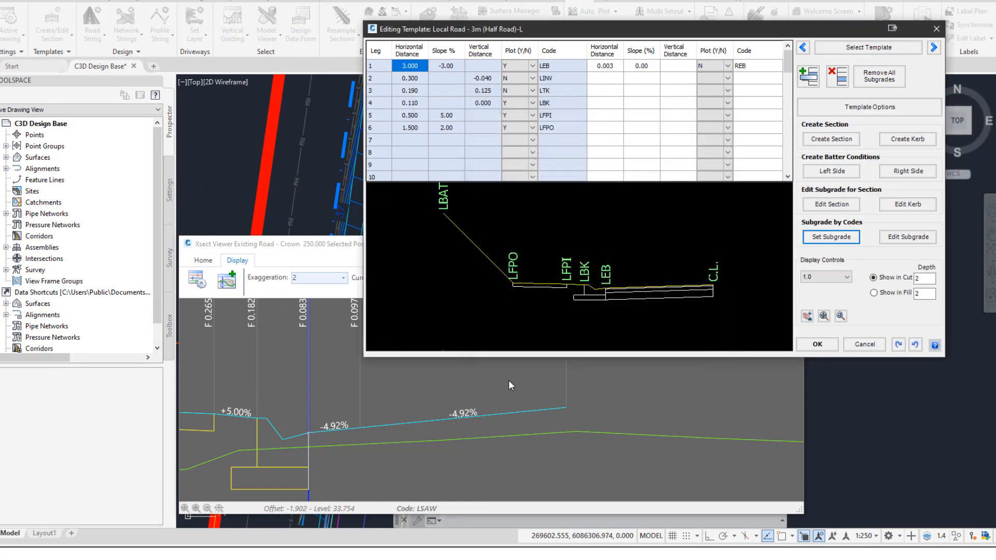
# Set up another code-based subgrade in the template between first code LSAW and second code LEB
pyautogui.click(359, 428)
pyautogui.click(831, 237)
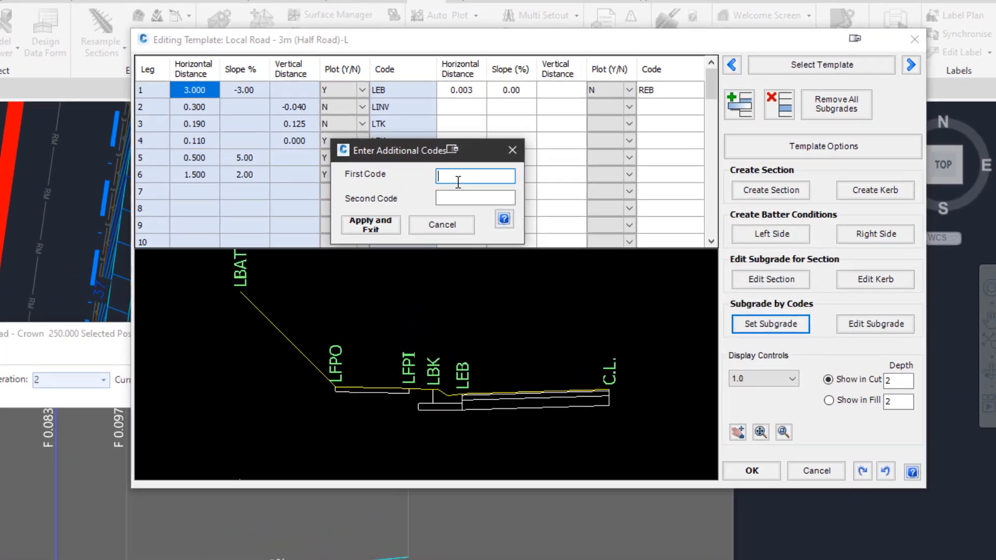
pyautogui.write('LSAW')
pyautogui.click(465, 194)
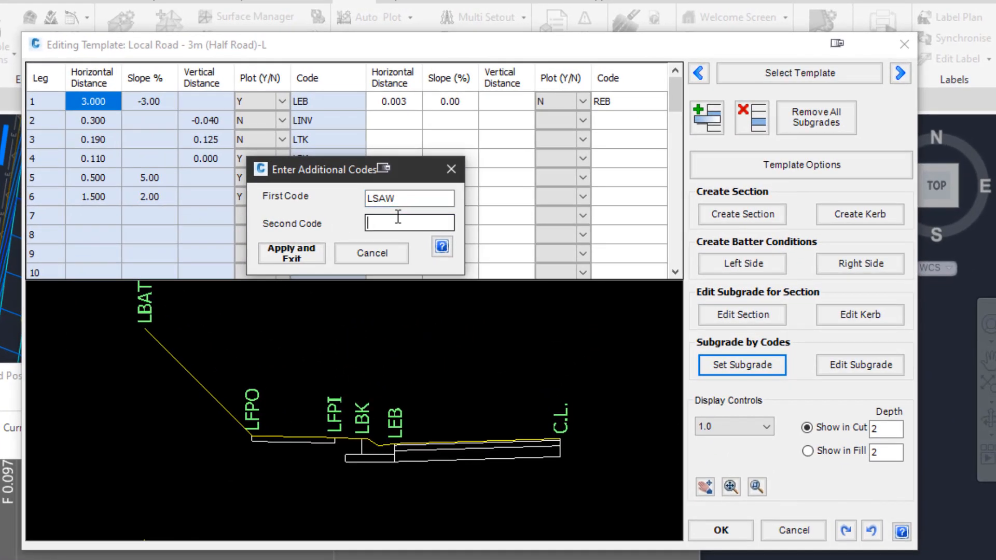
pyautogui.write('LEB')
pyautogui.click(292, 251)
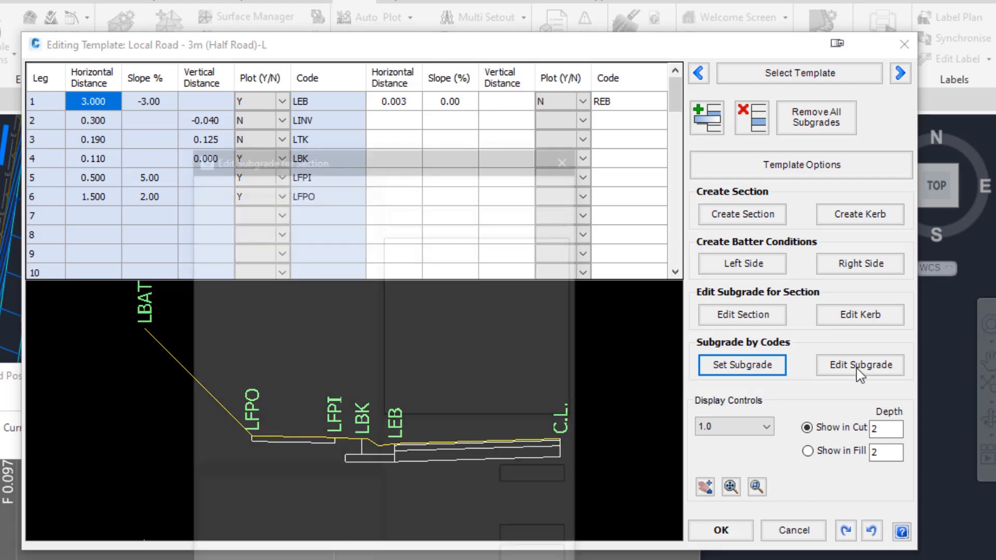
# Give the first subgrade layer between LSAW and LEB a depth of 0.03 and the material Asphalt
pyautogui.click(308, 221)
pyautogui.write('.03')
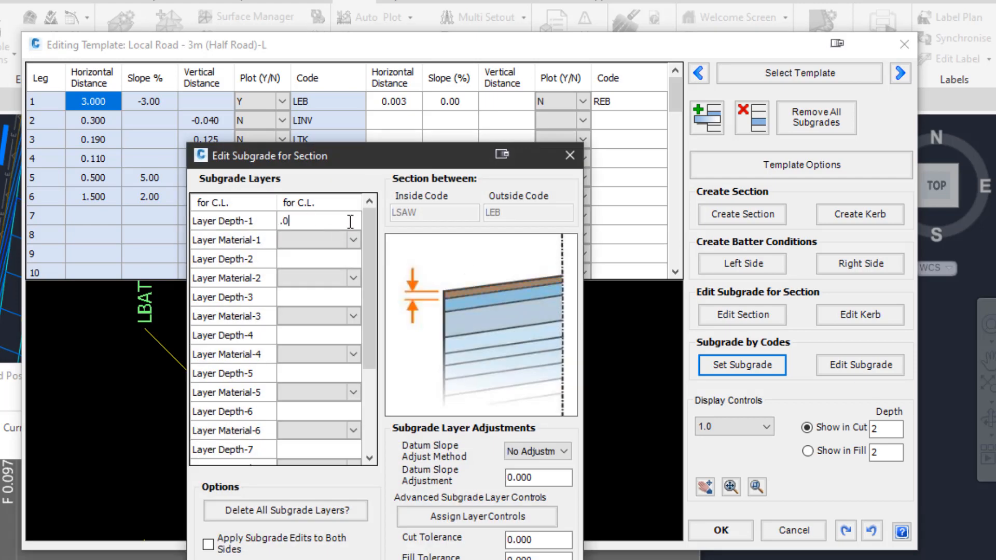
pyautogui.click(352, 242)
pyautogui.click(352, 242)
pyautogui.click(295, 258)
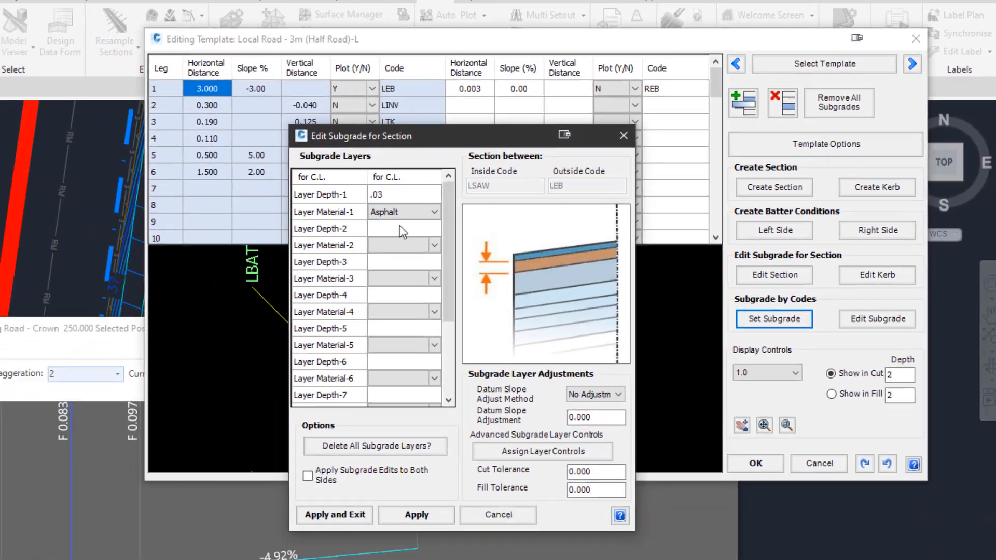
# Give the second subgrade layer between LSAW and LEB a depth of 0.1 and the material FCR Class 2
pyautogui.click(316, 262)
pyautogui.write('.1')
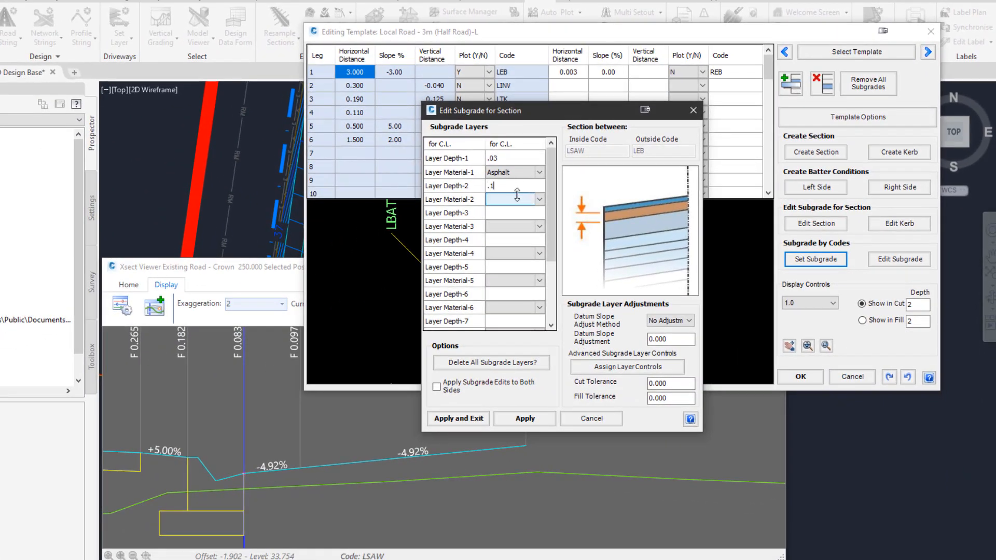
pyautogui.click(520, 198)
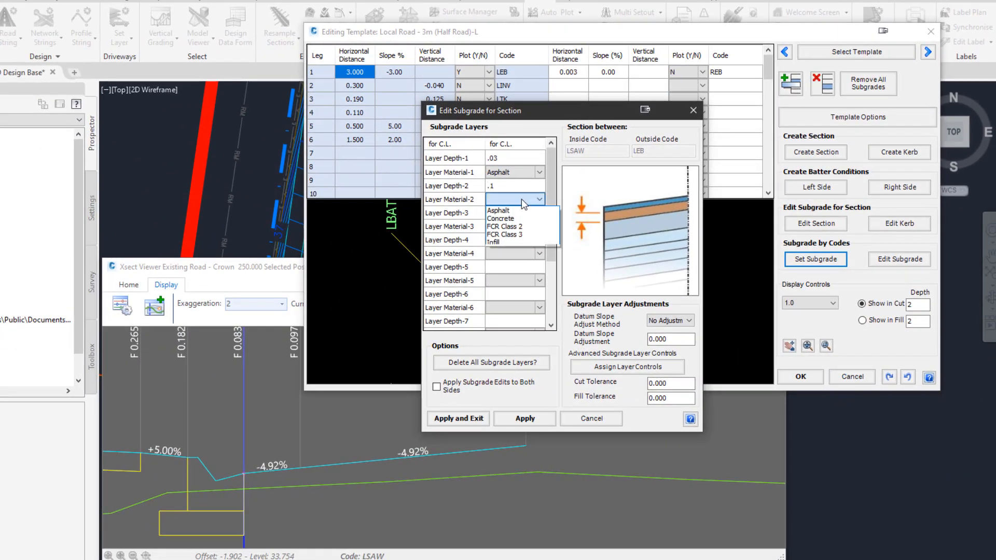
pyautogui.click(516, 231)
# Give the third subgrade layer a depth of 0.2 and the material FCR Class 3, and save the template changes
pyautogui.click(516, 211)
pyautogui.write('.2')
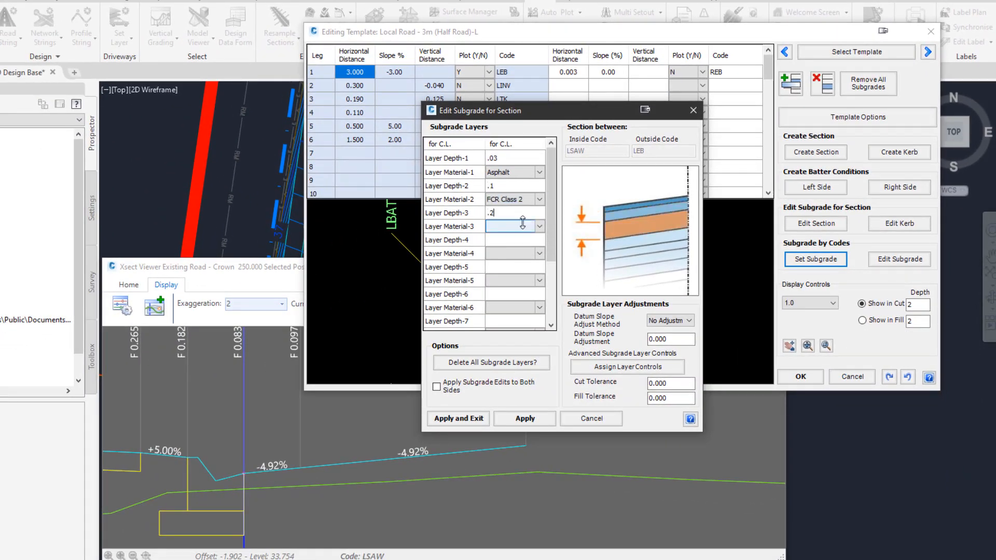
pyautogui.click(519, 227)
pyautogui.click(529, 277)
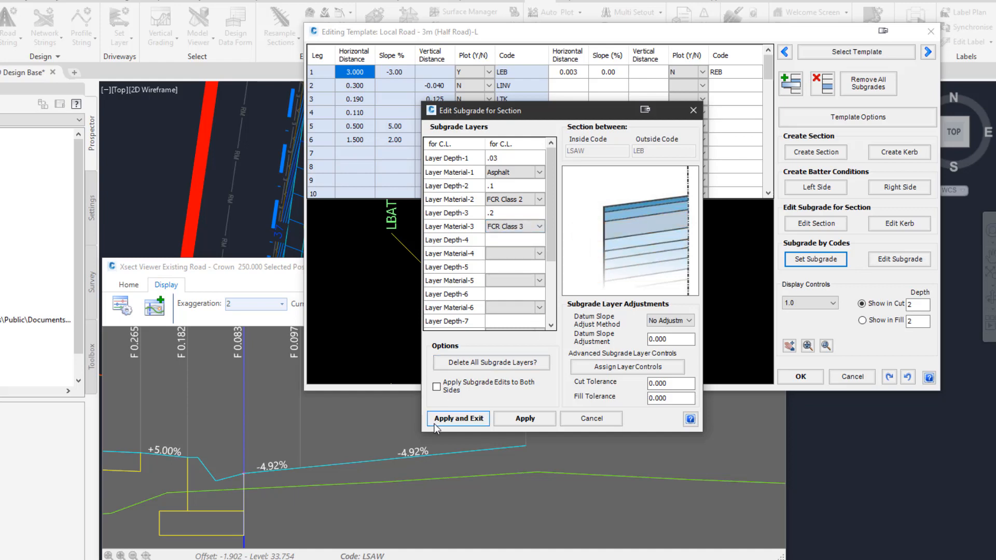
pyautogui.click(458, 419)
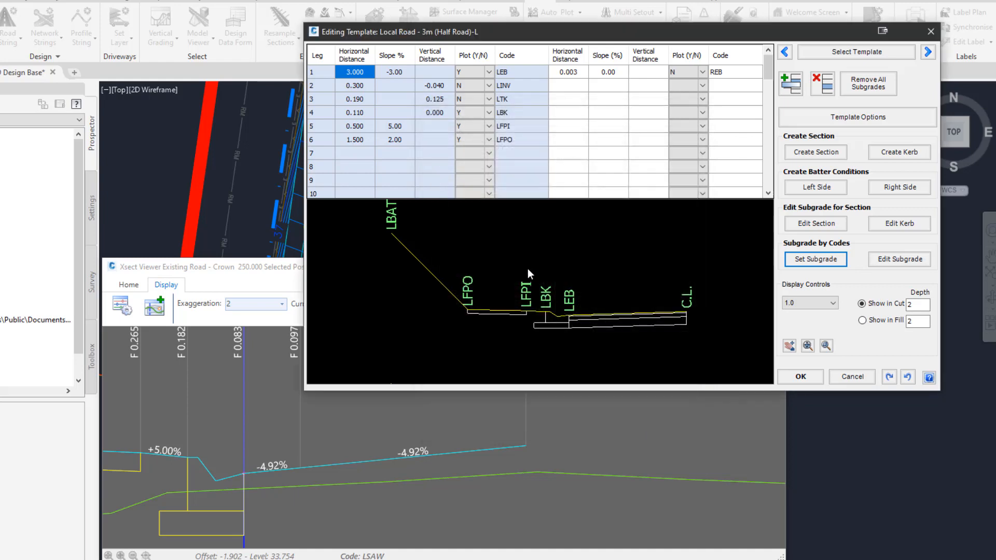
pyautogui.click(800, 377)
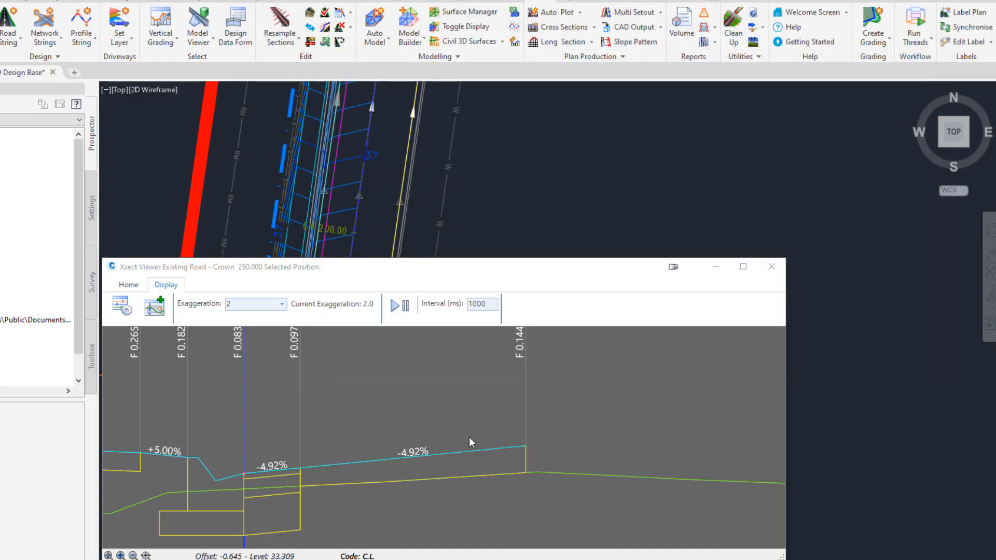
# Check the new subgrade layers on several cross sections of Existing Road - Crown, and close the cross section viewer
pyautogui.moveTo(383, 438); pyautogui.dragTo(433, 429, button='middle')
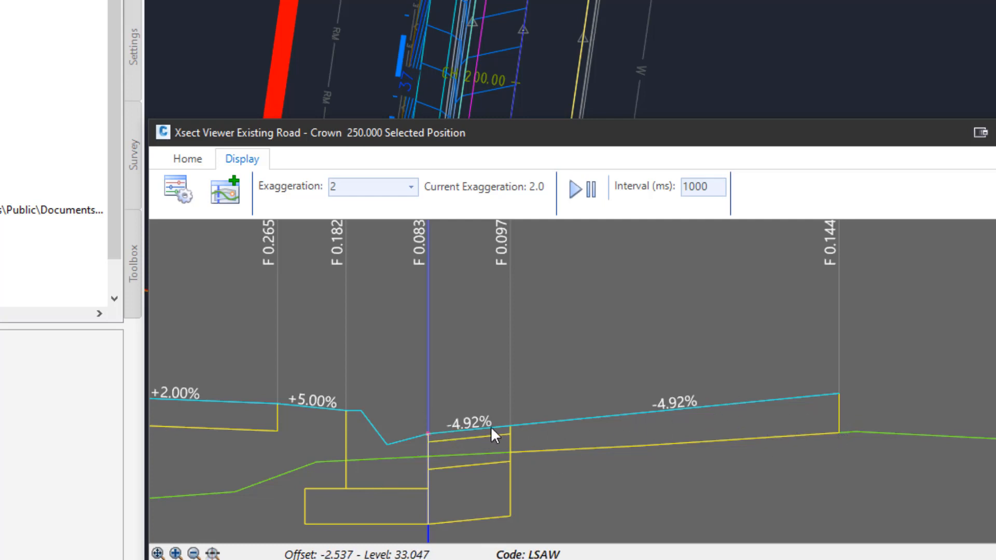
pyautogui.click(190, 160)
pyautogui.press('Right')
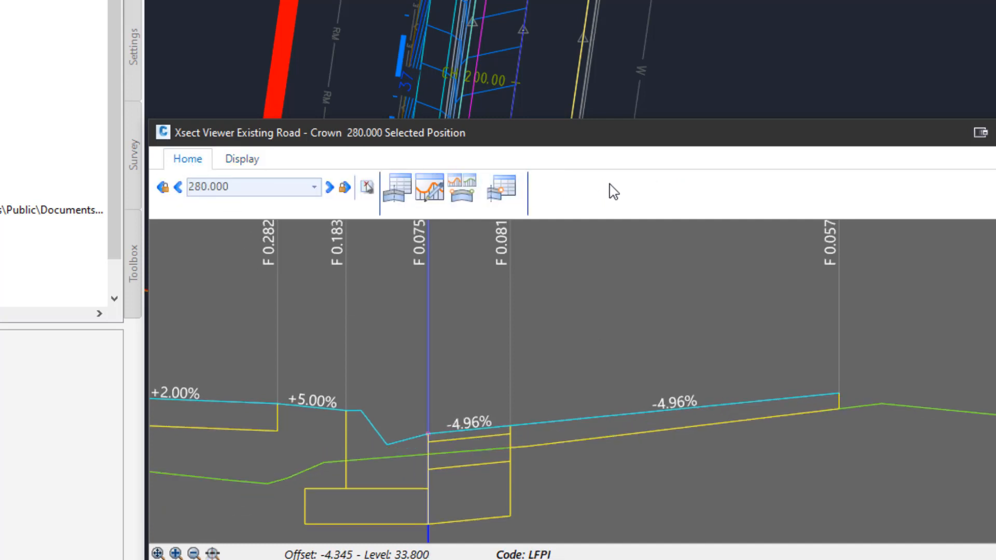
pyautogui.press('Left')
pyautogui.press('Left')
pyautogui.press('Left')
pyautogui.press('Left')
pyautogui.press('Left')
pyautogui.press('Left')
pyautogui.press('Left')
pyautogui.press('Left')
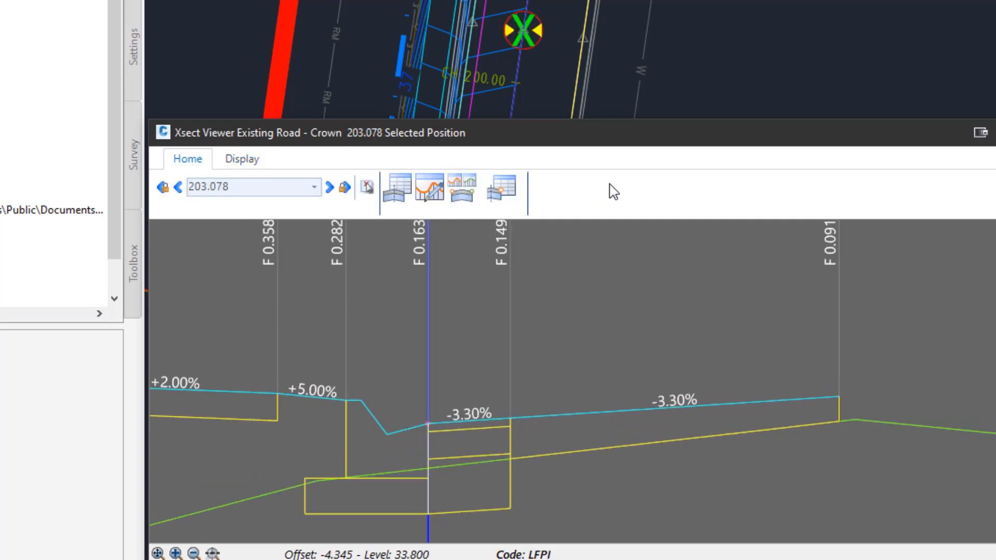
pyautogui.press('Right')
pyautogui.press('Right')
pyautogui.press('Left')
pyautogui.press('Left')
pyautogui.press('Left')
pyautogui.press('Left')
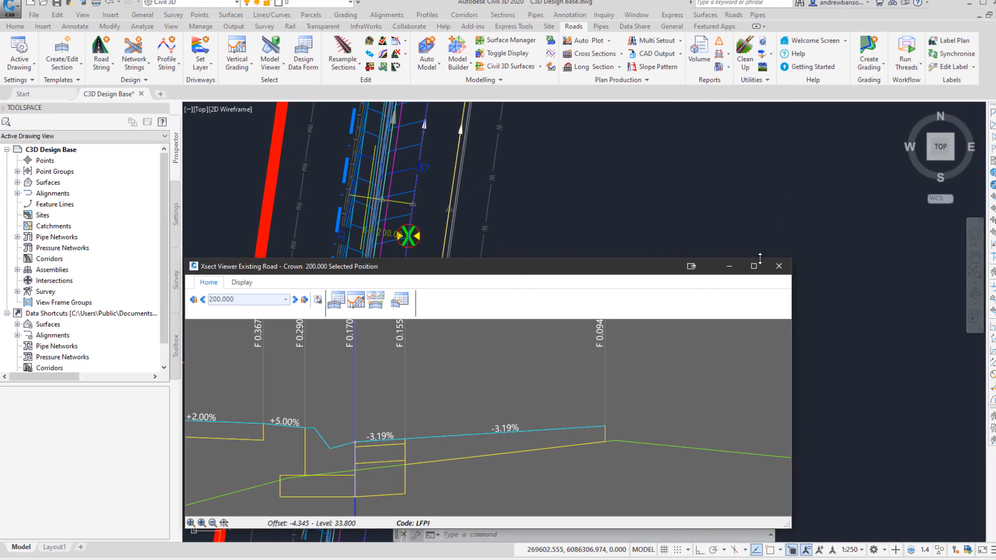
pyautogui.click(776, 266)
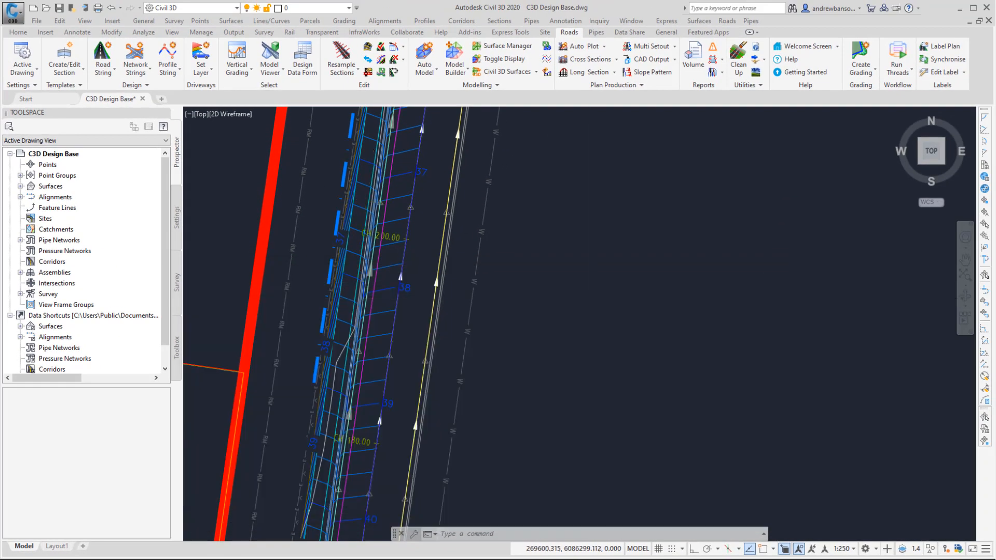
# Examine the magenta kerb return polyline at the intersection beside lot 101
pyautogui.scroll(-5, 596, 298)
pyautogui.moveTo(583, 238); pyautogui.dragTo(613, 409, button='middle')
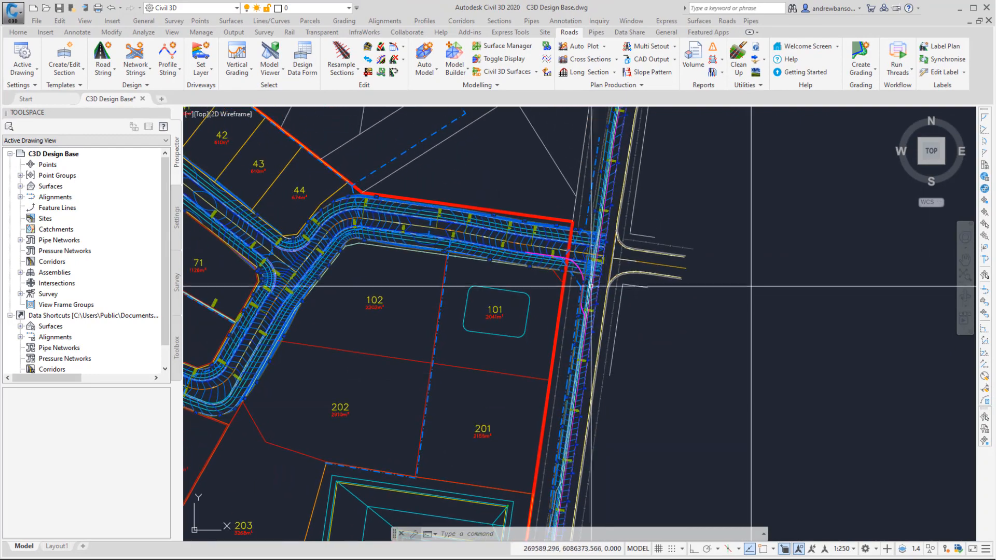
pyautogui.scroll(4, 600, 288)
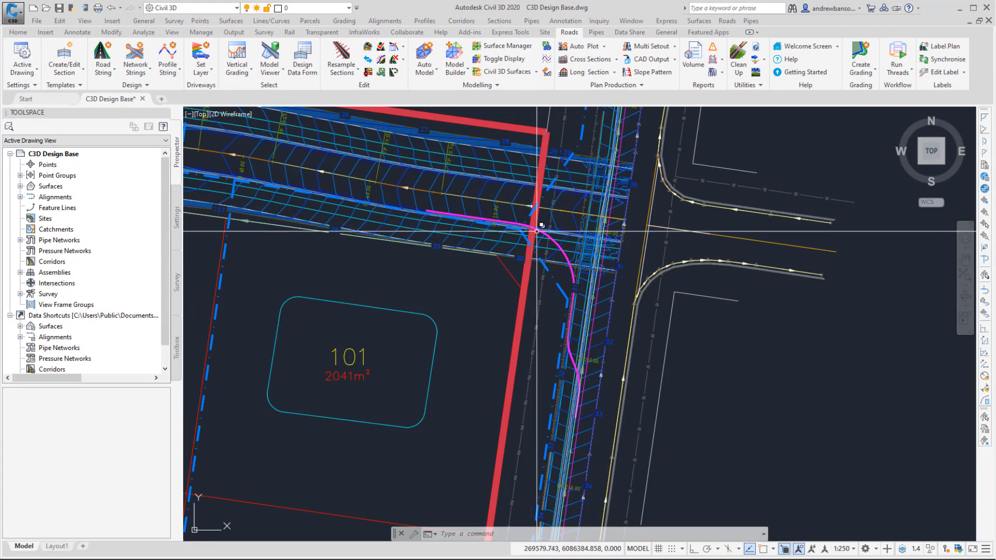
pyautogui.scroll(2, 550, 290)
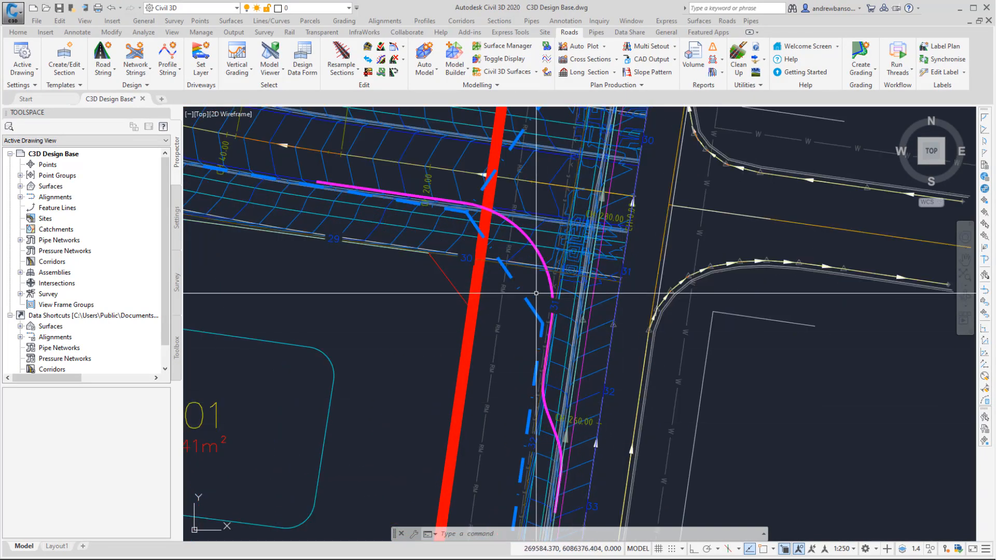
pyautogui.click(548, 281)
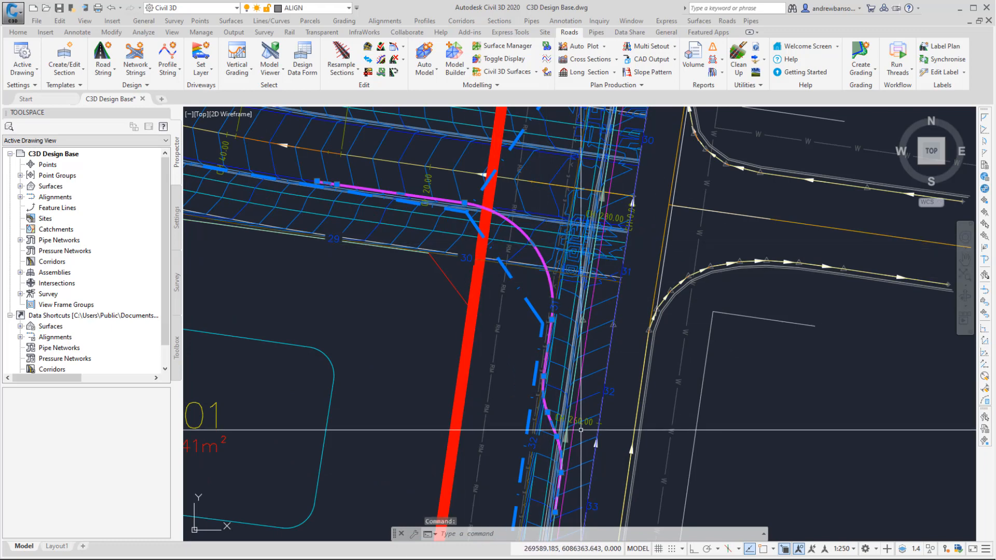
pyautogui.press('Escape')
pyautogui.press('Escape')
# Create a centerline alignment named NewKerbReturn from the magenta kerb return polyline, accepting its current direction
pyautogui.click(18, 32)
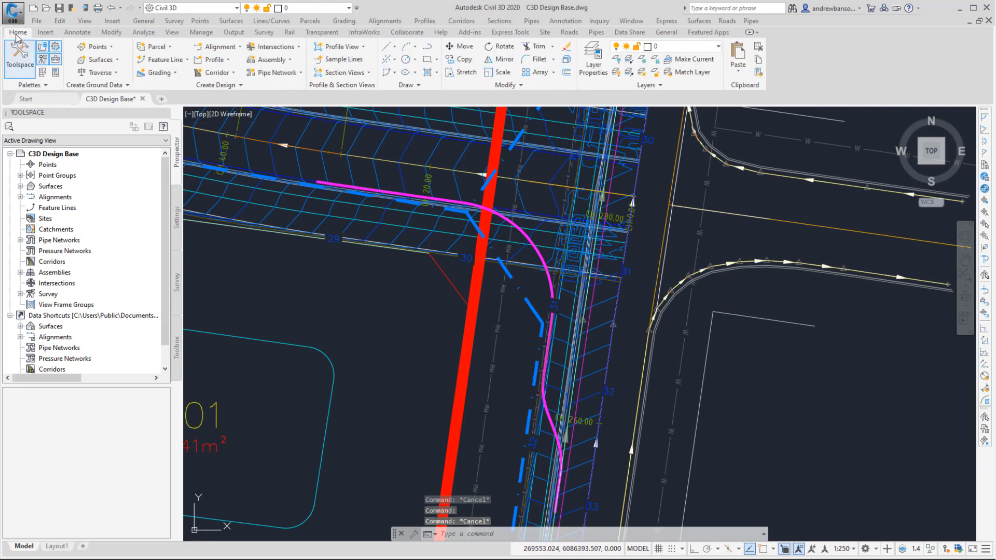
pyautogui.click(236, 48)
pyautogui.click(255, 110)
pyautogui.click(551, 421)
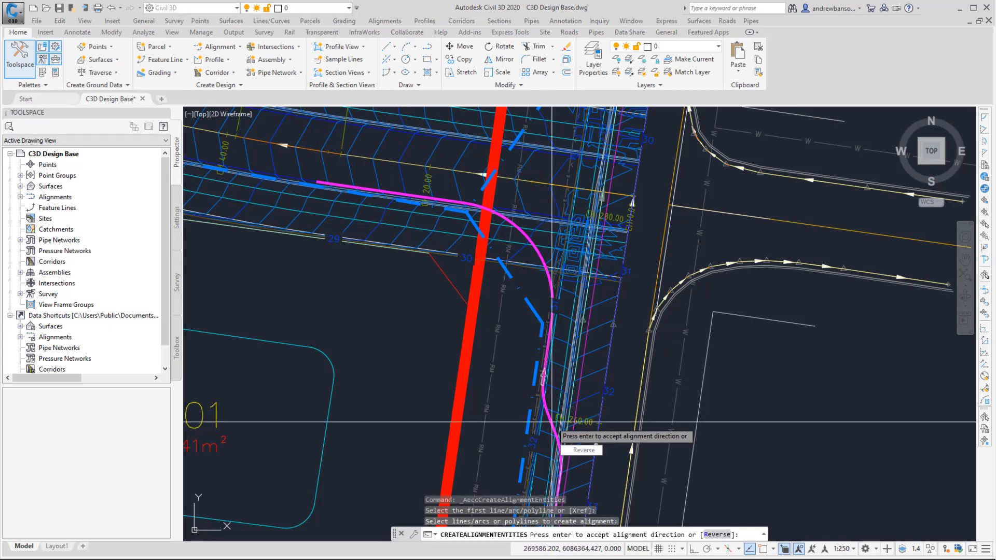
pyautogui.press('Return')
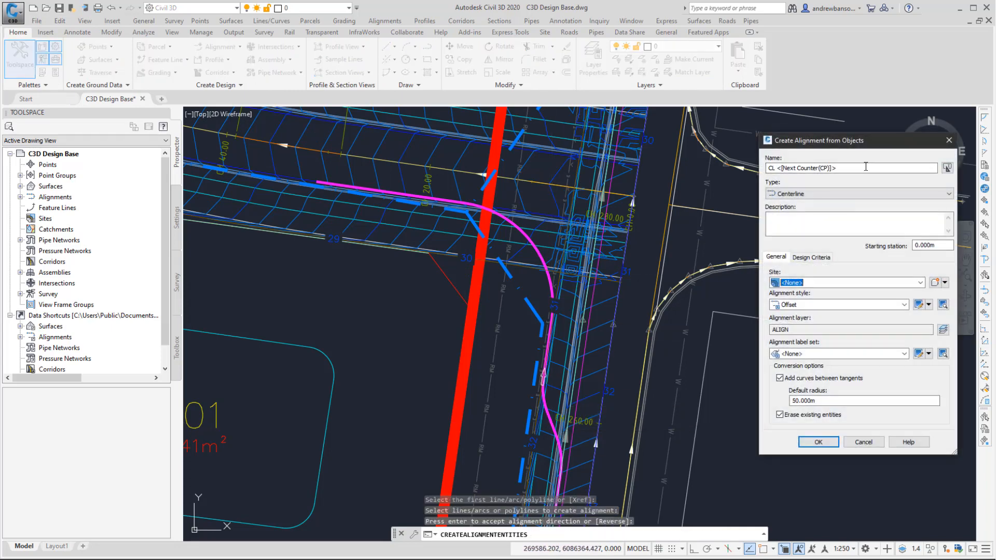
pyautogui.write('NewKerbReturn')
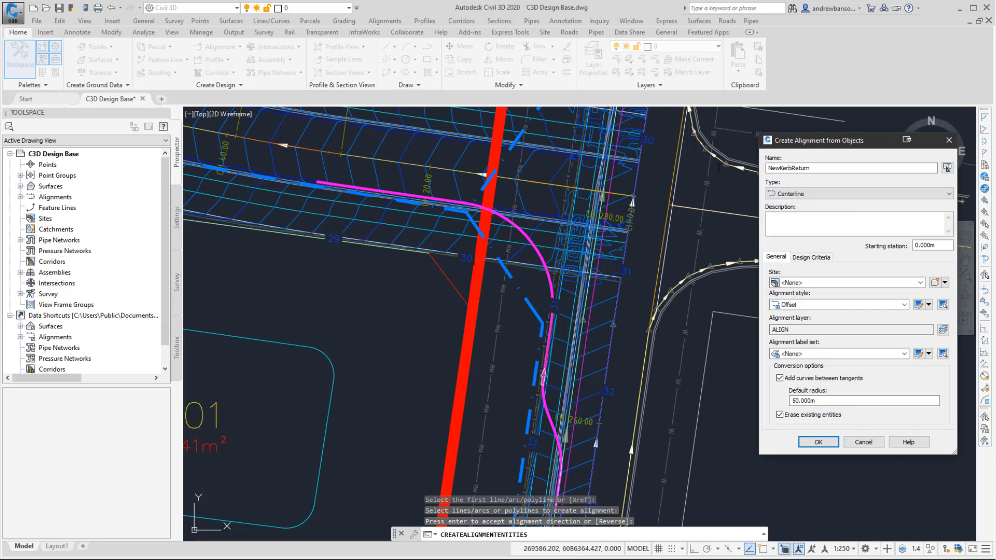
pyautogui.click(818, 441)
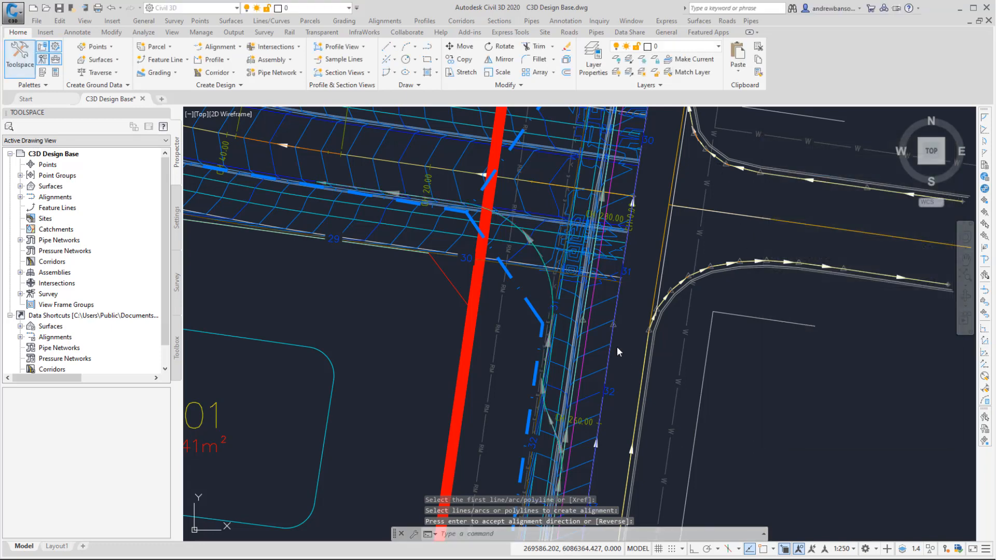
# Start a new kerb return between Existing Road - Crown and Road 1 at the corner beside lot 101
pyautogui.moveTo(613, 285); pyautogui.dragTo(638, 271, button='middle')
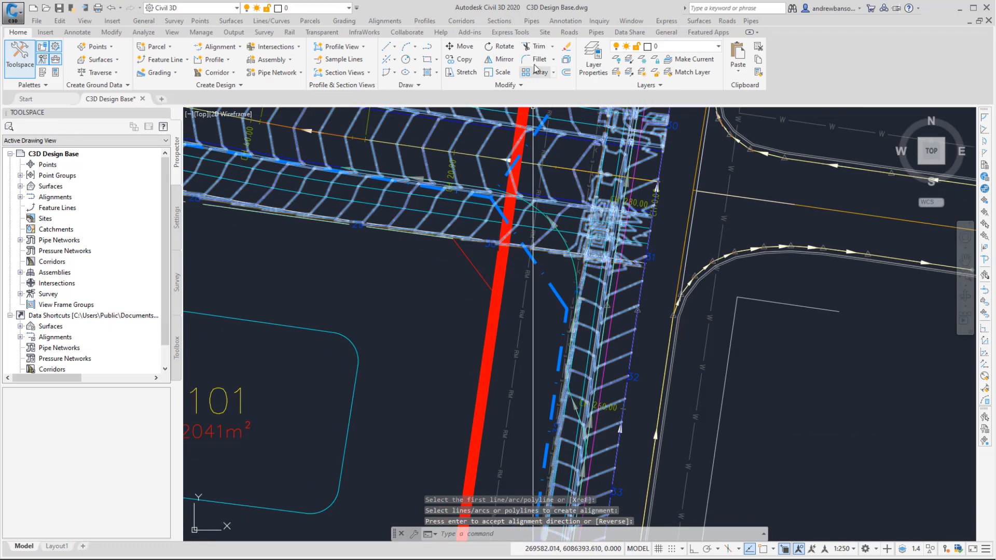
pyautogui.click(569, 32)
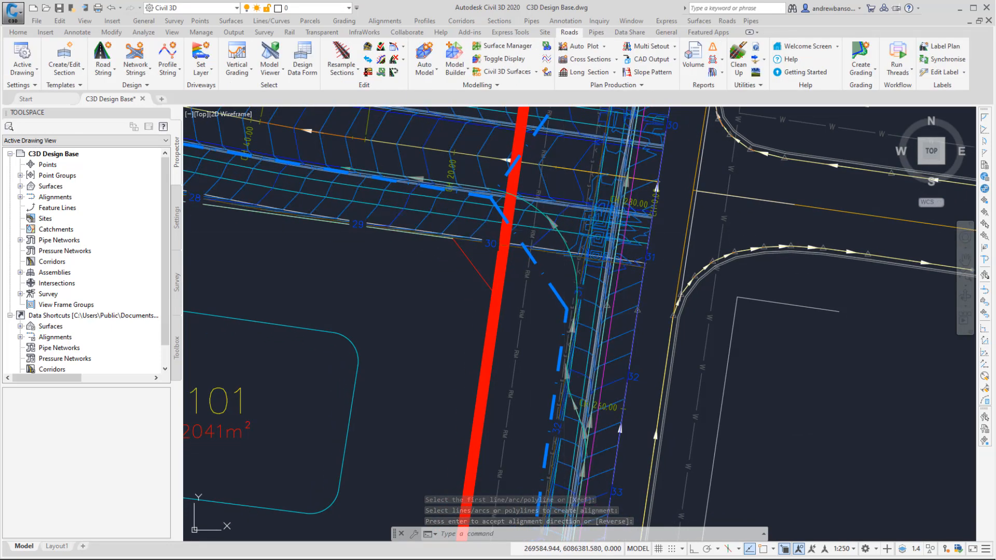
pyautogui.moveTo(581, 228); pyautogui.dragTo(581, 304, button='middle')
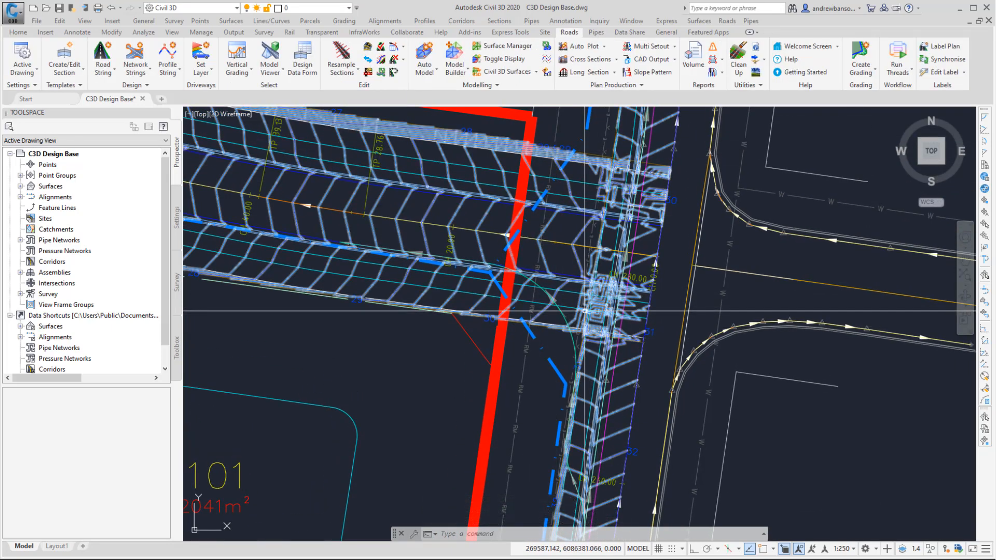
pyautogui.click(555, 303)
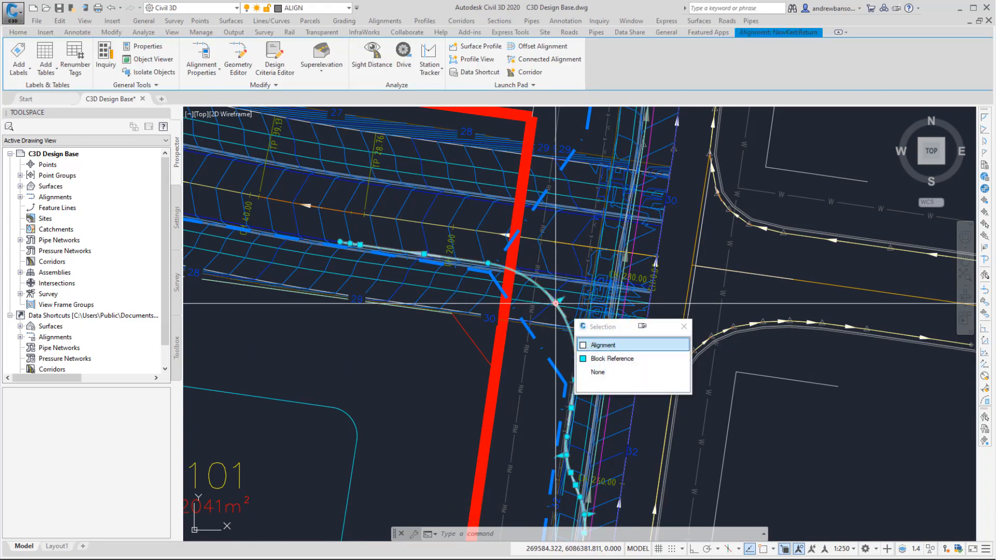
pyautogui.press('Escape')
pyautogui.click(141, 68)
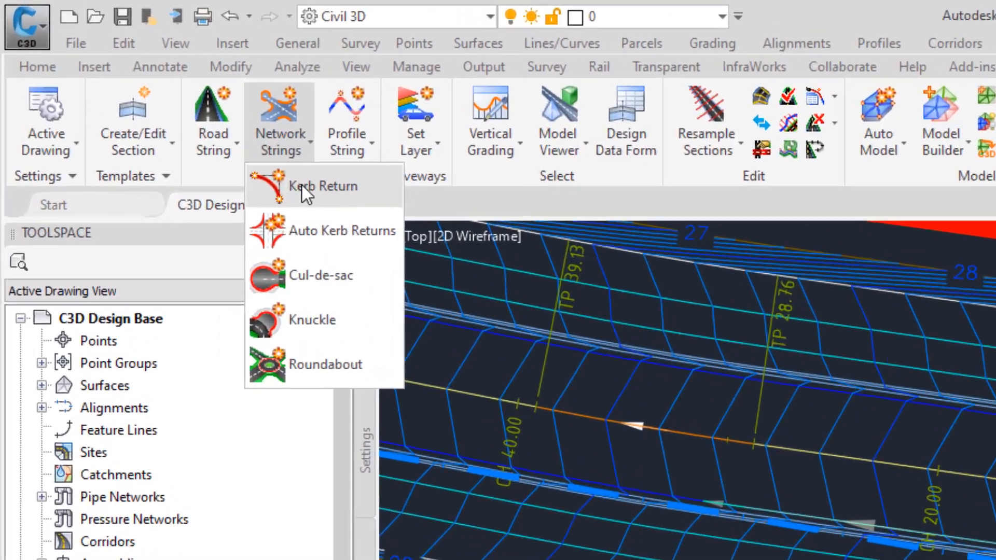
pyautogui.click(147, 90)
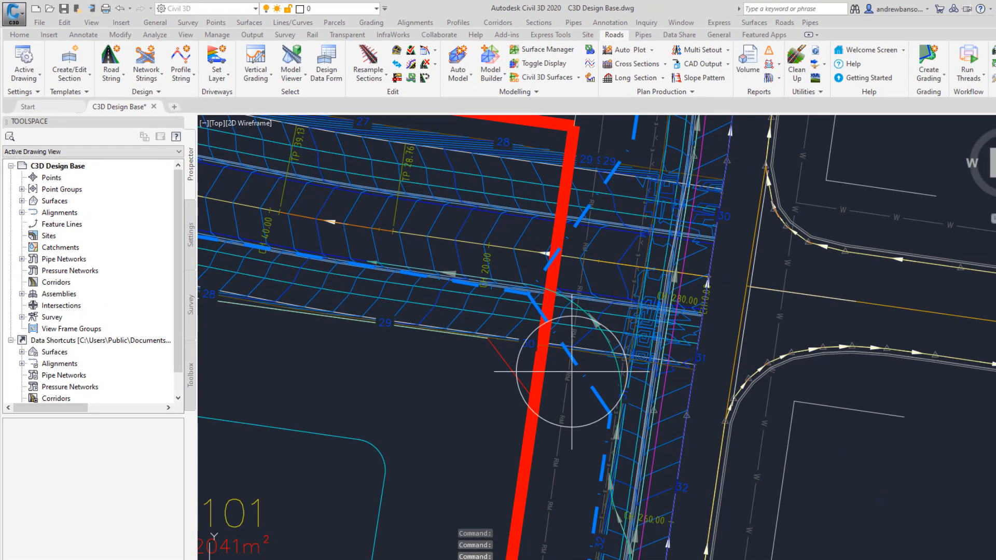
pyautogui.click(572, 371)
pyautogui.moveTo(293, 38); pyautogui.dragTo(316, 152)
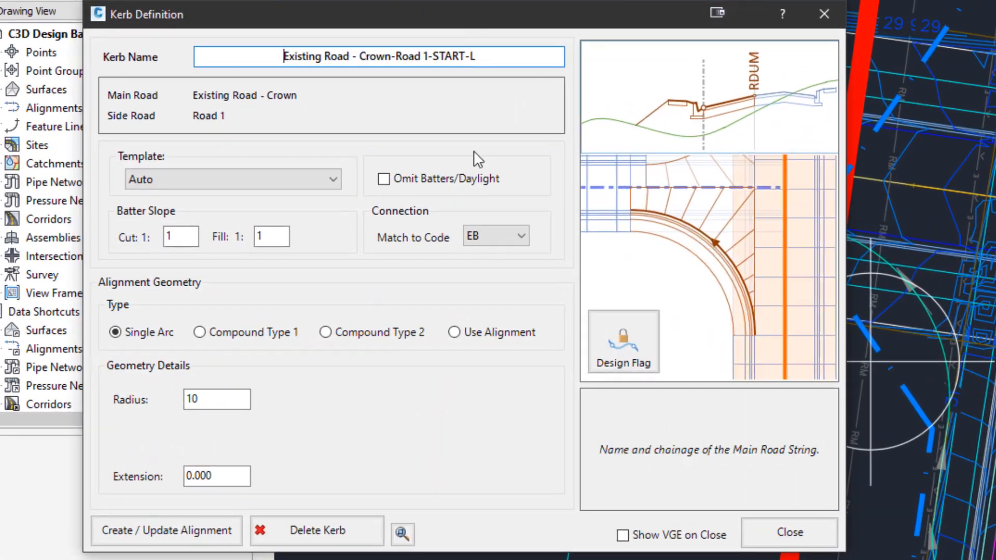
# Set the kerb geometry to use the NewKerbReturn alignment, create the kerb return, and close its definition
pyautogui.click(516, 332)
pyautogui.click(484, 401)
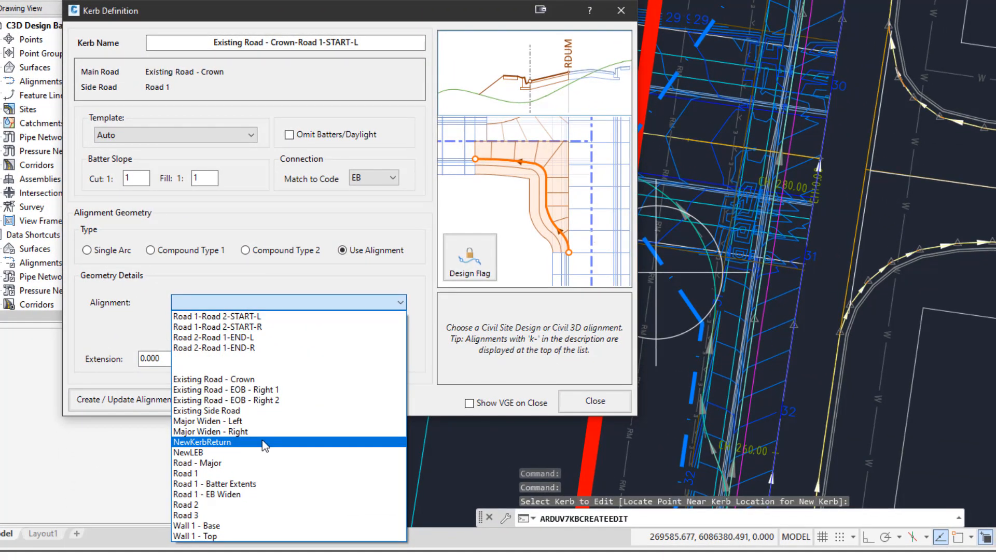
pyautogui.click(280, 442)
pyautogui.moveTo(398, 12); pyautogui.dragTo(376, 0)
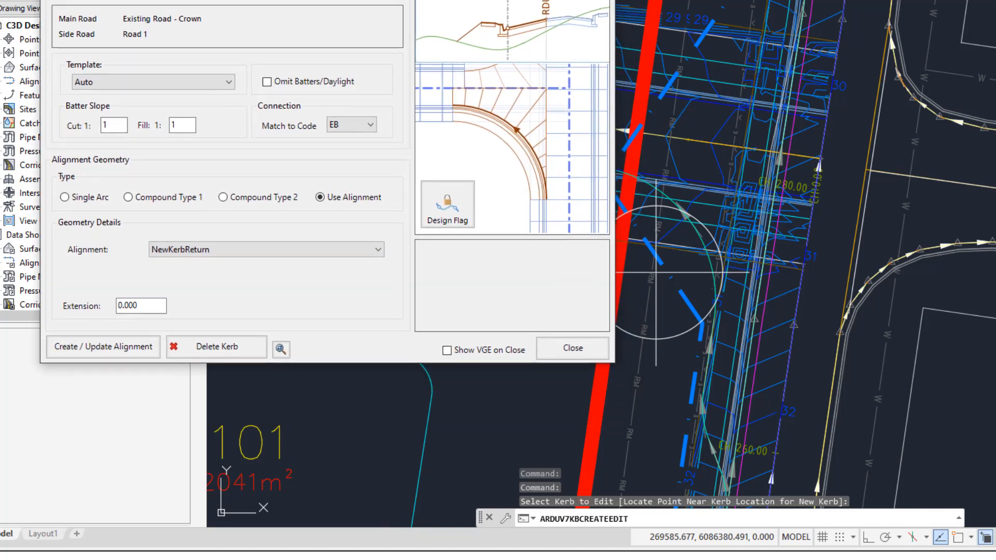
pyautogui.click(126, 353)
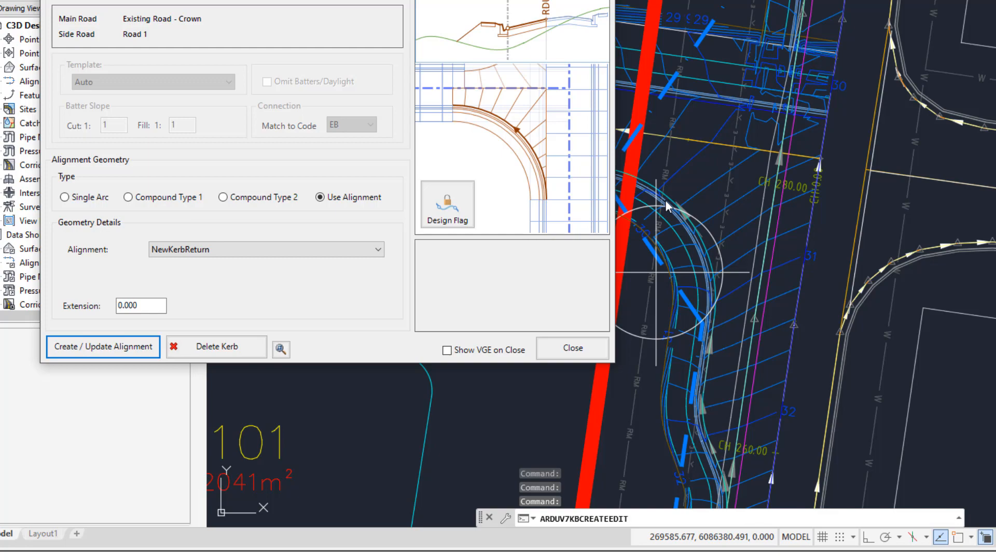
pyautogui.click(580, 353)
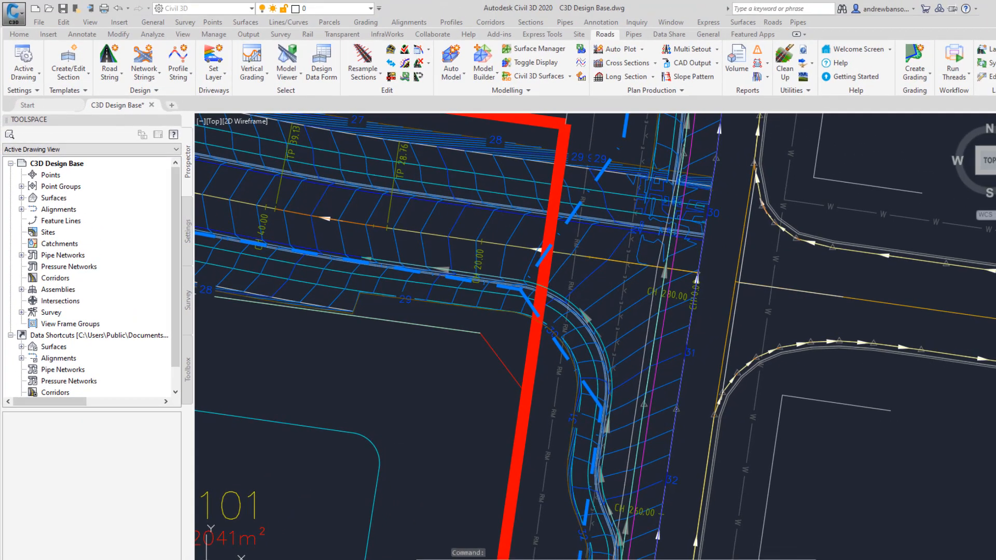
# Create a single-arc kerb return of radius 10 on the opposite corner of Road 1 and Existing Road - Crown
pyautogui.press('Escape')
pyautogui.click(148, 81)
pyautogui.click(167, 95)
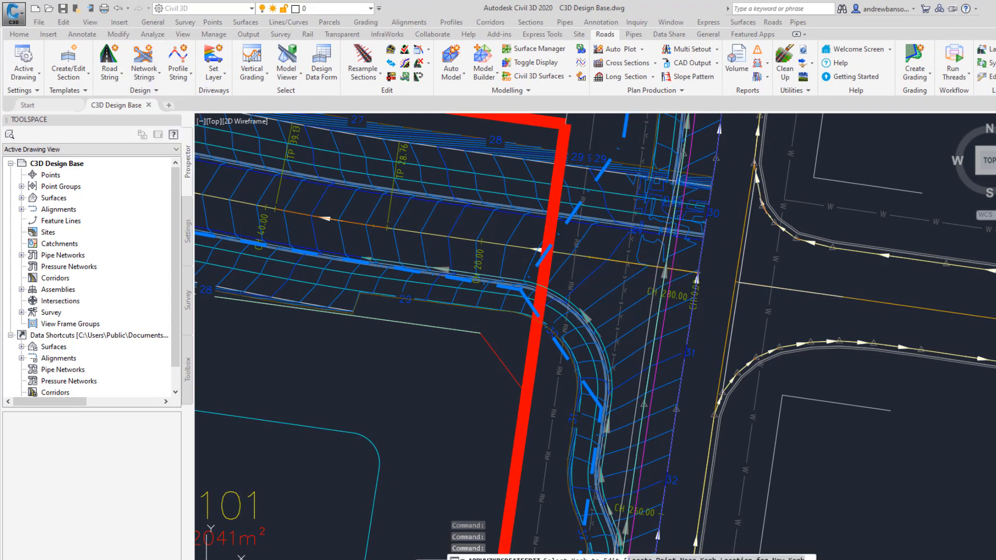
pyautogui.click(640, 178)
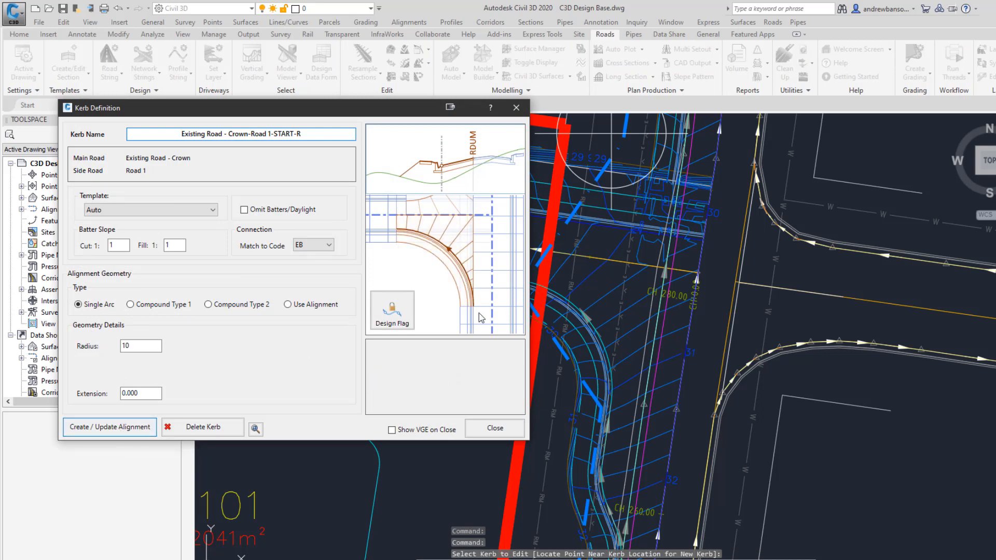
pyautogui.click(495, 428)
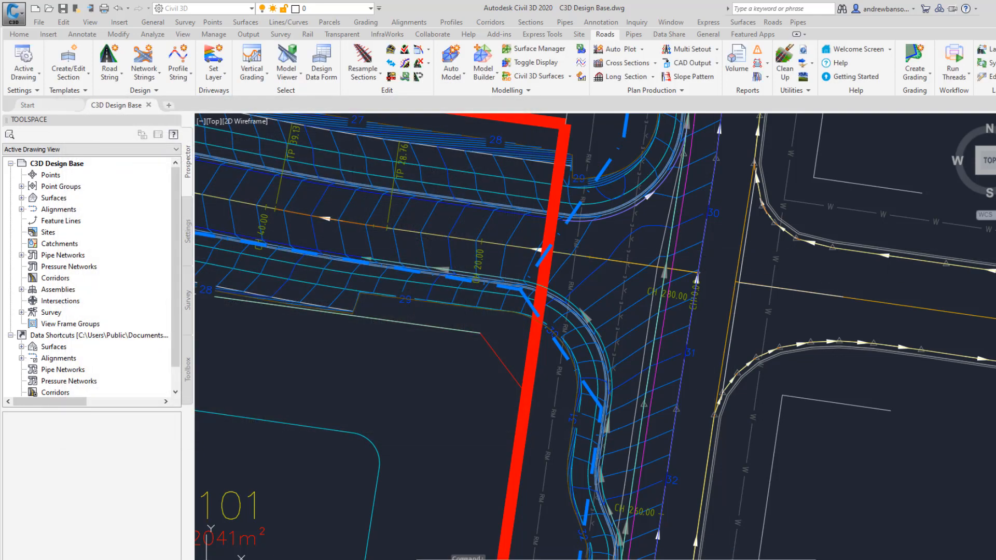
pyautogui.press('Escape')
# Open the cross section viewer for Existing Road - Crown at a position just past chainage 160
pyautogui.scroll(-4, 661, 324)
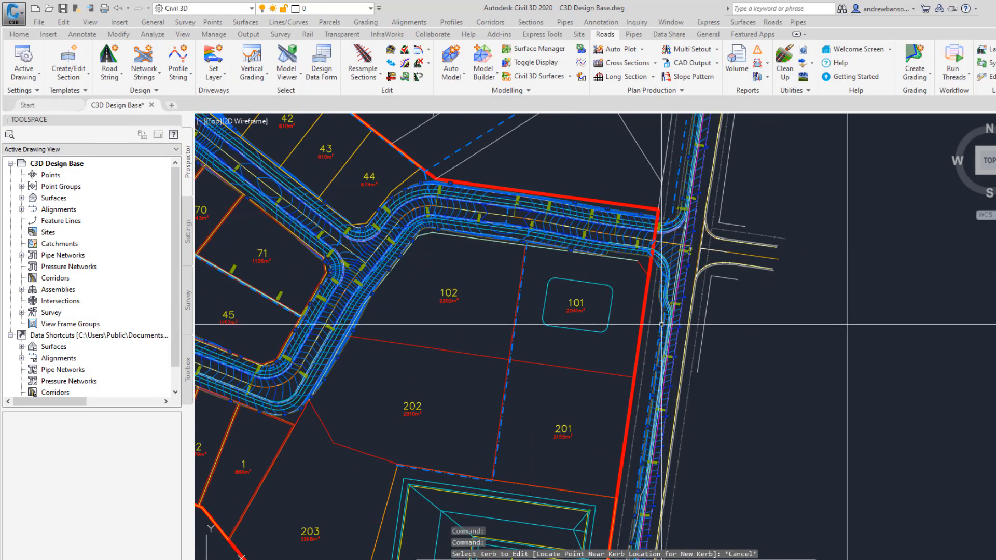
pyautogui.moveTo(653, 312); pyautogui.dragTo(614, 144, button='middle')
pyautogui.moveTo(628, 350)
pyautogui.mouseDown(button='middle')
pyautogui.moveTo(642, 207)
pyautogui.moveTo(631, 437)
pyautogui.mouseUp(button='middle')
pyautogui.scroll(4, 614, 292)
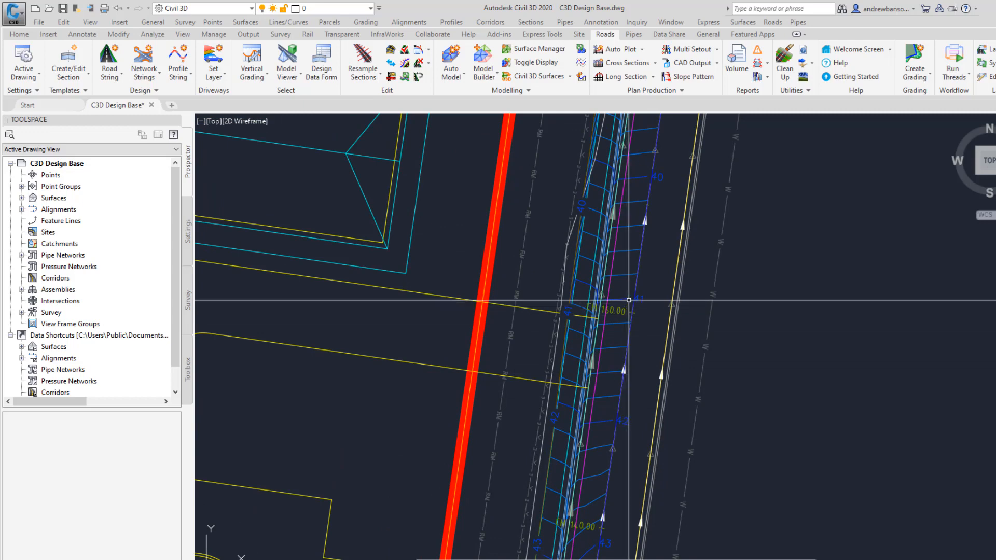
pyautogui.moveTo(635, 291); pyautogui.dragTo(652, 367, button='middle')
pyautogui.scroll(4, 668, 323)
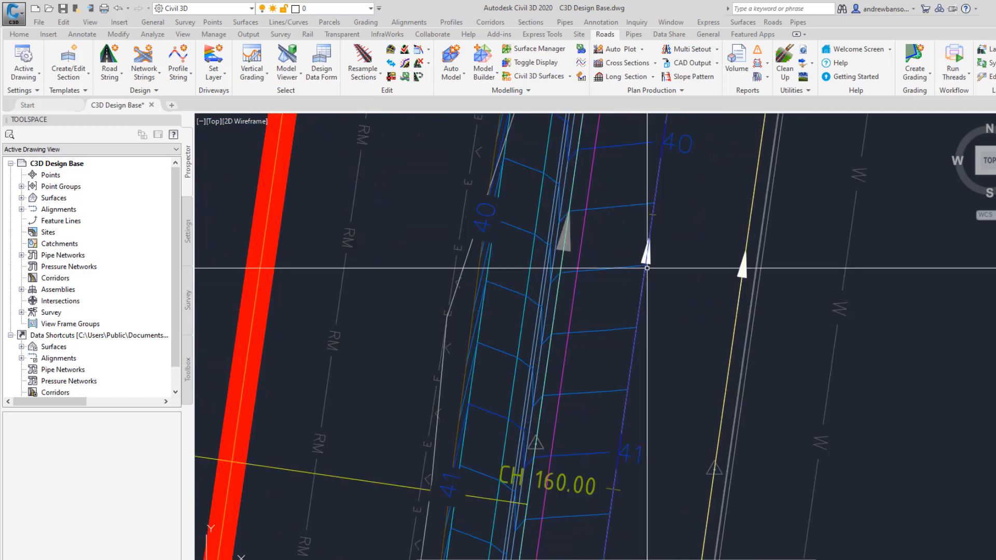
pyautogui.moveTo(647, 267)
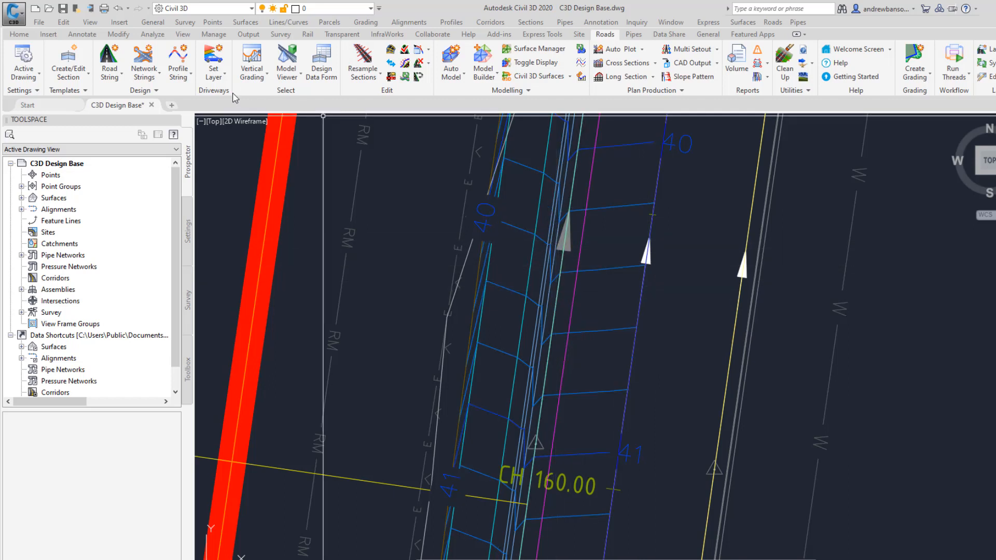
pyautogui.click(256, 78)
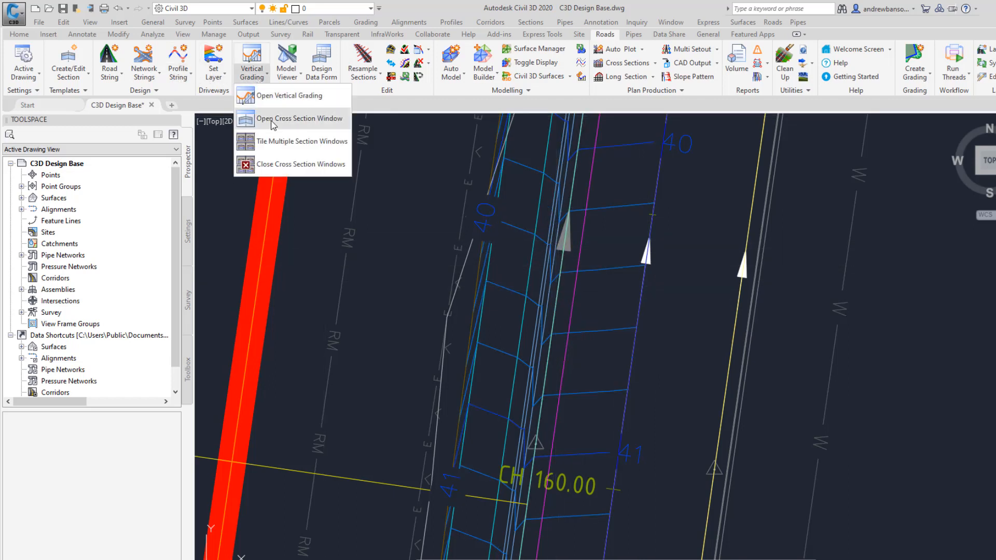
pyautogui.click(271, 120)
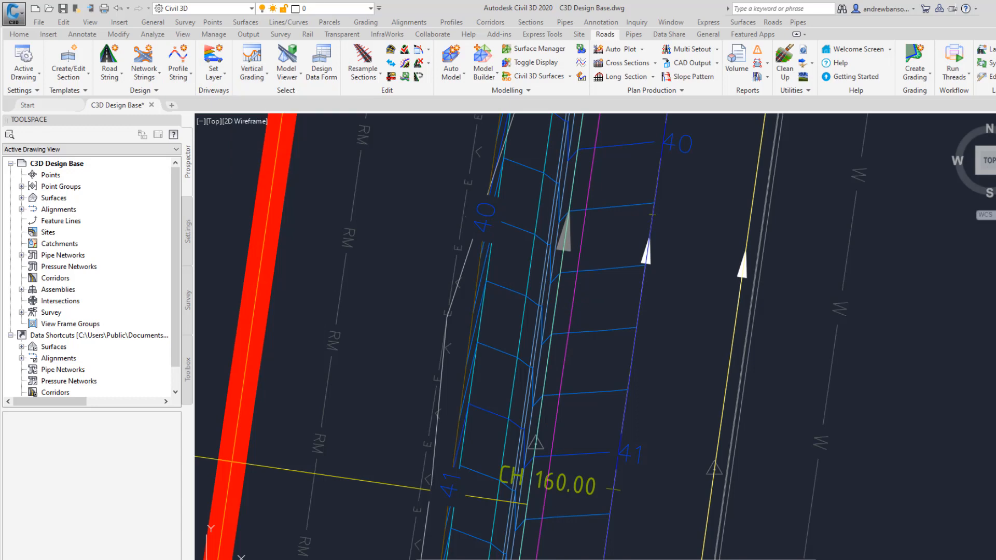
pyautogui.click(637, 332)
pyautogui.click(361, 313)
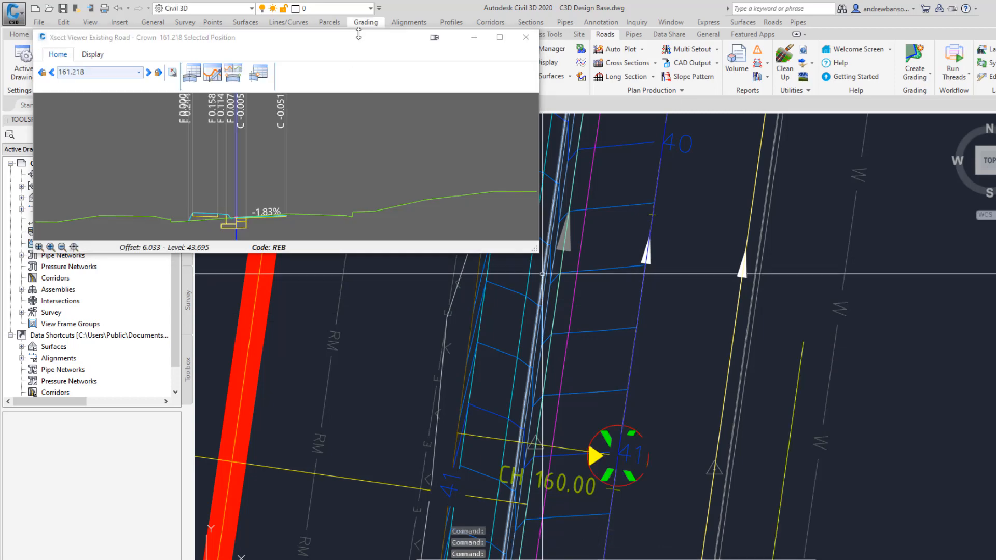
# Compare the pavement layers with the existing surface from chainage 161.218 to 175.034, keeping the section viewer clear of the road
pyautogui.moveTo(359, 38); pyautogui.dragTo(698, 264)
pyautogui.scroll(5, 559, 427)
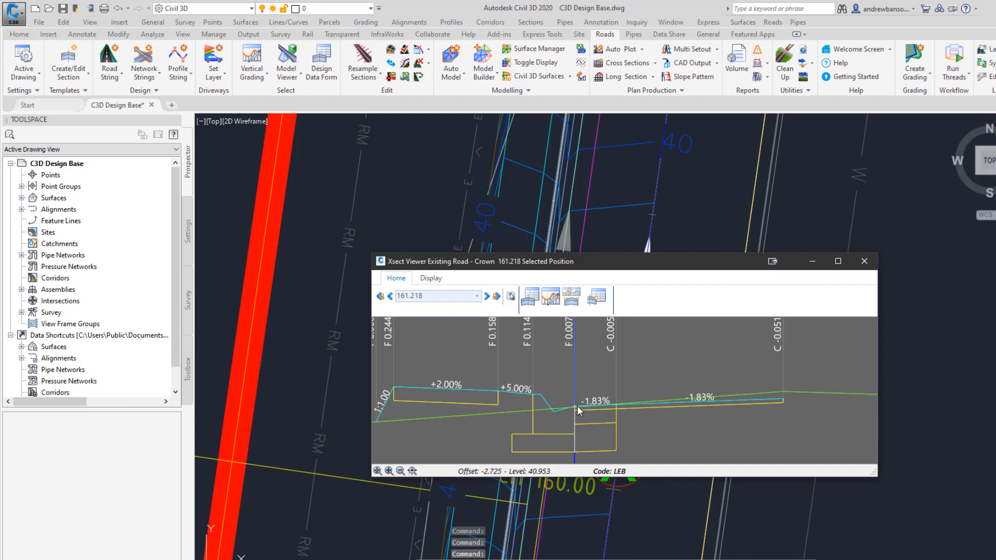
pyautogui.click(486, 296)
pyautogui.click(486, 296)
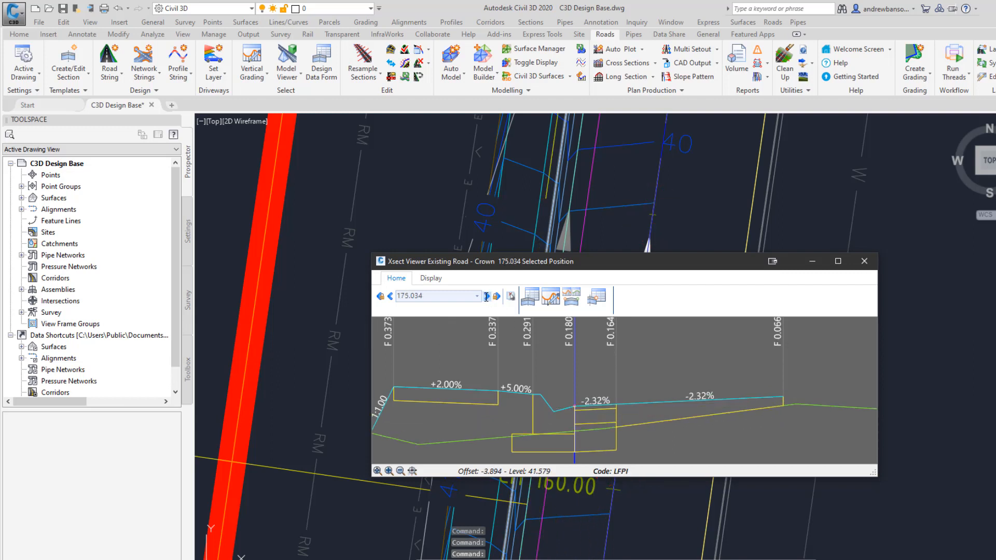
pyautogui.moveTo(573, 272); pyautogui.dragTo(230, 373)
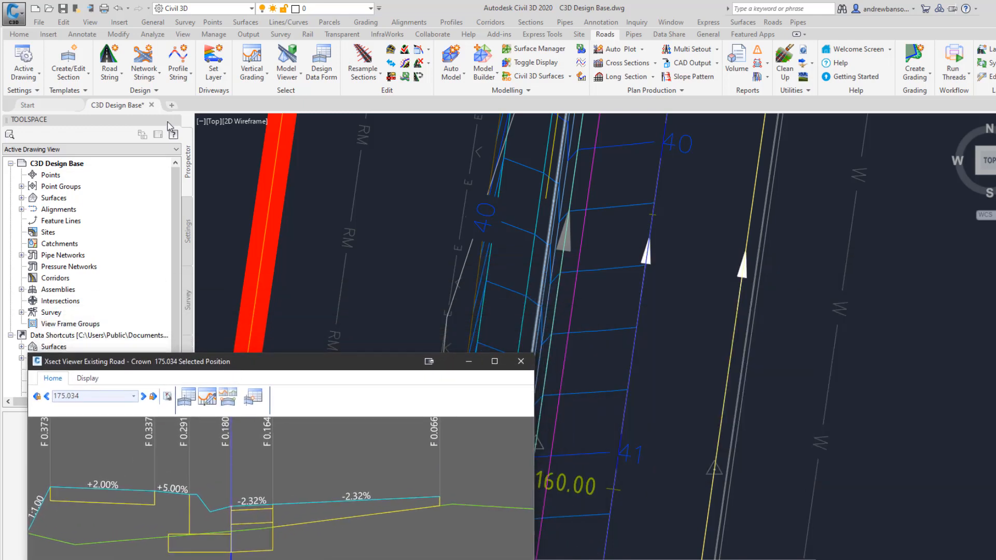
# Open the vertical grading of NewLEB with its design constraints shown, and widen the window
pyautogui.click(257, 77)
pyautogui.click(268, 95)
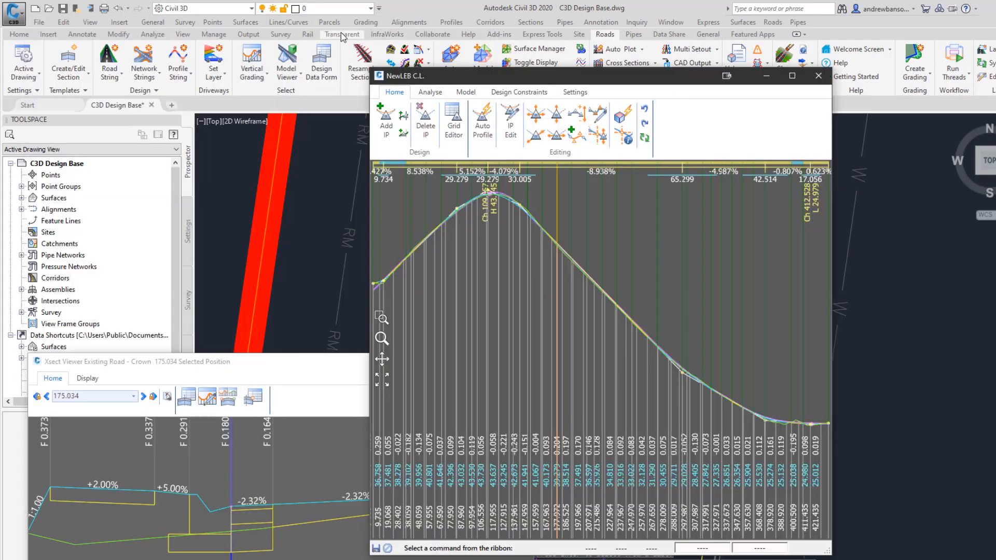
pyautogui.click(487, 91)
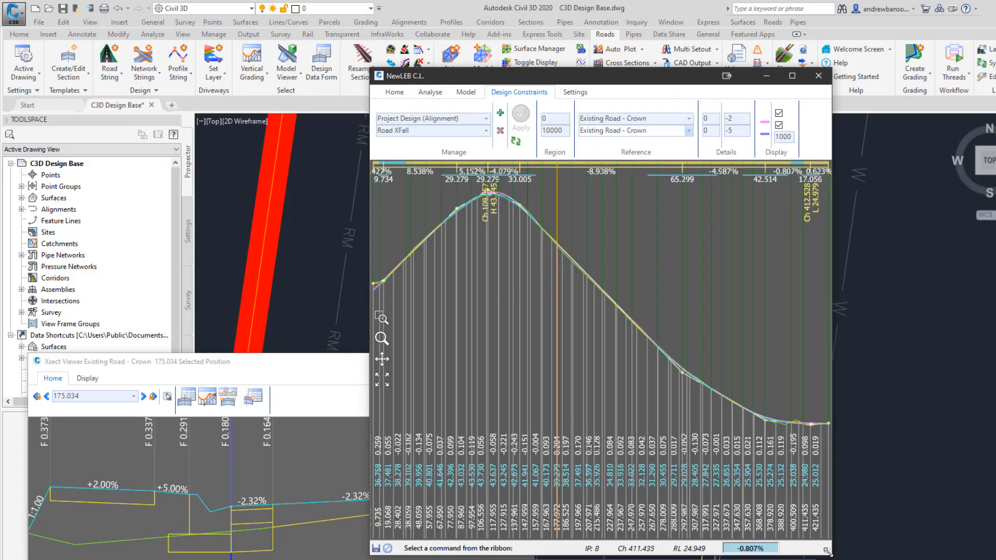
pyautogui.moveTo(827, 552); pyautogui.dragTo(973, 543)
# Examine the NewLEB design profile against the crossfall constraint lines and existing surface around chainages 215 to 330
pyautogui.scroll(3, 804, 374)
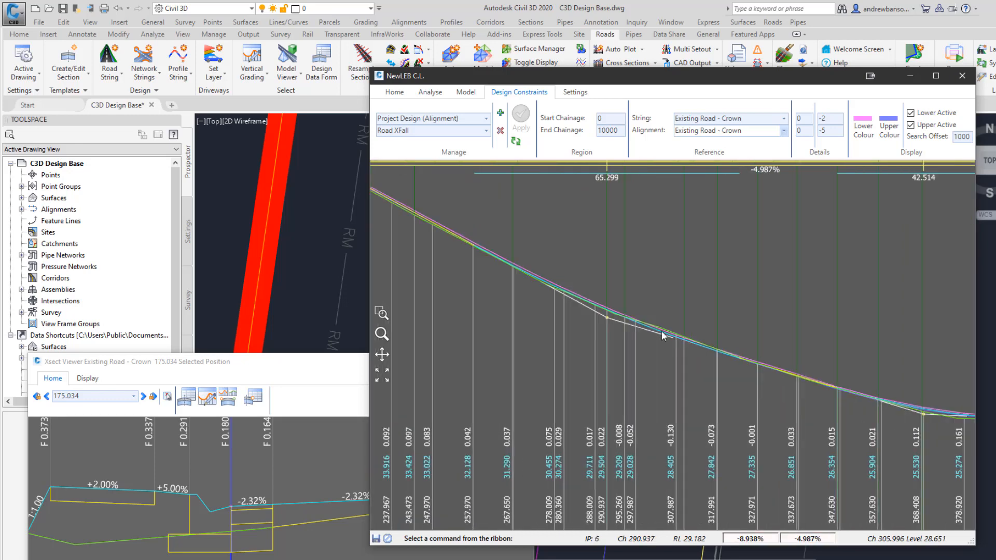
pyautogui.scroll(3, 662, 331)
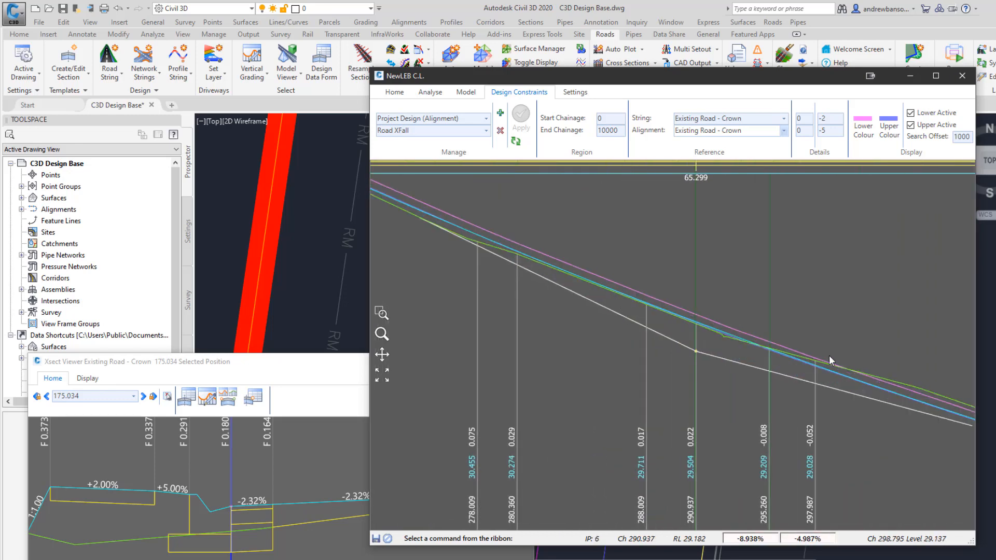
pyautogui.scroll(-3, 731, 330)
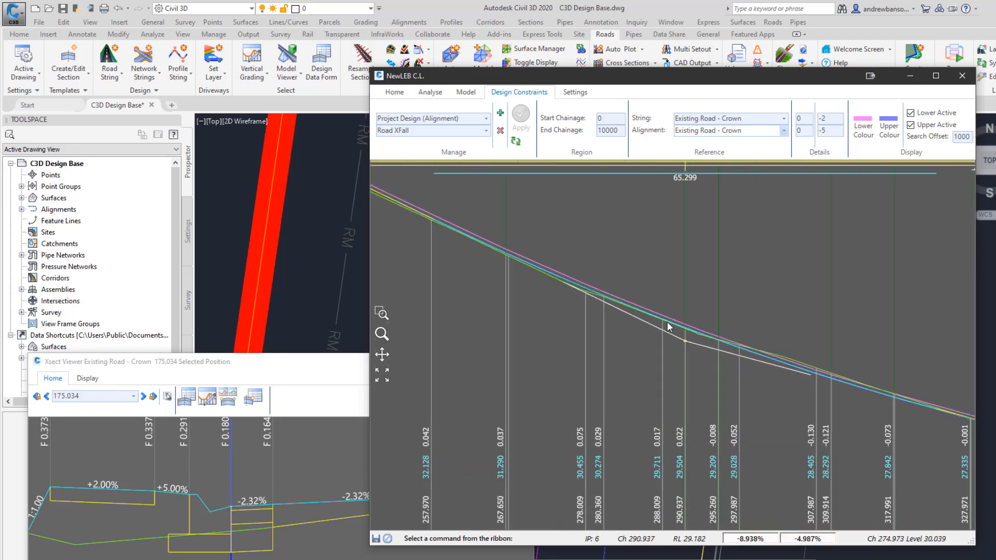
pyautogui.moveTo(535, 303); pyautogui.dragTo(742, 337, button='middle')
pyautogui.moveTo(640, 340)
pyautogui.mouseDown(button='middle')
pyautogui.moveTo(662, 344)
pyautogui.moveTo(650, 349)
pyautogui.mouseUp(button='middle')
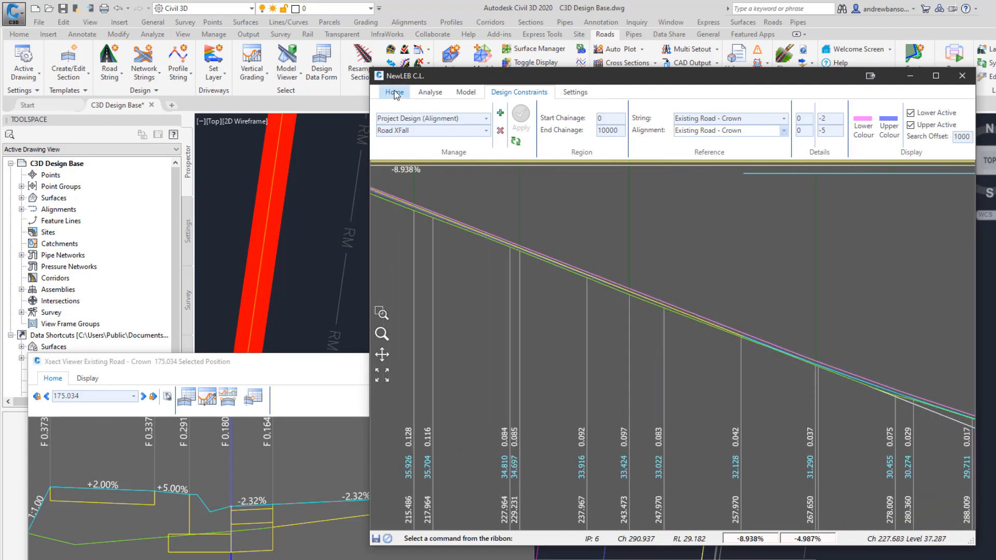